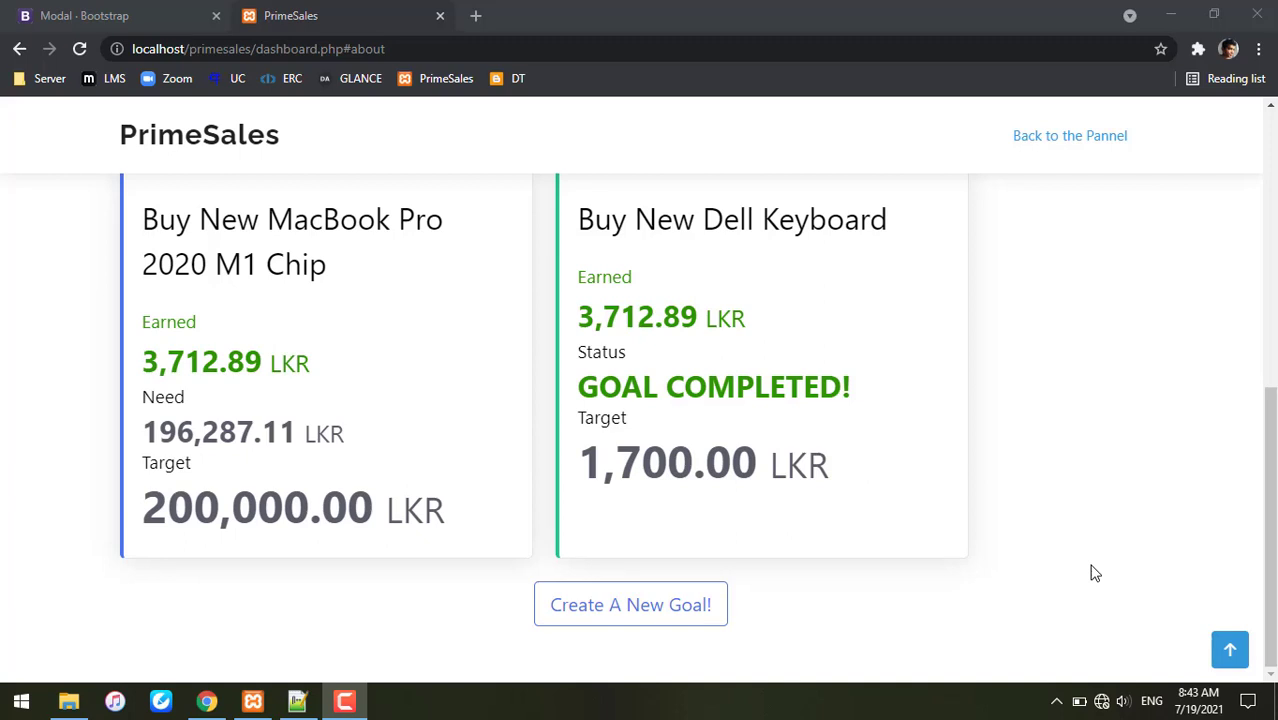
pyautogui.scroll(5, 1095, 573)
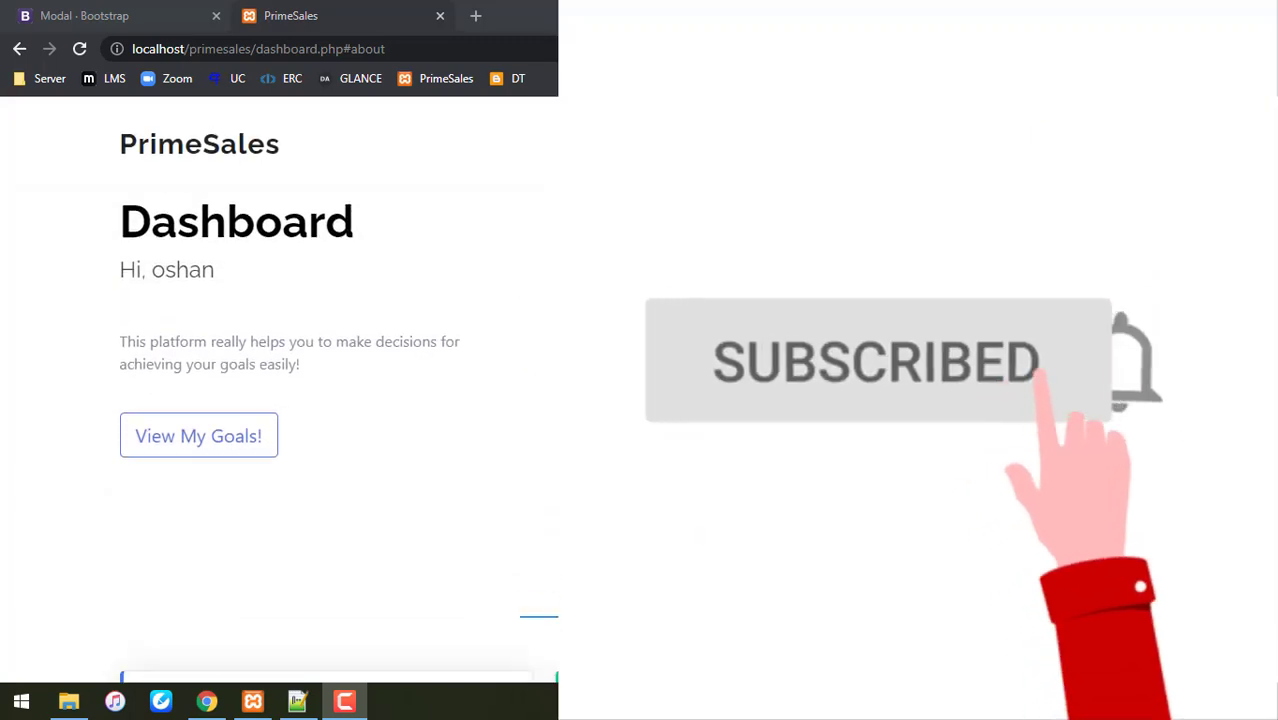
pyautogui.scroll(-3, 300, 400)
pyautogui.scroll(-3, 300, 400)
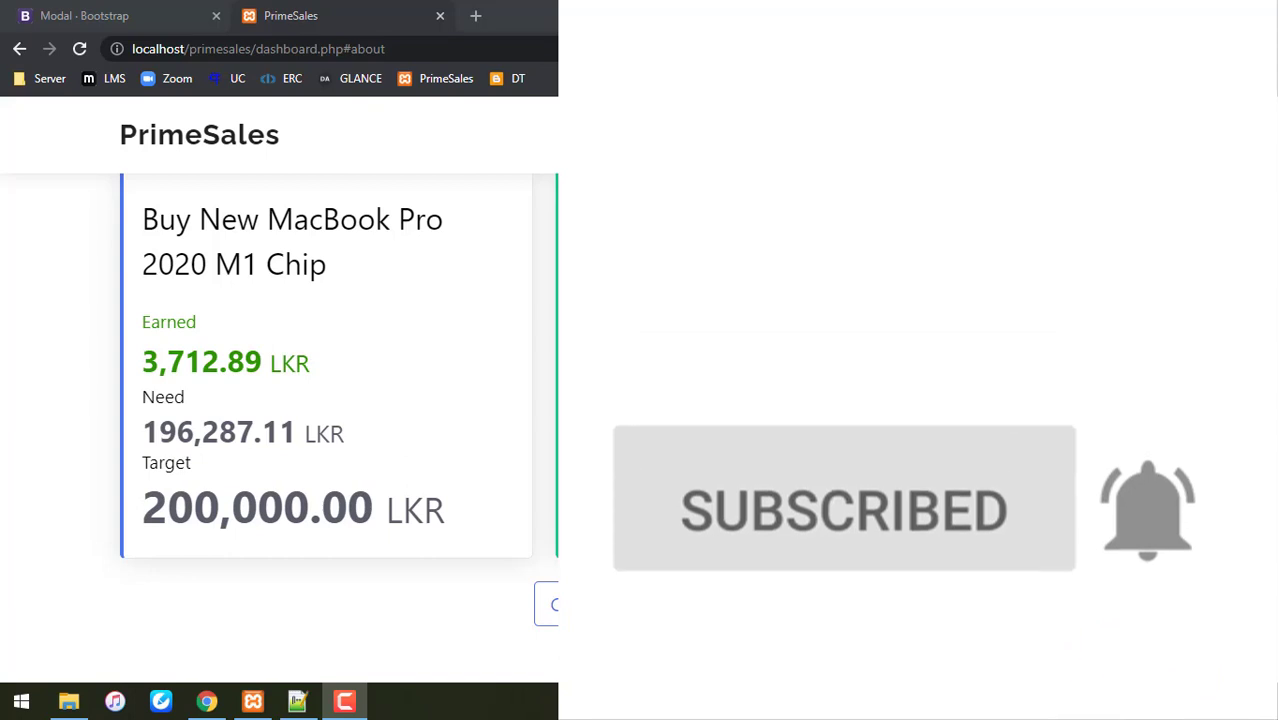
pyautogui.scroll(3, 715, 538)
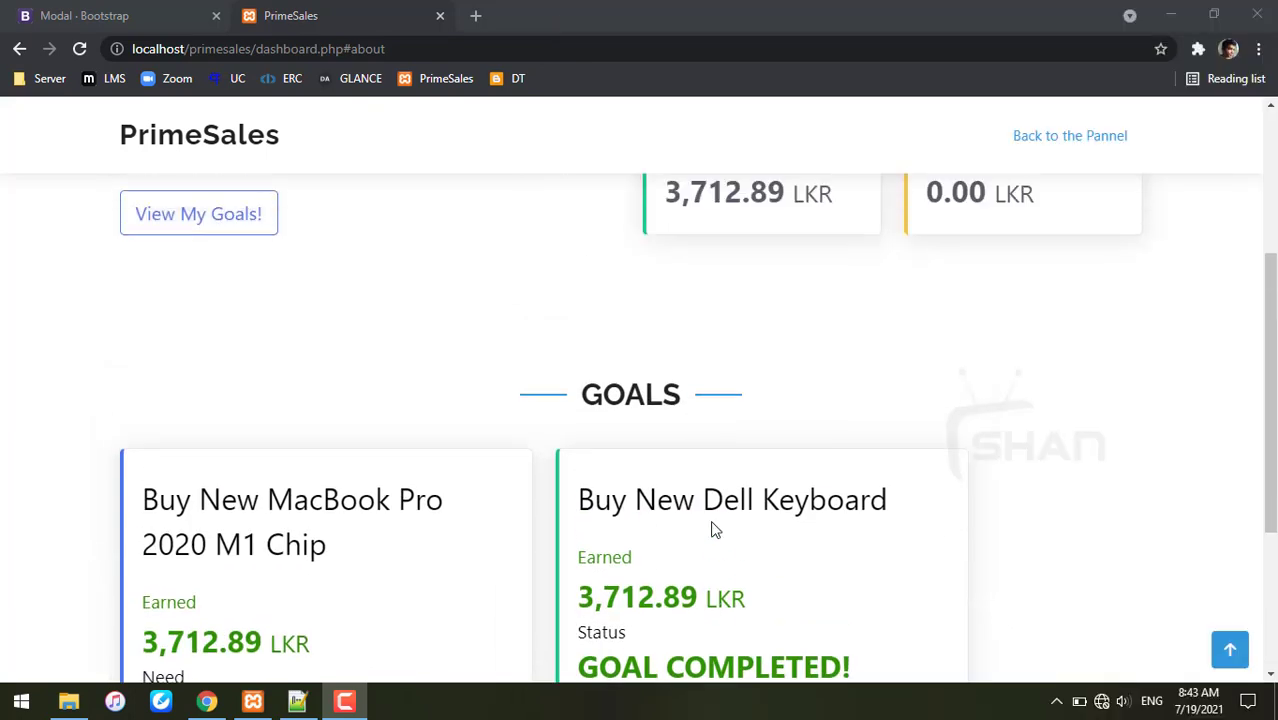
pyautogui.scroll(3, 715, 520)
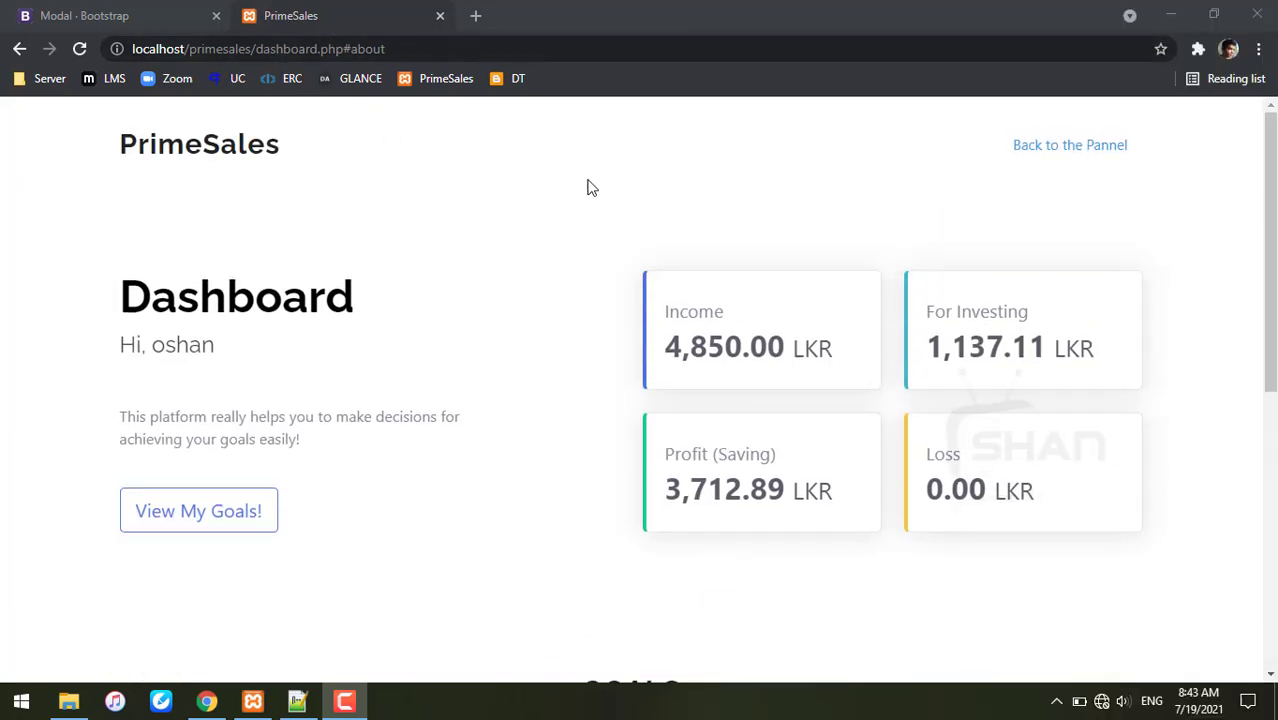
# Go back to the stock item list and inspect the page address
pyautogui.click(1070, 145)
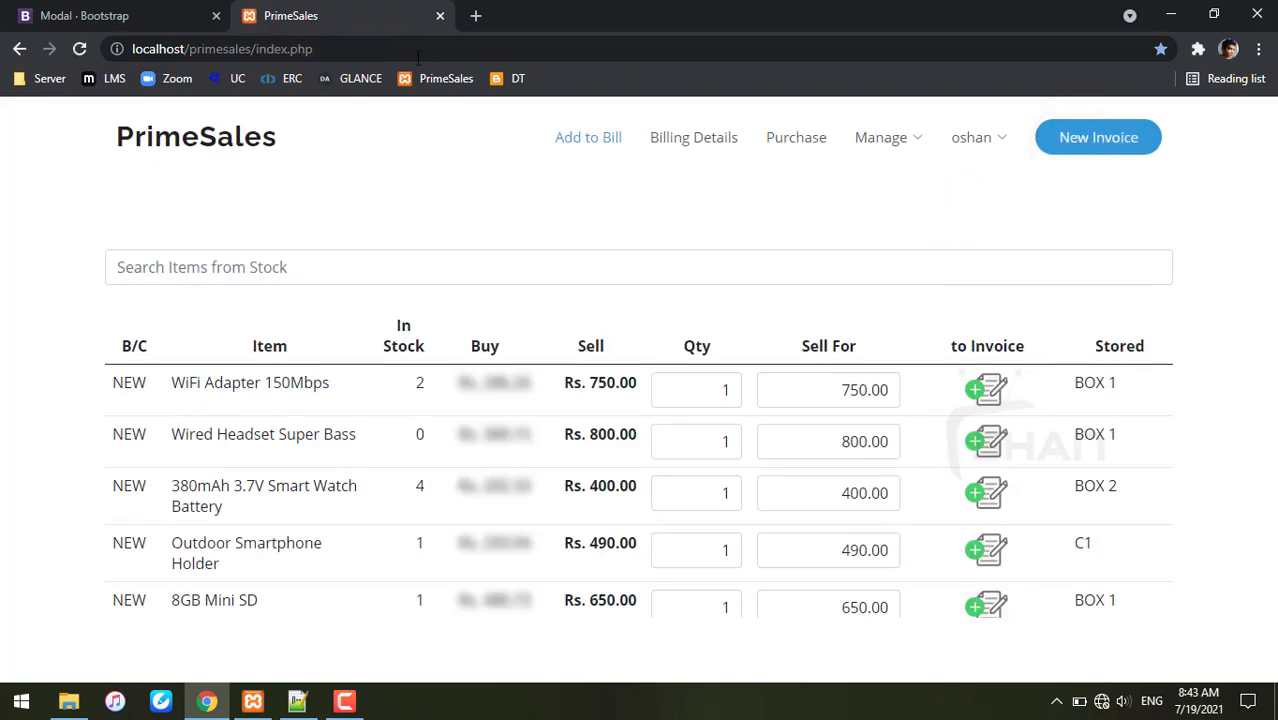
pyautogui.click(370, 48)
pyautogui.moveTo(395, 48); pyautogui.dragTo(320, 48)
pyautogui.click(388, 178)
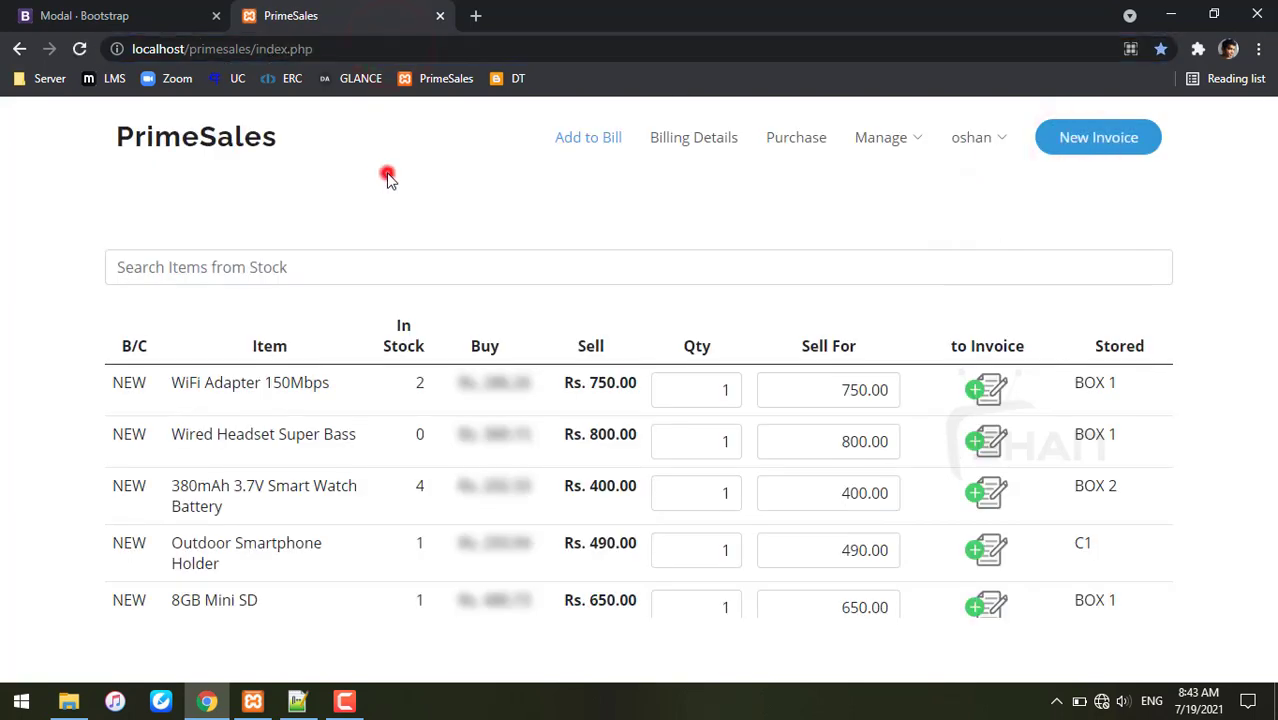
# Return to the Dashboard via the oshan menu and try Create A New Goal! twice
pyautogui.click(975, 137)
pyautogui.click(995, 182)
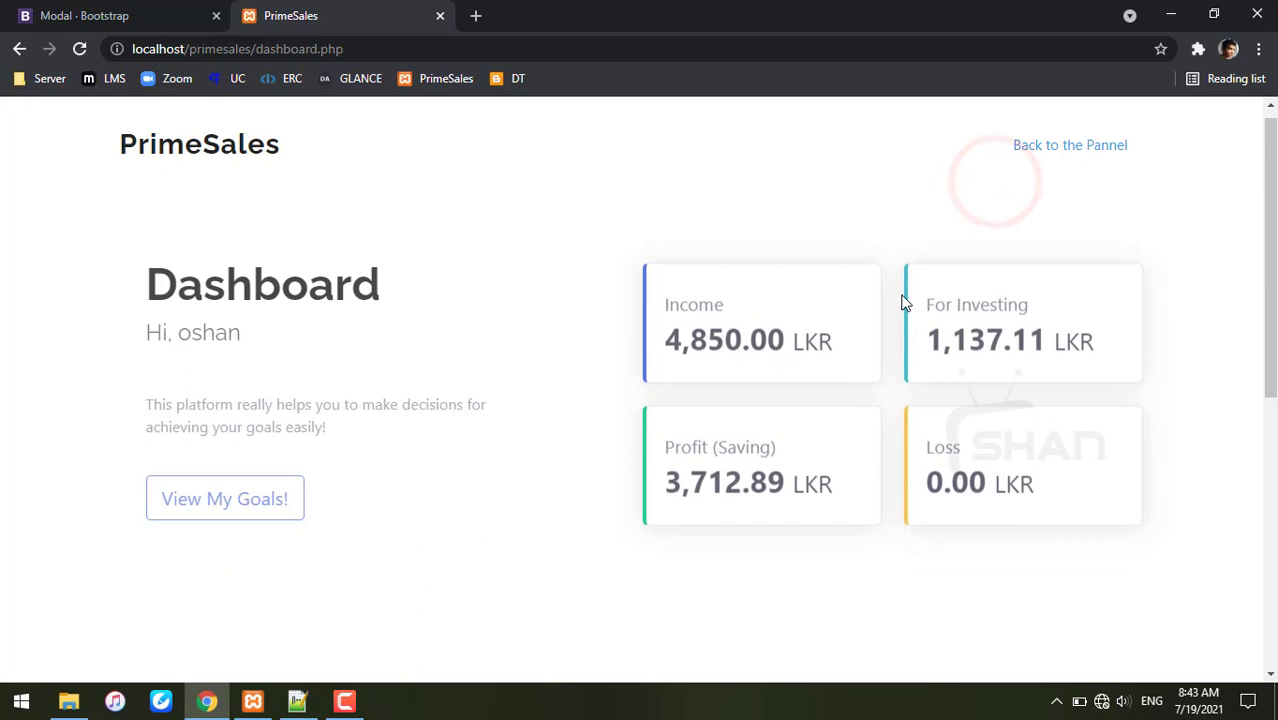
pyautogui.scroll(-5, 906, 295)
pyautogui.scroll(-3, 900, 305)
pyautogui.scroll(-2, 898, 307)
pyautogui.scroll(-1, 900, 311)
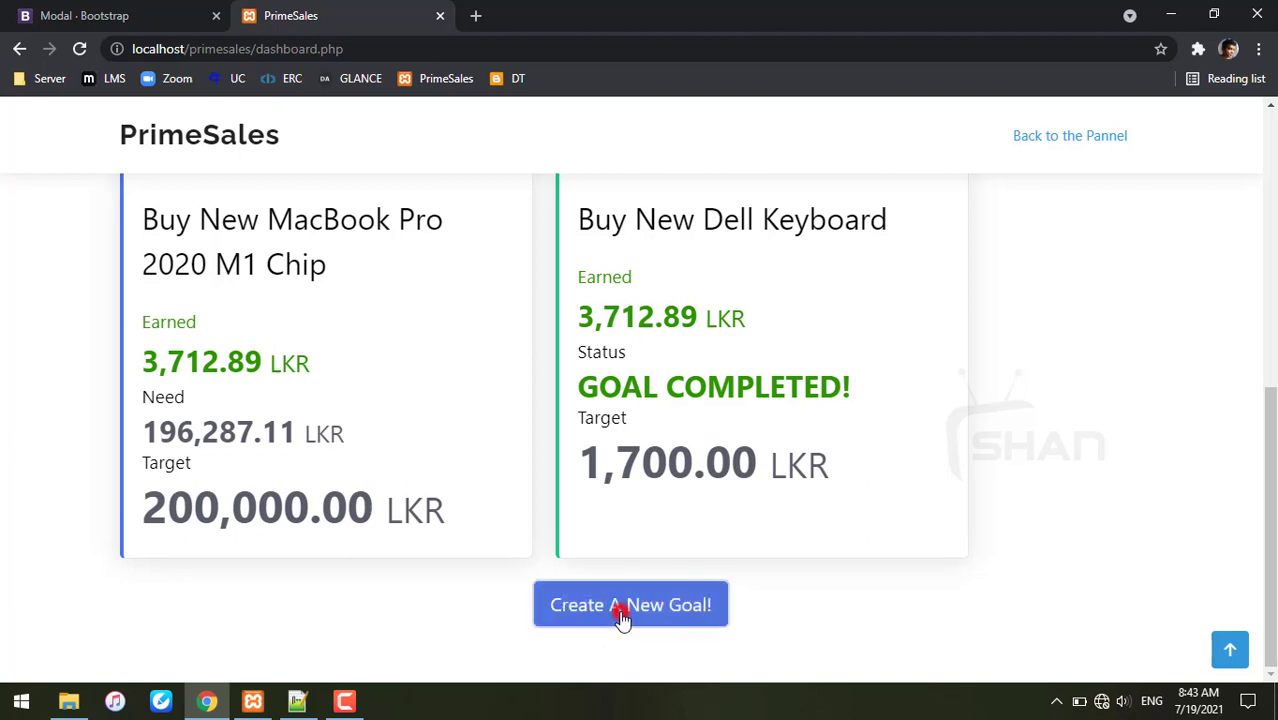
pyautogui.click(622, 612)
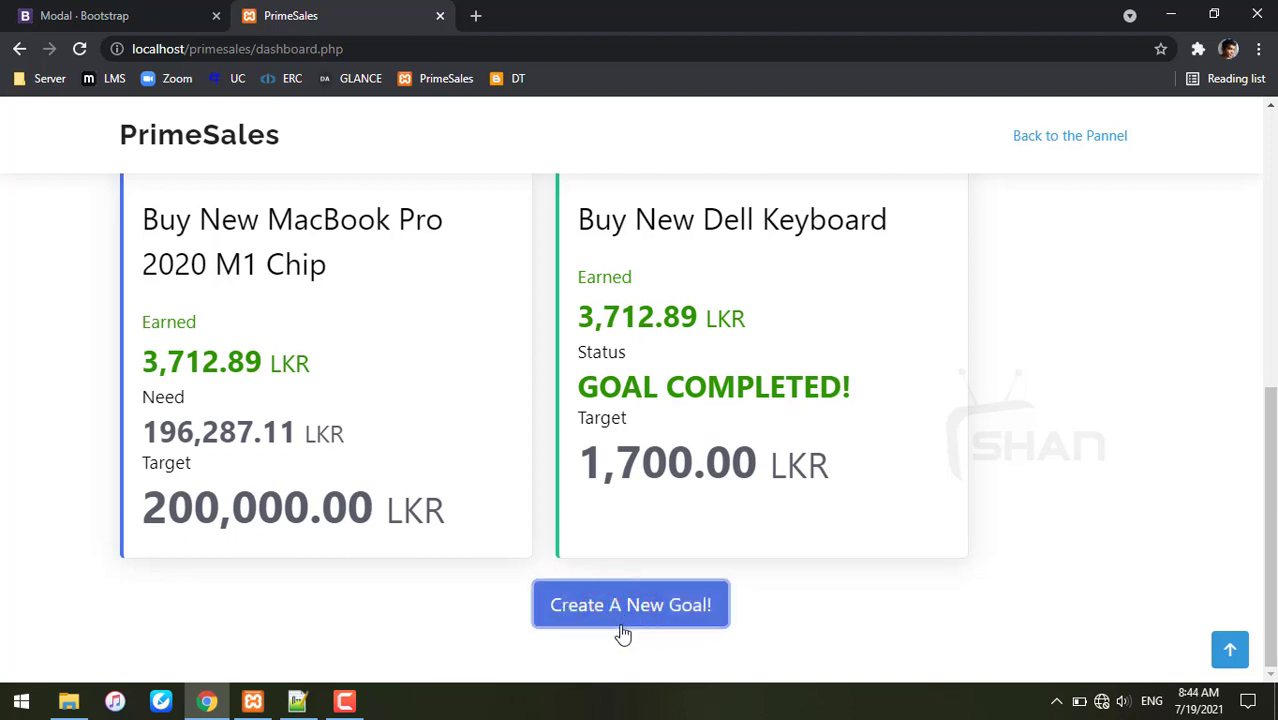
pyautogui.click(620, 638)
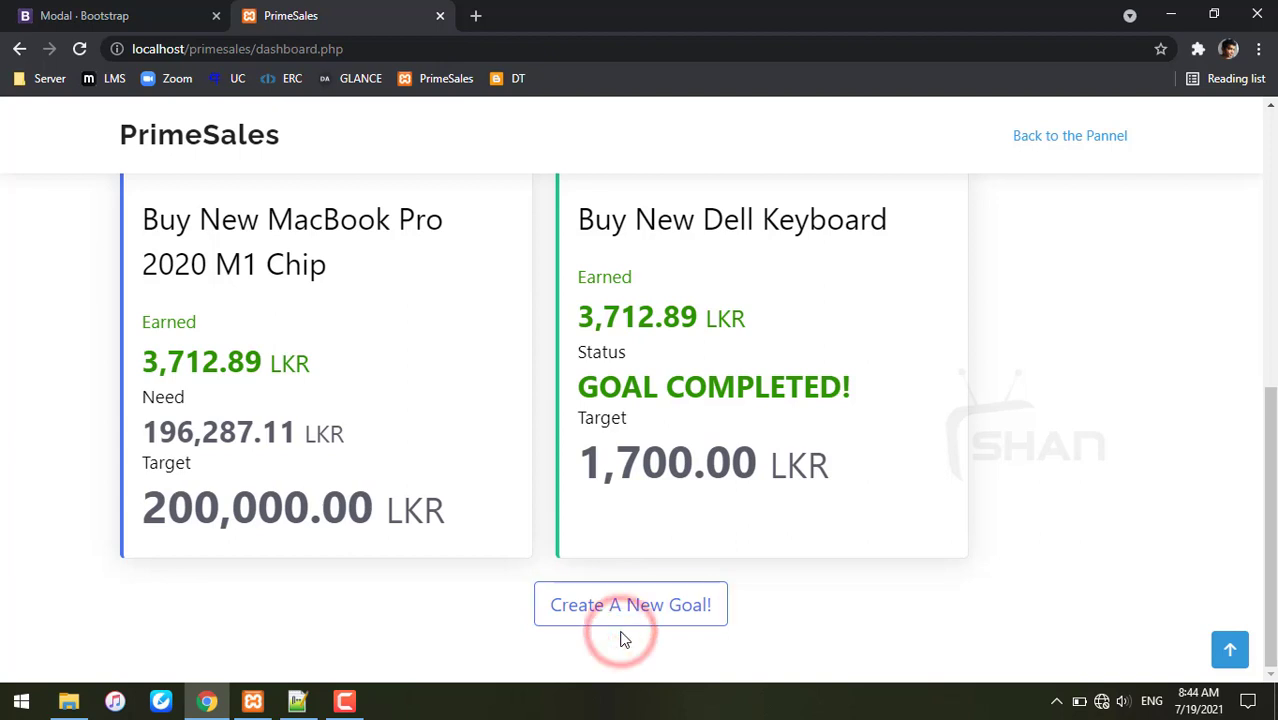
# Switch to the Bootstrap modal documentation and inspect its components/modal address
pyautogui.click(84, 15)
pyautogui.scroll(3, 281, 225)
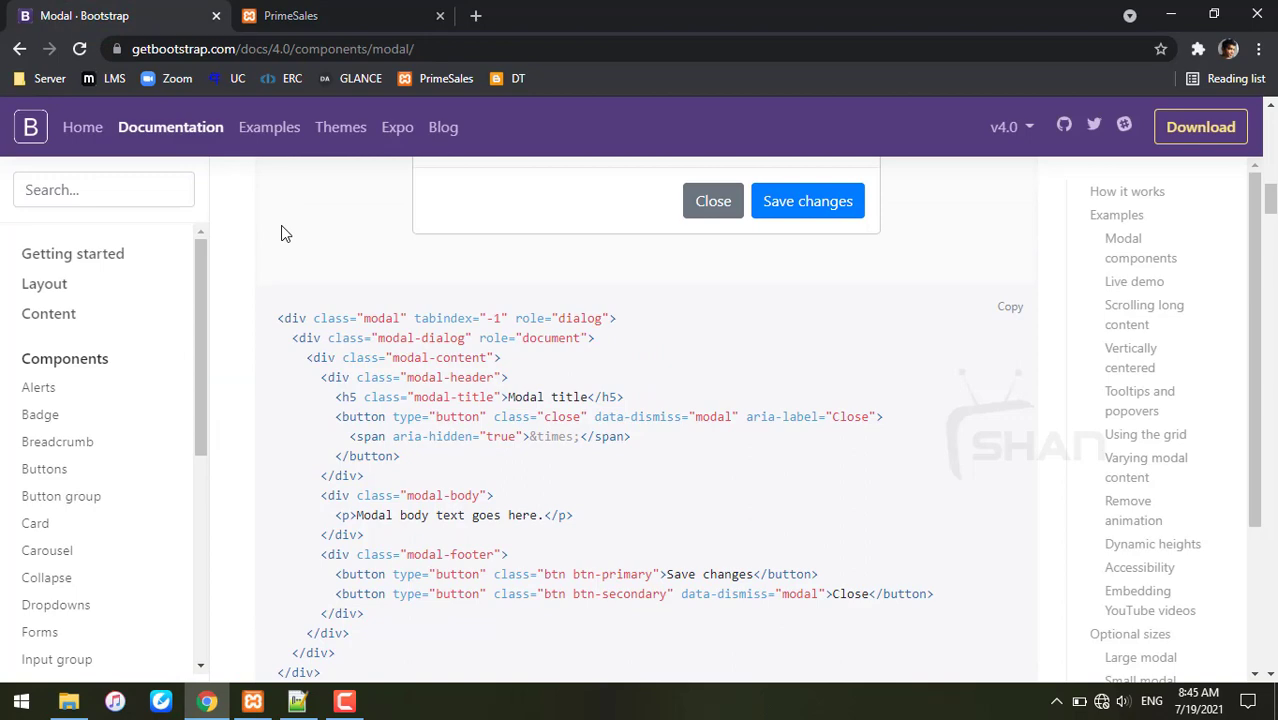
pyautogui.scroll(-4, 281, 240)
pyautogui.scroll(8, 281, 242)
pyautogui.scroll(5, 214, 208)
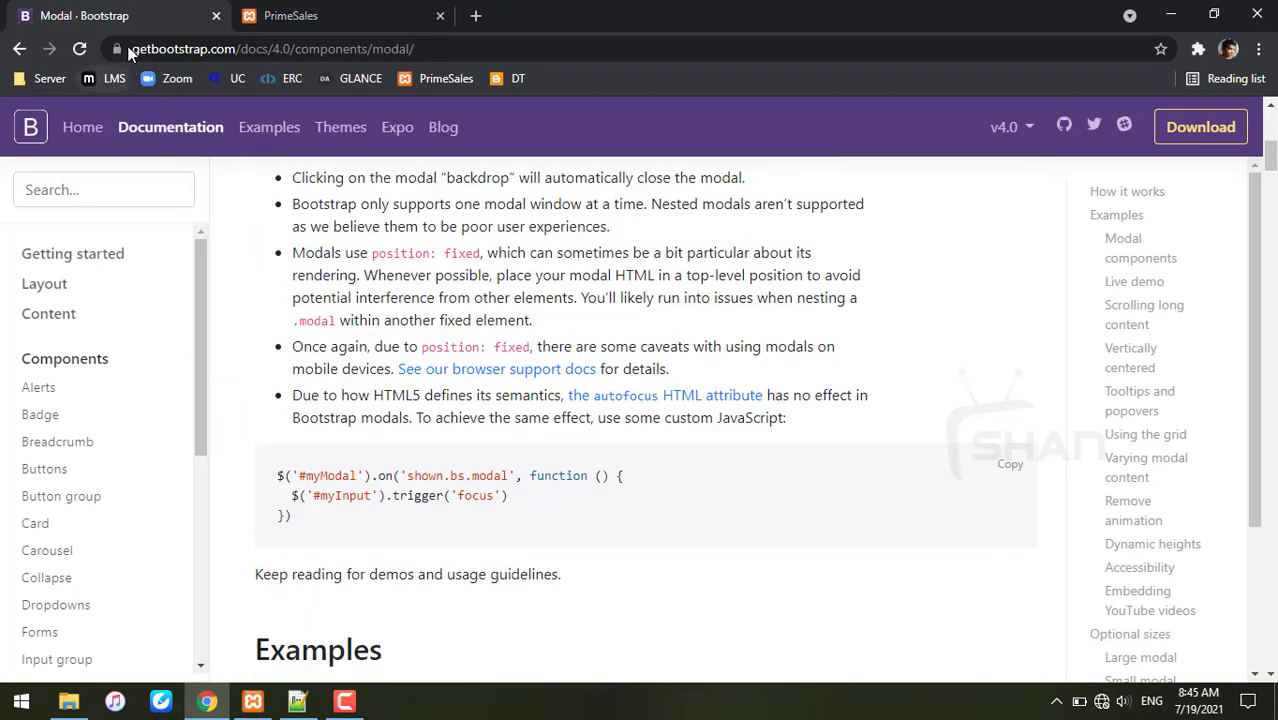
pyautogui.click(136, 48)
pyautogui.moveTo(132, 48)
pyautogui.mouseDown()
pyautogui.moveTo(330, 48)
pyautogui.moveTo(285, 48)
pyautogui.mouseUp()
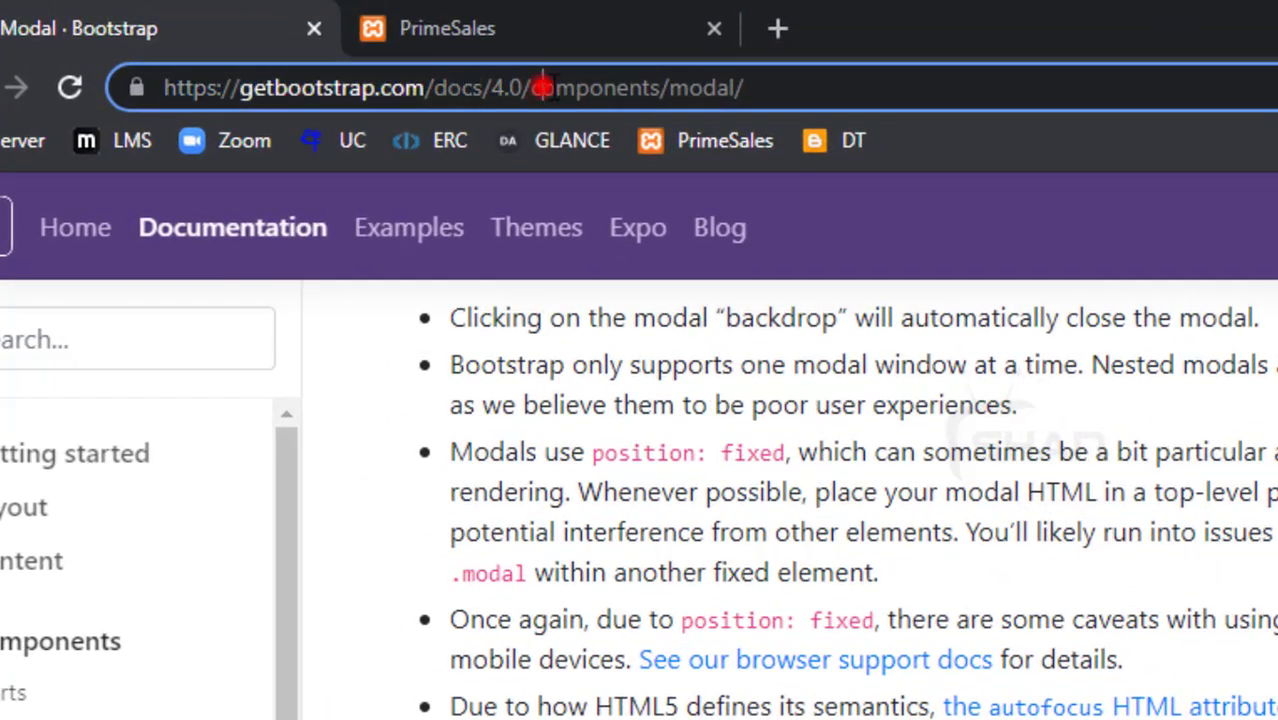
pyautogui.moveTo(528, 88); pyautogui.dragTo(745, 88)
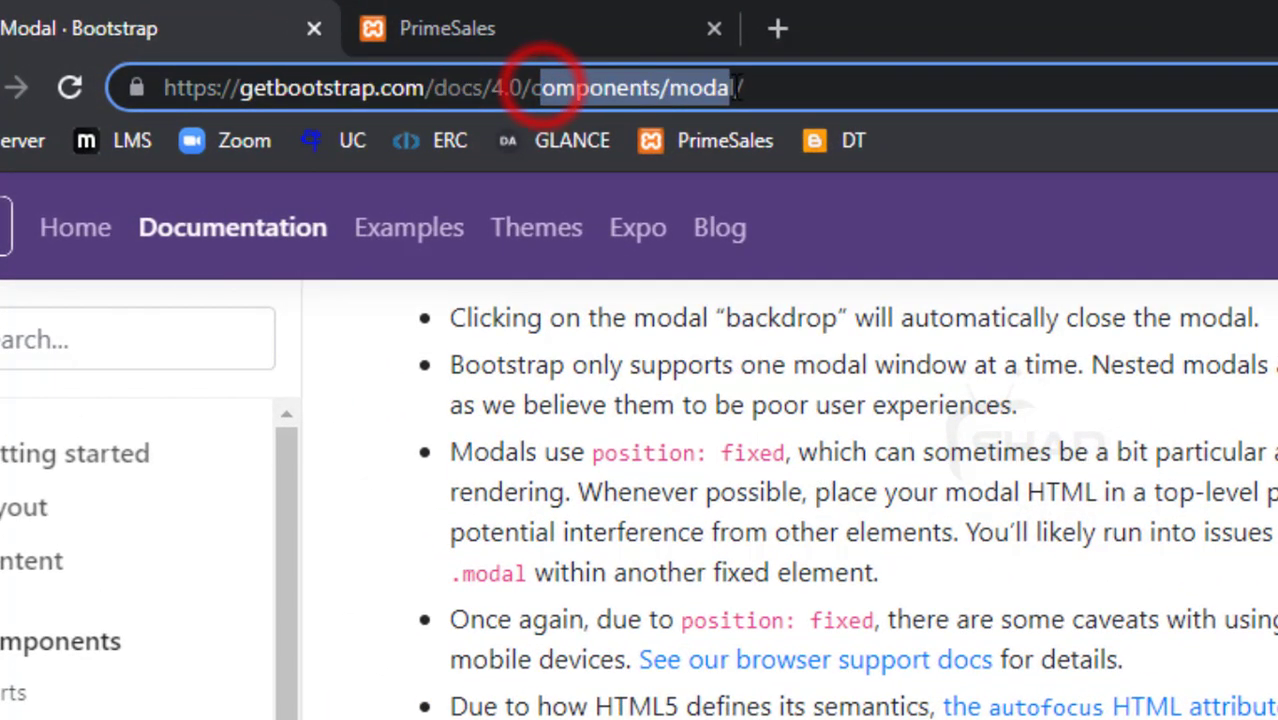
pyautogui.click(760, 88)
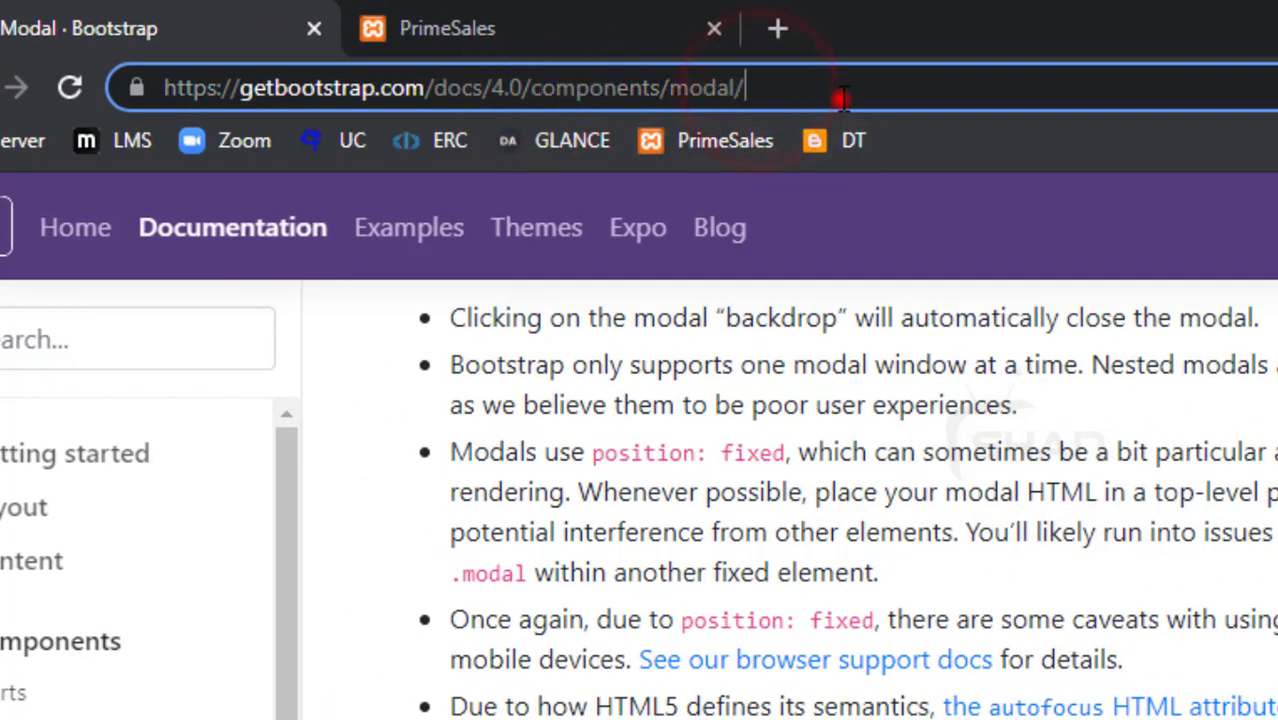
pyautogui.click(841, 88)
pyautogui.click(371, 355)
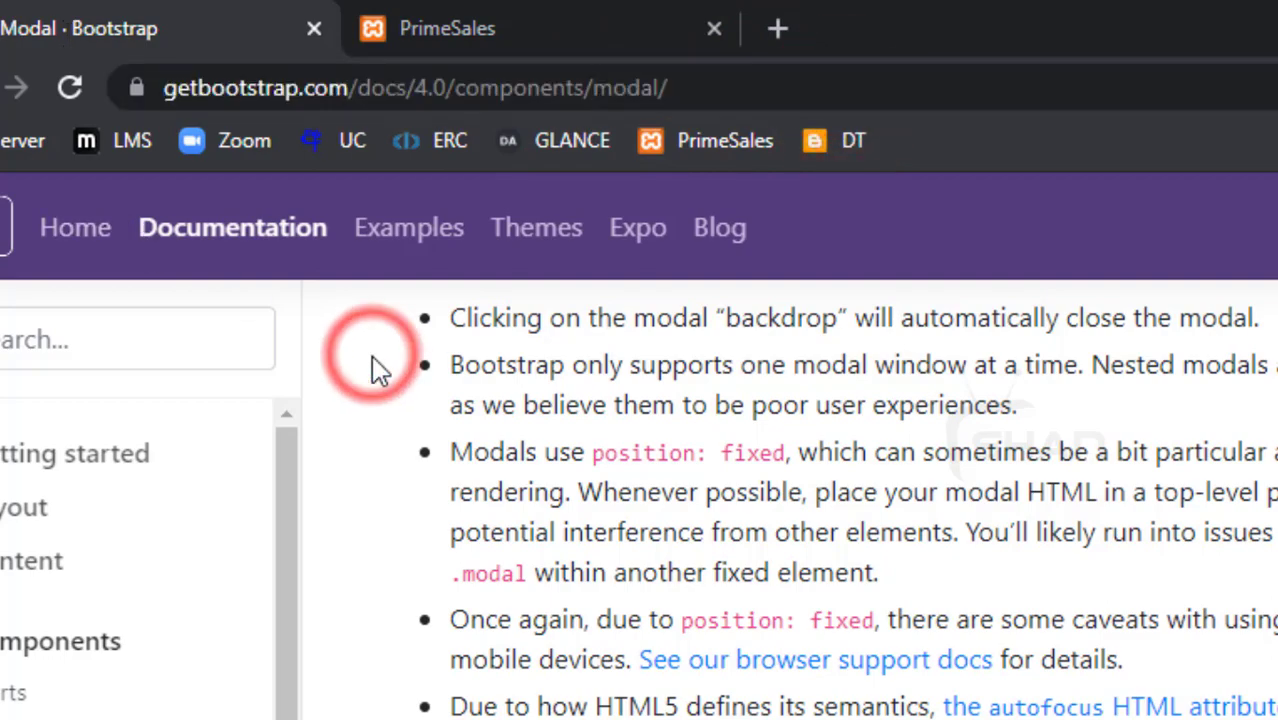
pyautogui.scroll(-5, 371, 355)
pyautogui.scroll(-3, 371, 368)
pyautogui.scroll(4, 545, 283)
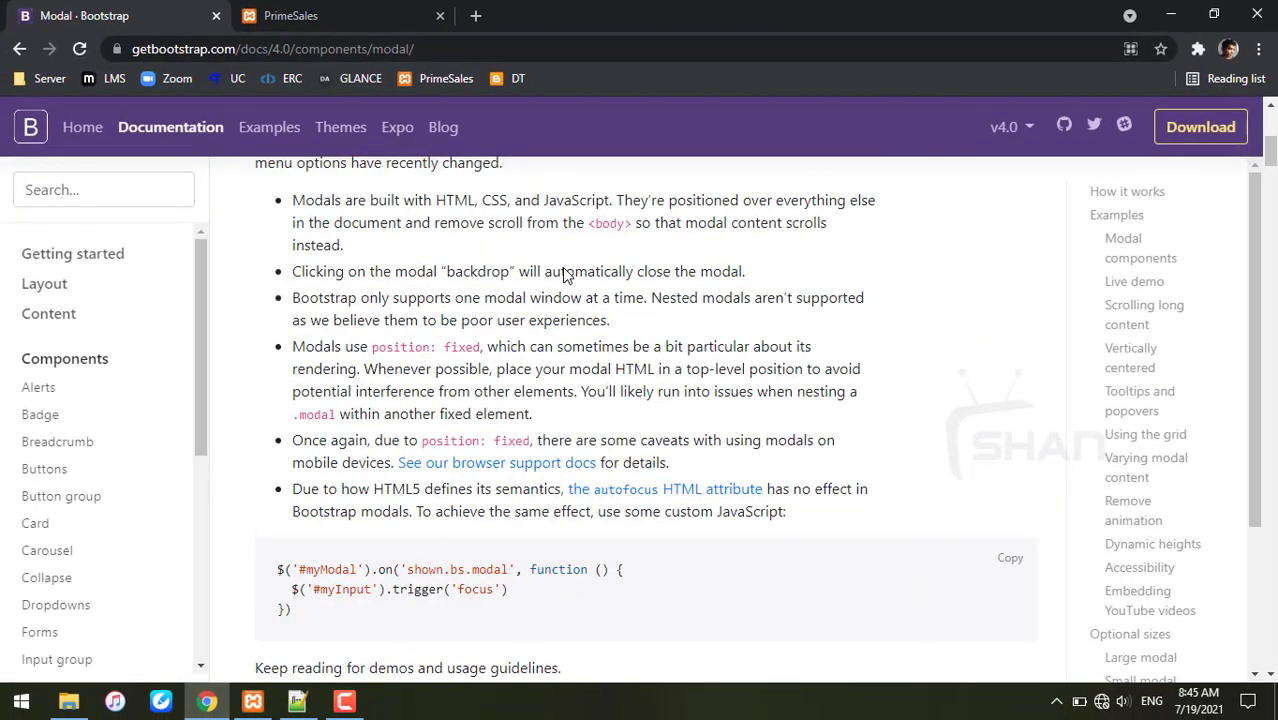
pyautogui.scroll(-5, 545, 283)
pyautogui.scroll(2, 545, 283)
pyautogui.scroll(2, 545, 283)
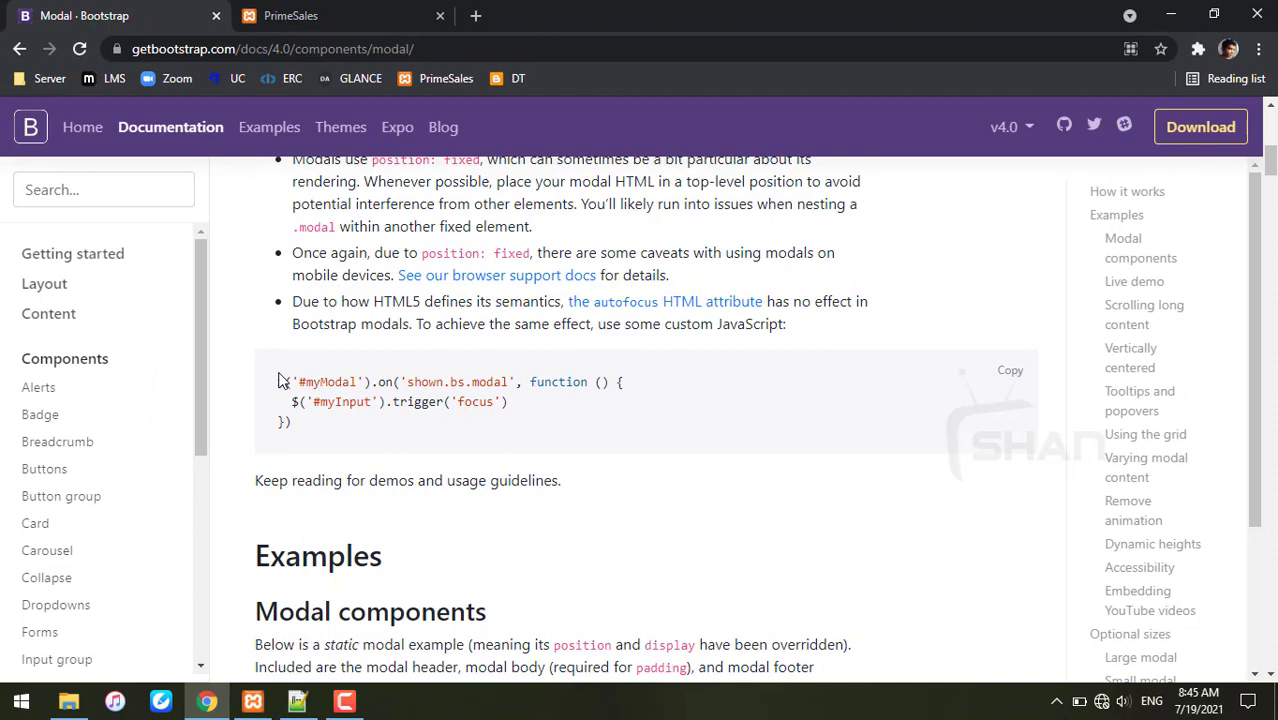
pyautogui.moveTo(278, 382); pyautogui.dragTo(327, 426)
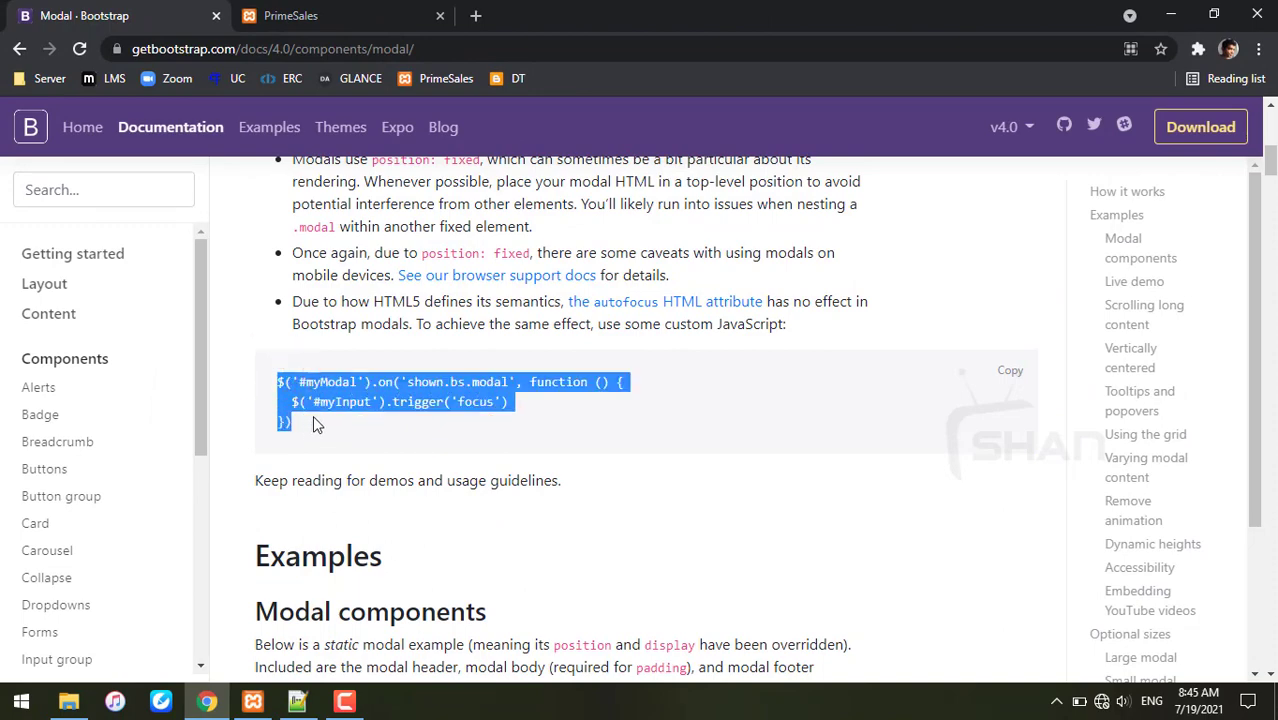
# Try the live demo modal, then copy the full example modal markup including its comment
pyautogui.click(330, 434)
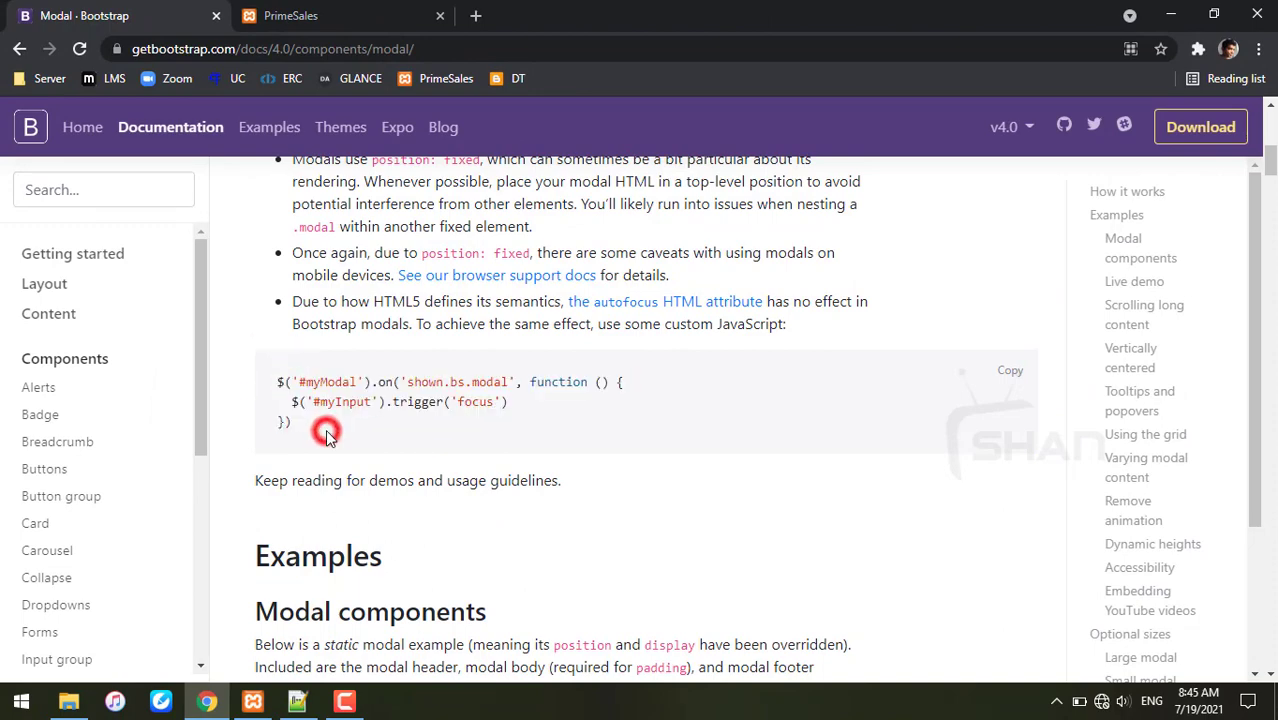
pyautogui.scroll(-2, 596, 374)
pyautogui.scroll(-5, 596, 374)
pyautogui.scroll(-1, 596, 374)
pyautogui.scroll(-3, 596, 374)
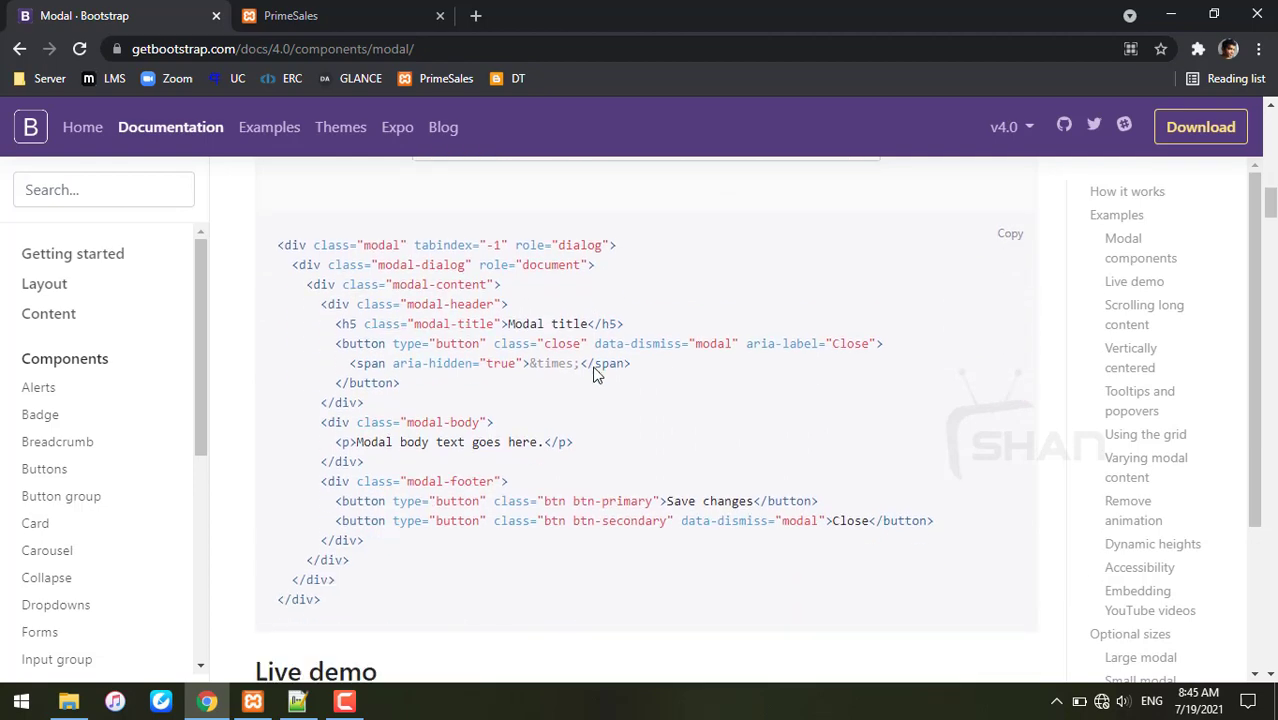
pyautogui.scroll(-2, 596, 374)
pyautogui.scroll(-3, 596, 374)
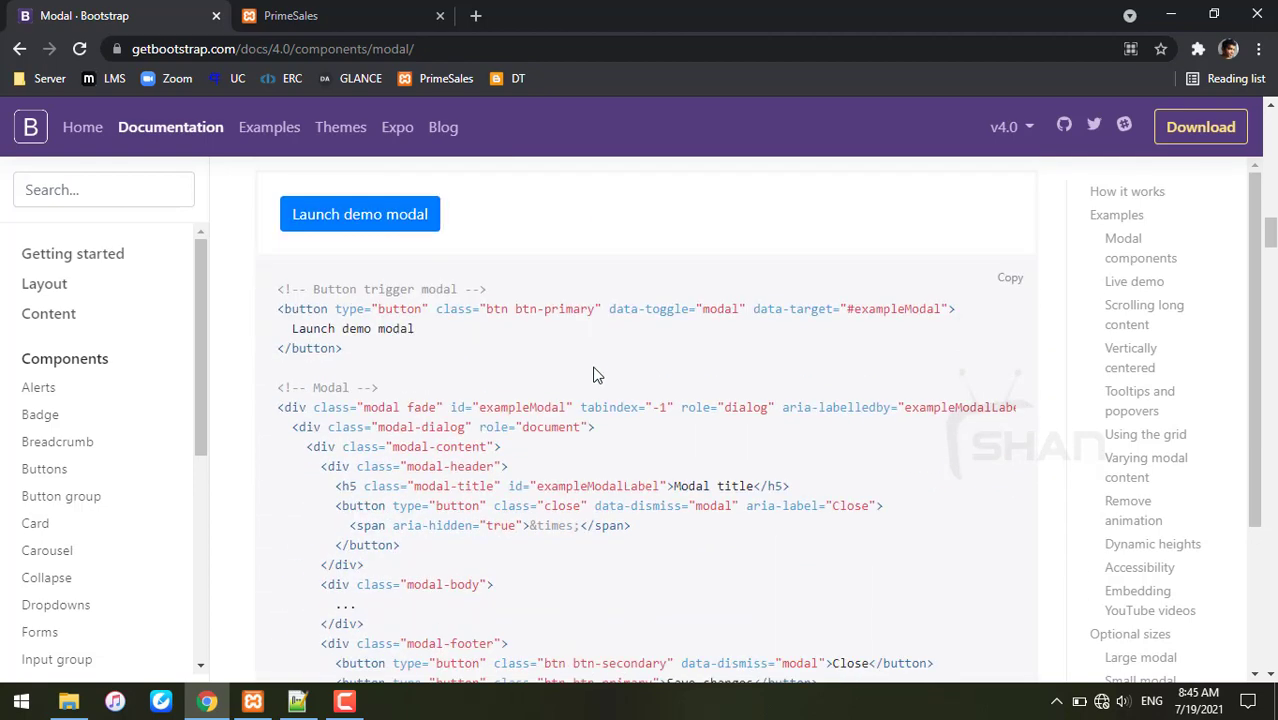
pyautogui.scroll(2, 596, 374)
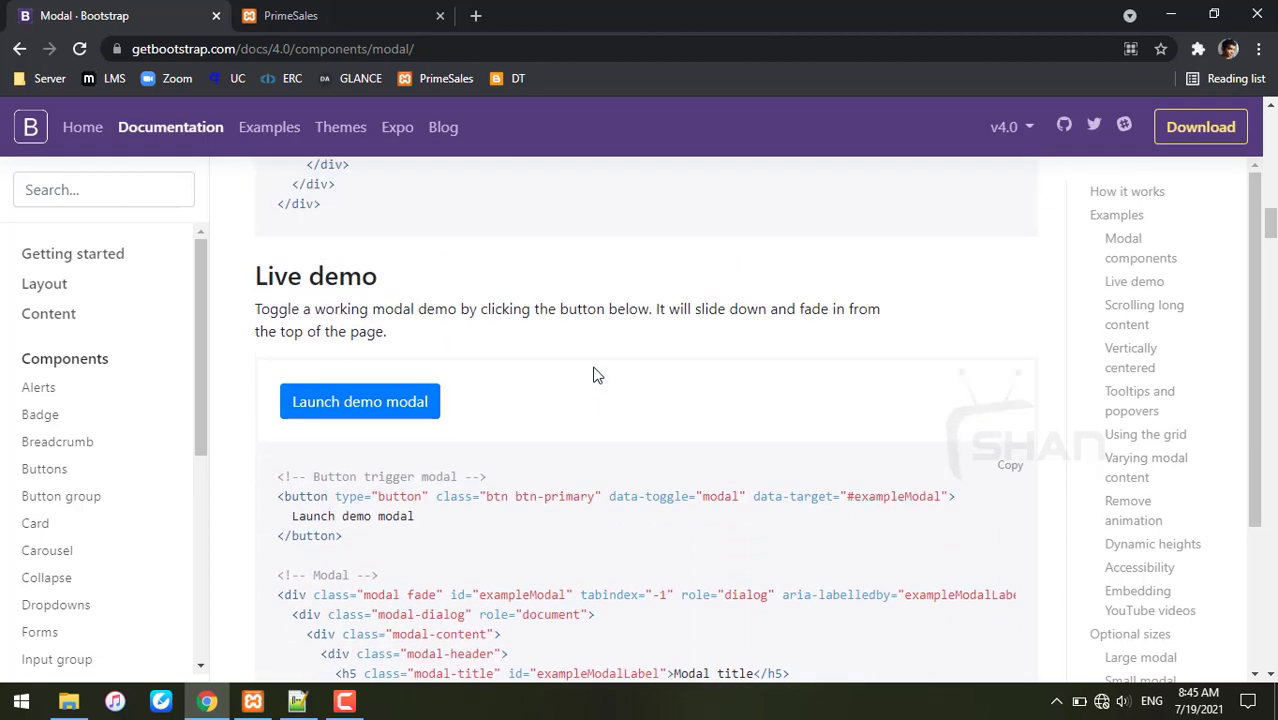
pyautogui.scroll(1, 596, 374)
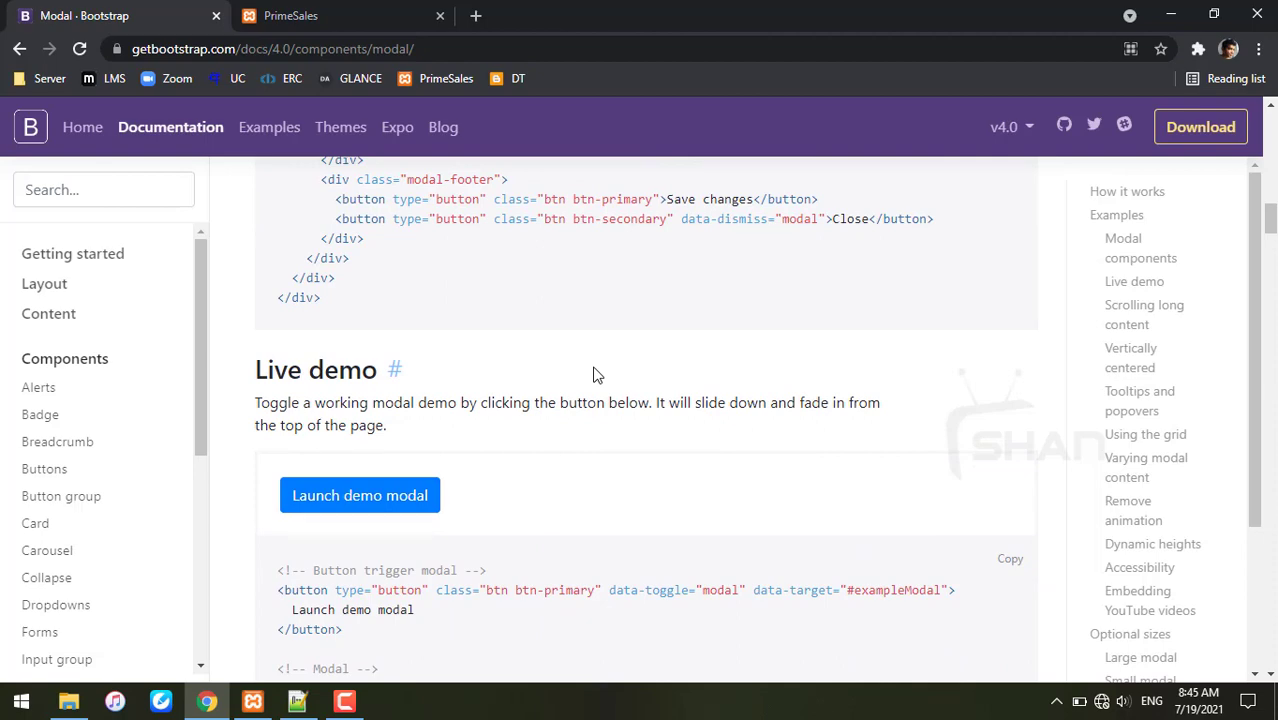
pyautogui.click(400, 495)
pyautogui.click(697, 284)
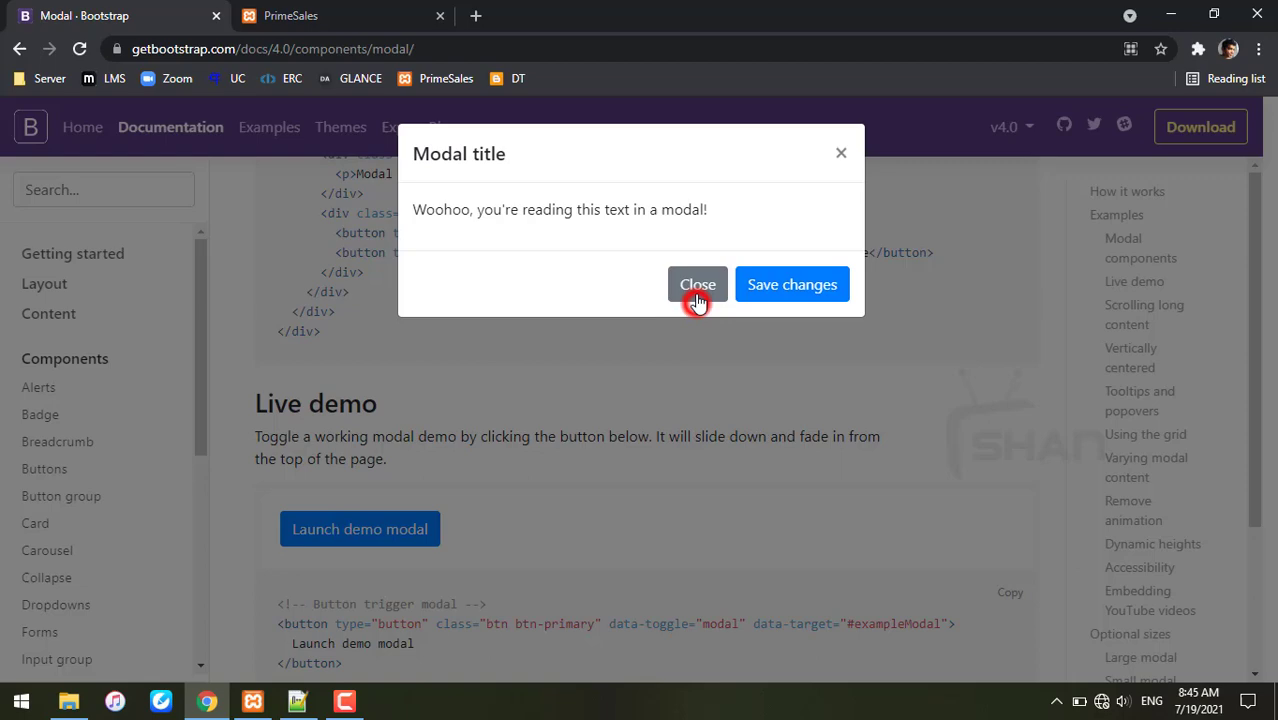
pyautogui.click(843, 151)
pyautogui.scroll(-3, 534, 372)
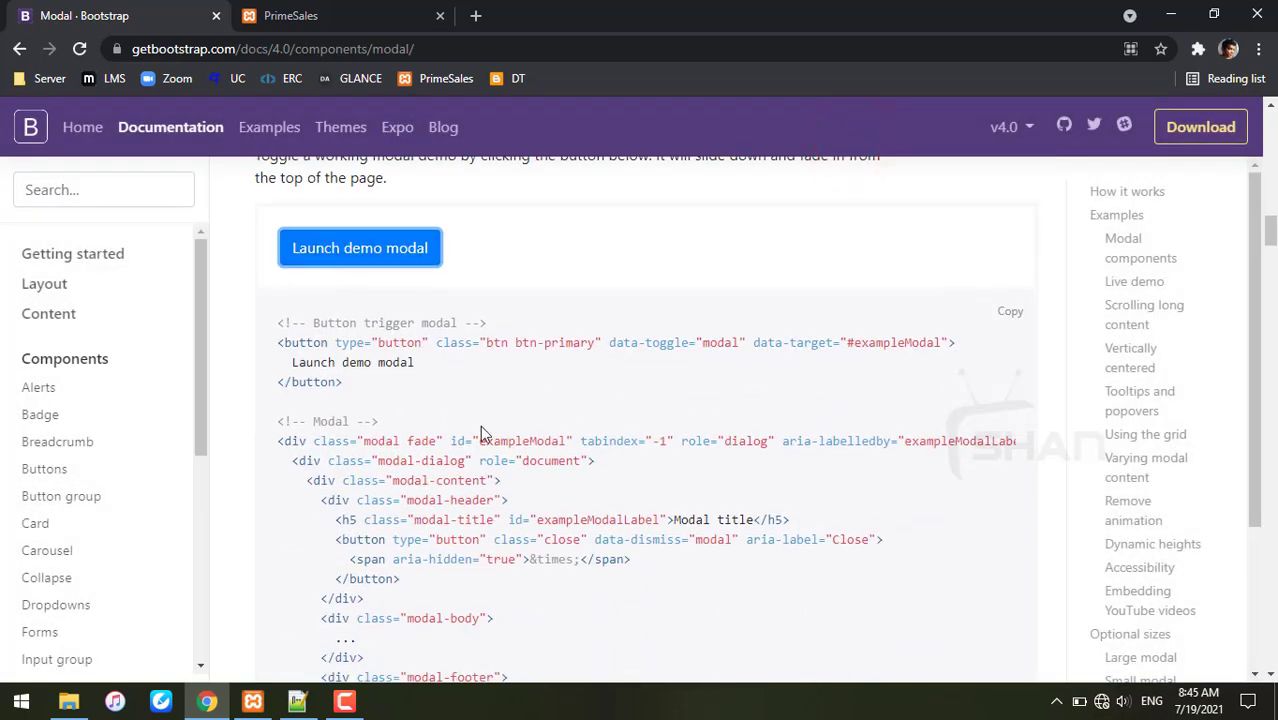
pyautogui.scroll(-2, 480, 425)
pyautogui.moveTo(280, 255); pyautogui.dragTo(340, 612)
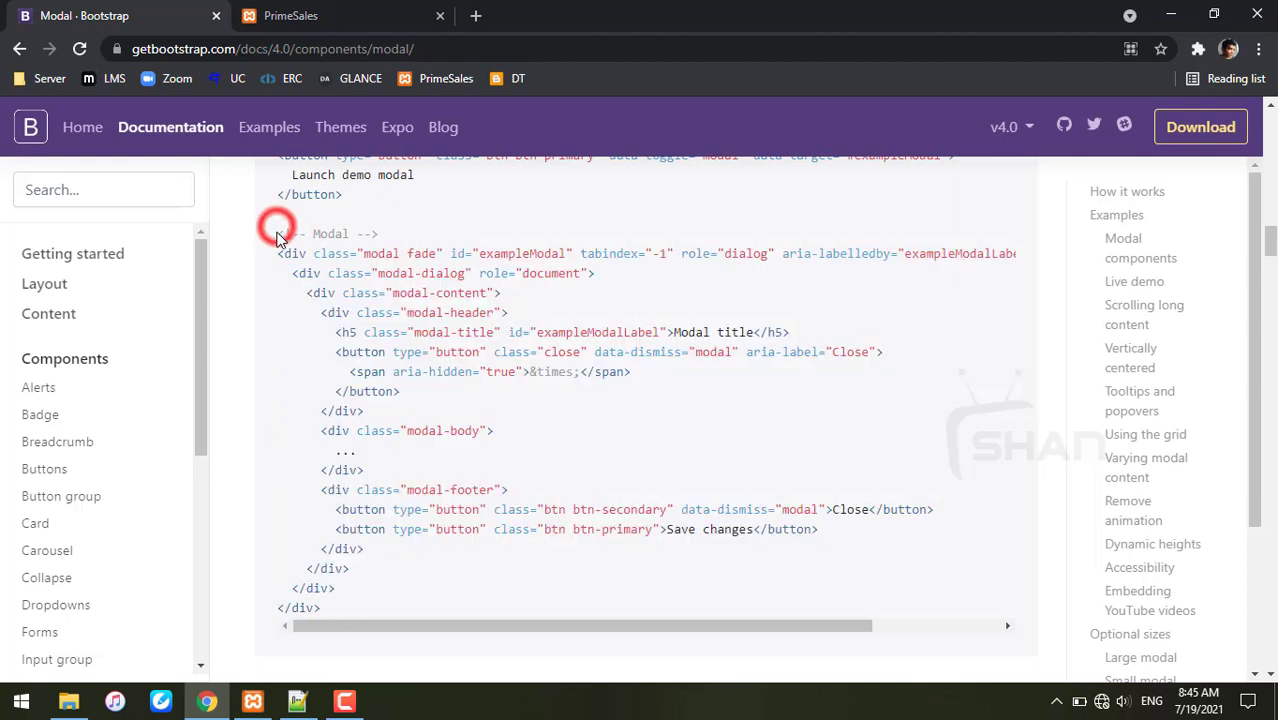
pyautogui.moveTo(278, 233); pyautogui.dragTo(374, 605)
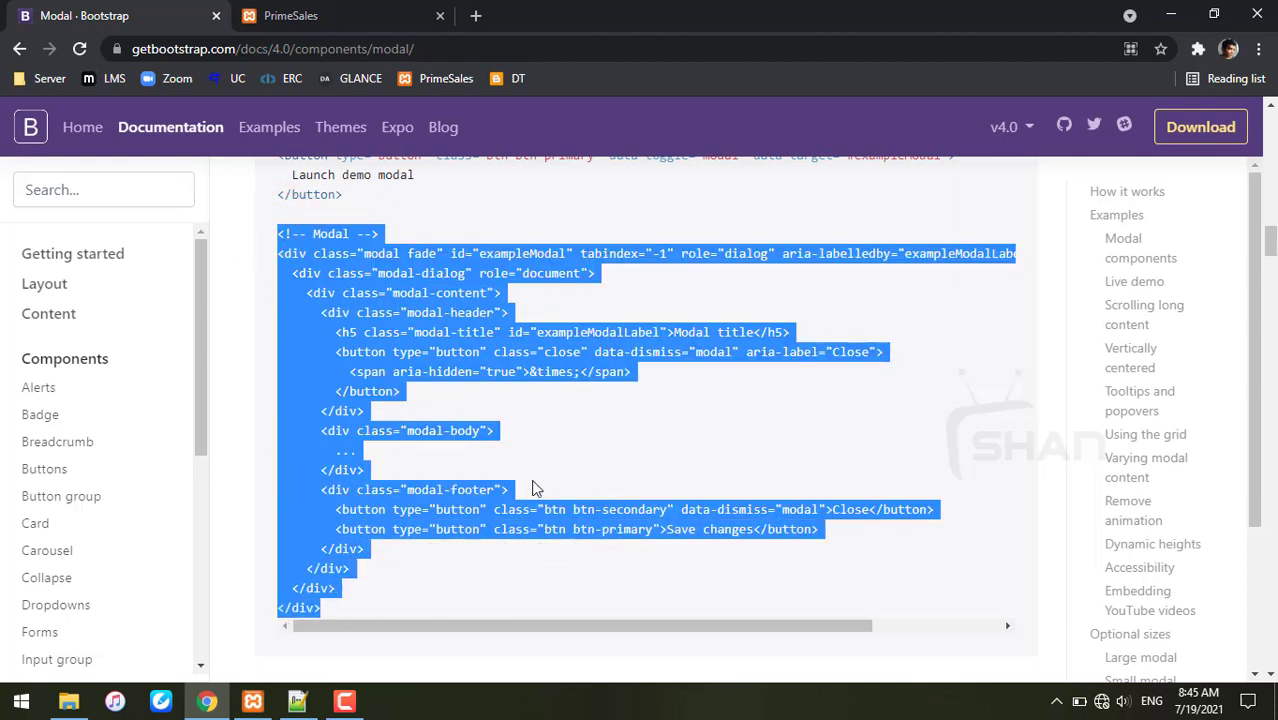
pyautogui.hotkey('ctrl', 'c')
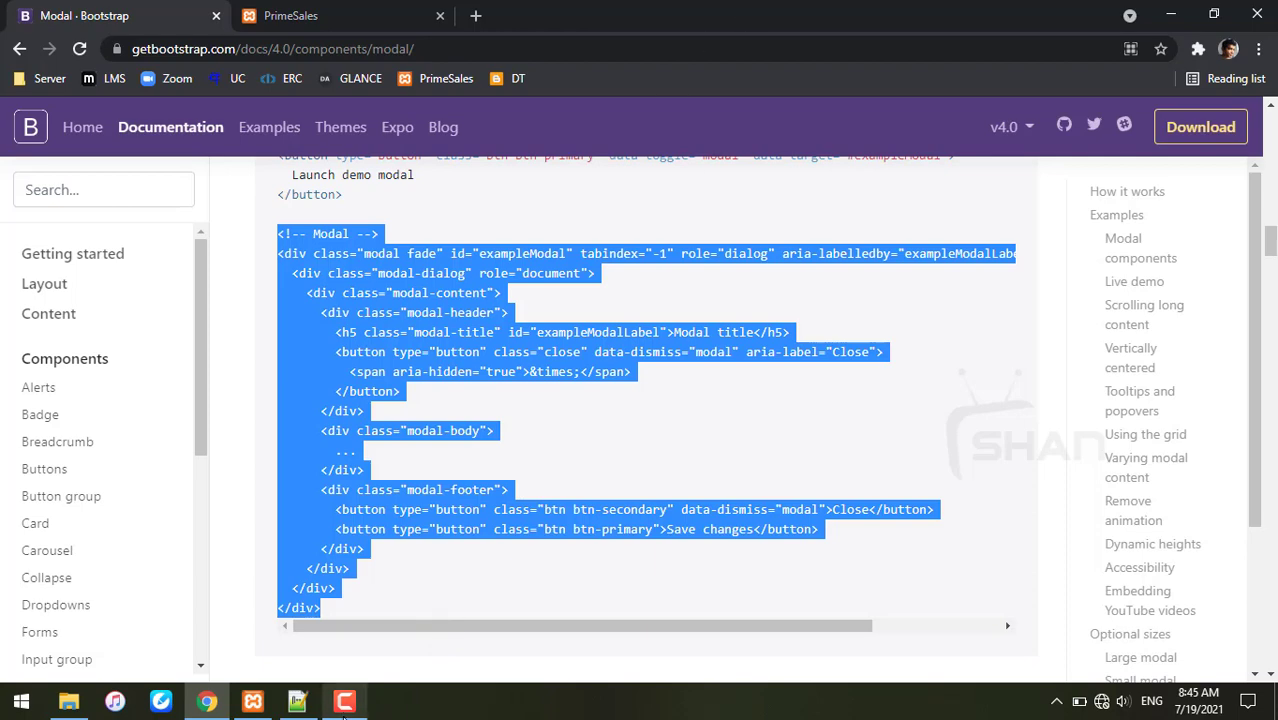
# Glance at dashboard.php, then relaunch and close the Bootstrap live demo modal
pyautogui.click(297, 701)
pyautogui.scroll(-3, 362, 367)
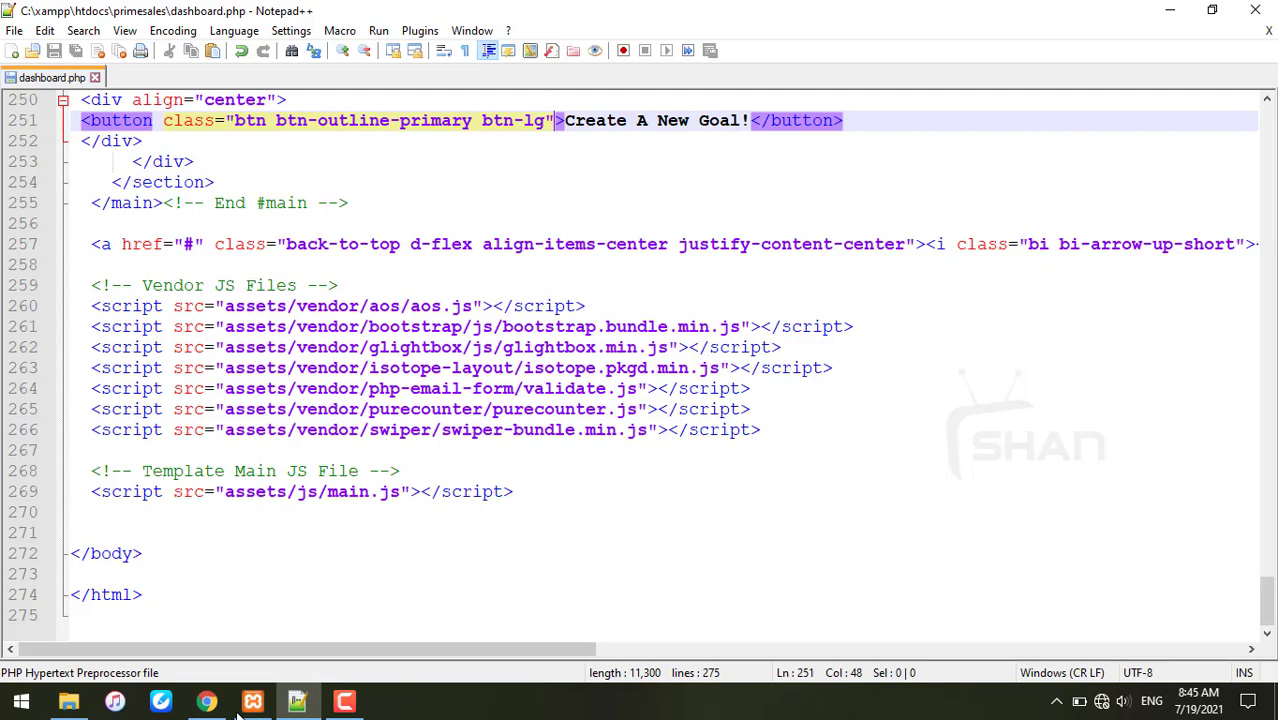
pyautogui.click(206, 701)
pyautogui.click(399, 404)
pyautogui.scroll(3, 399, 404)
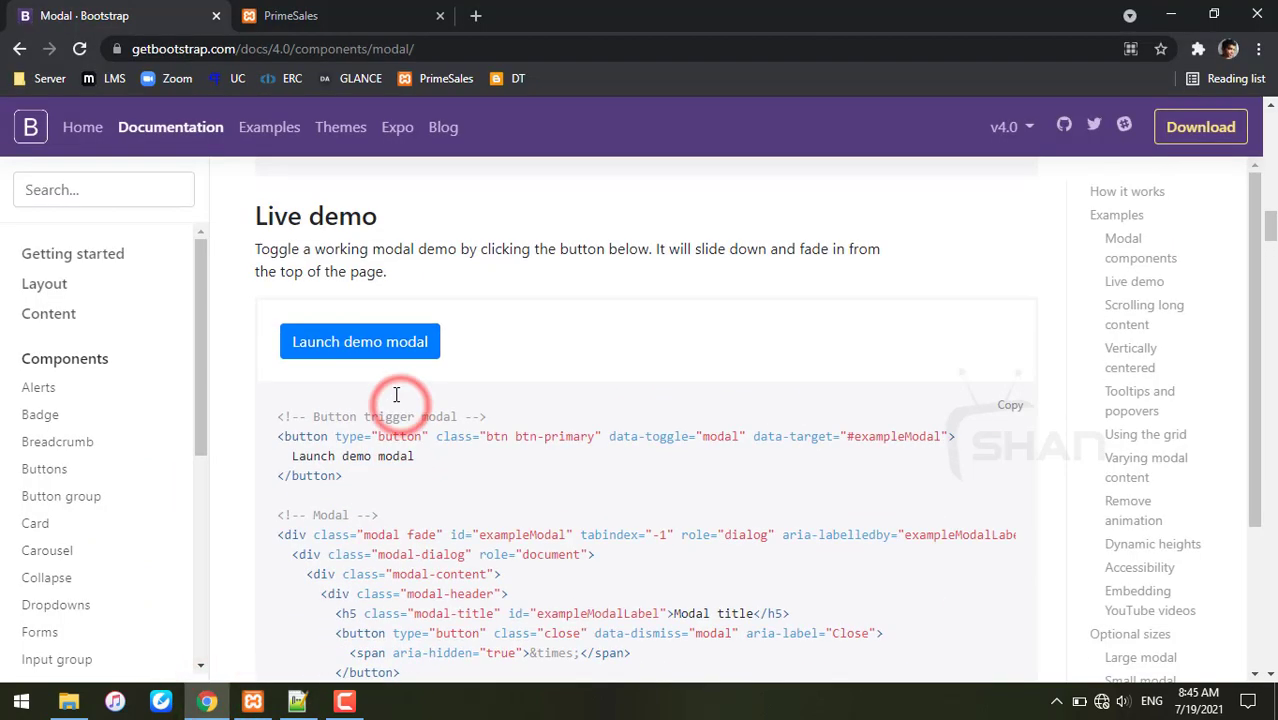
pyautogui.click(360, 341)
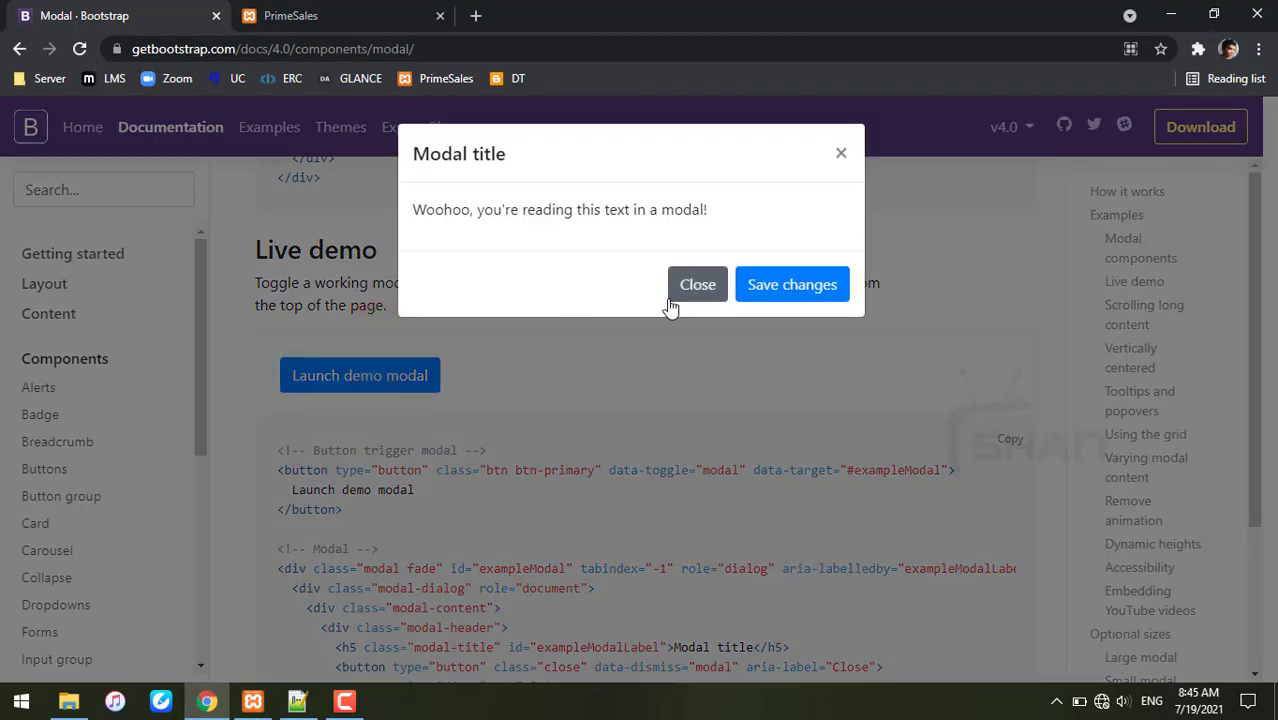
pyautogui.click(841, 152)
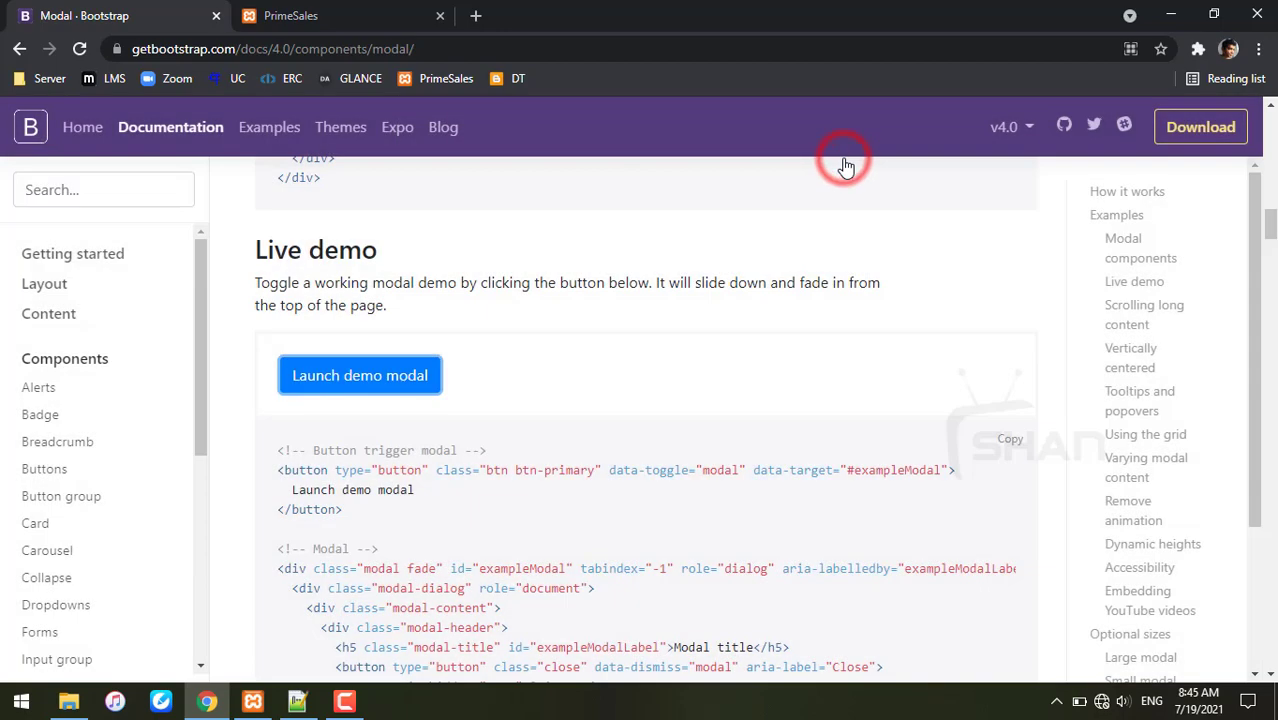
# Paste the modal markup on line 270, leaving a blank line after the main.js include
pyautogui.click(297, 701)
pyautogui.scroll(2, 193, 510)
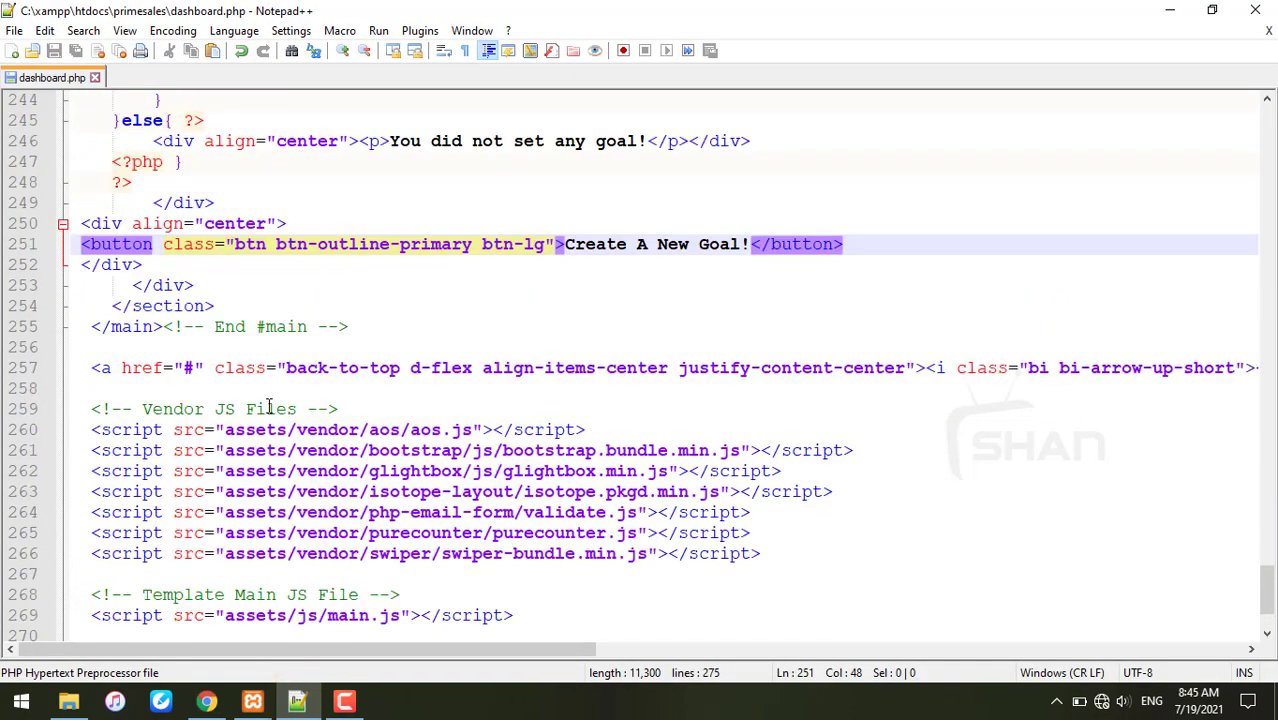
pyautogui.scroll(-2, 268, 405)
pyautogui.click(161, 518)
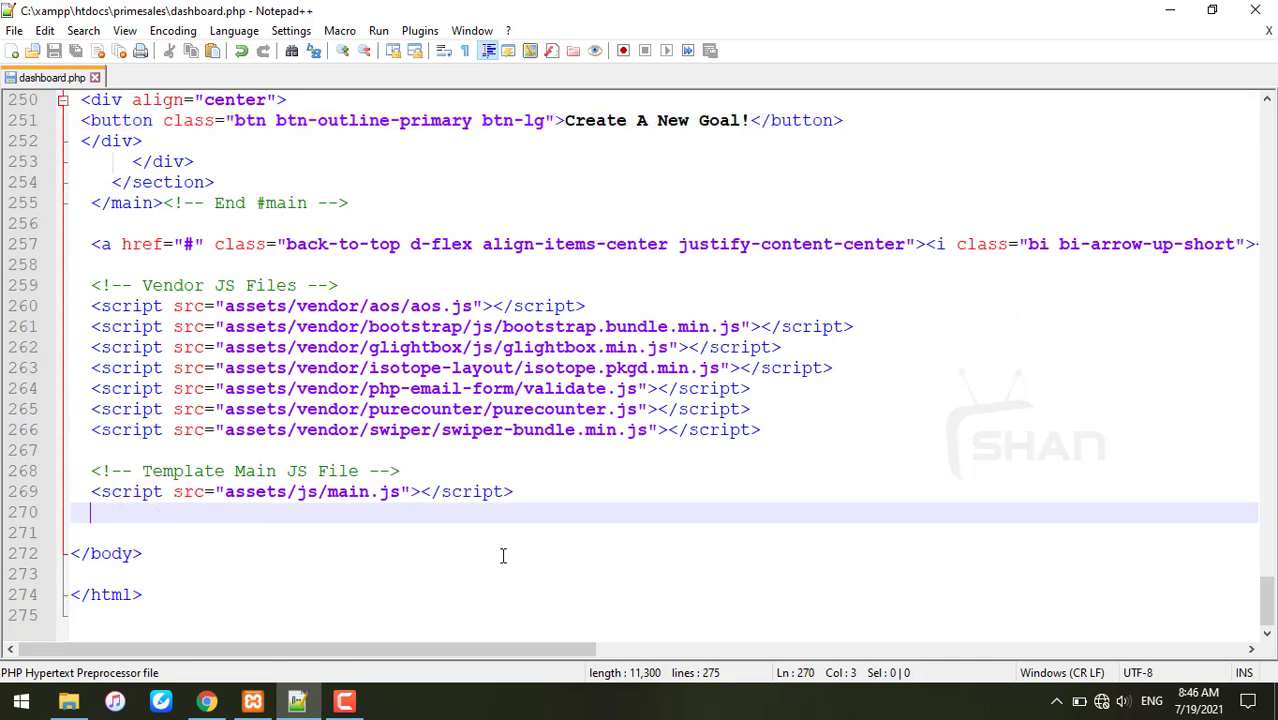
pyautogui.hotkey('ctrl', 'v')
pyautogui.scroll(1, 320, 512)
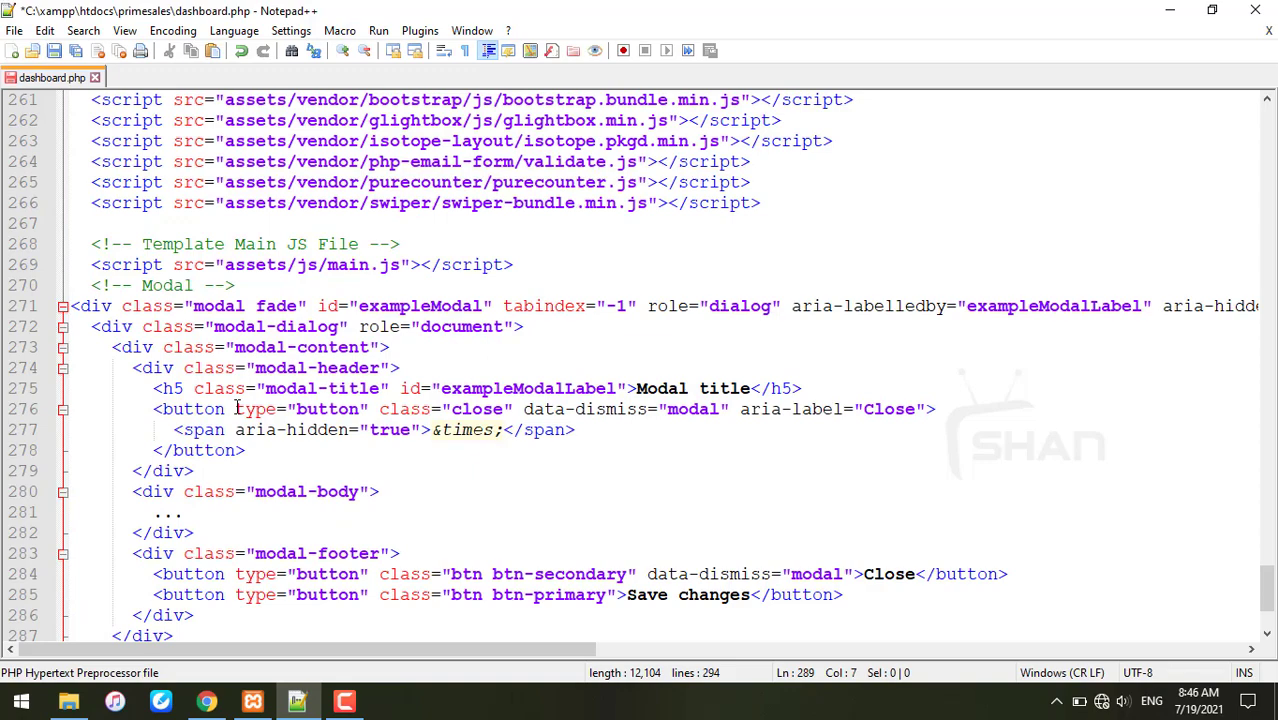
pyautogui.click(542, 264)
pyautogui.press('Return')
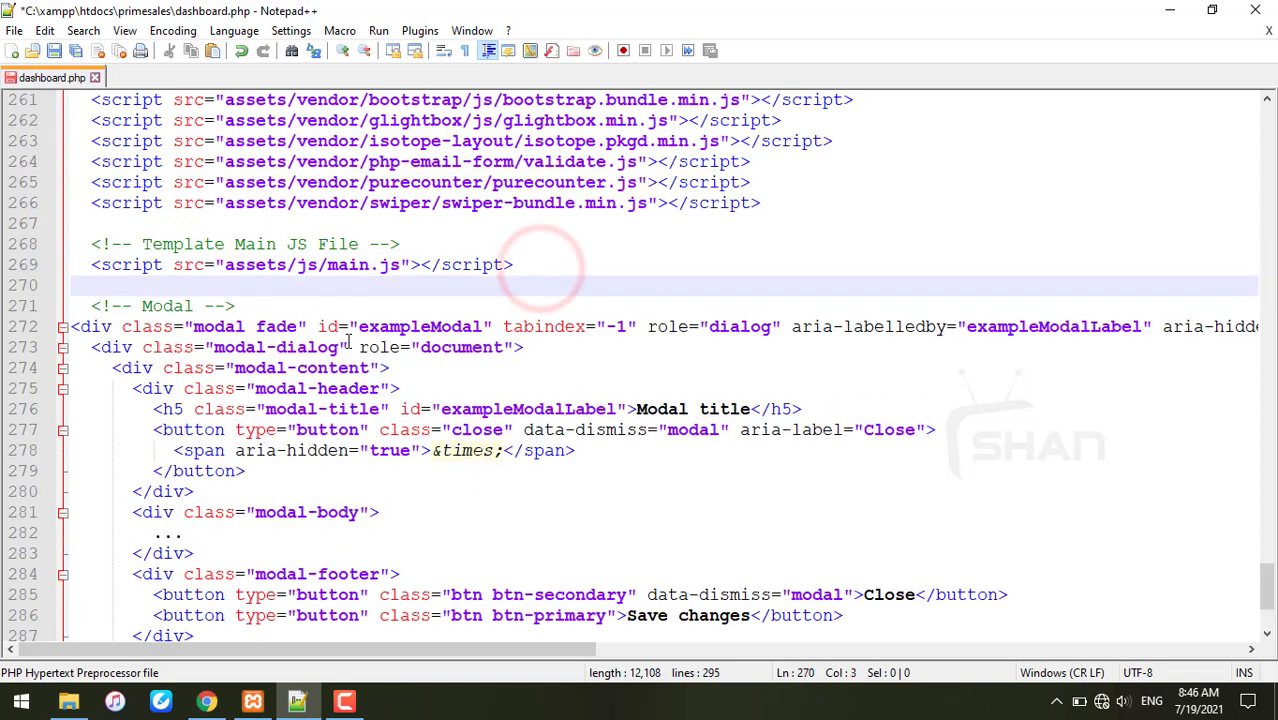
pyautogui.scroll(-2, 124, 320)
pyautogui.scroll(-1, 115, 340)
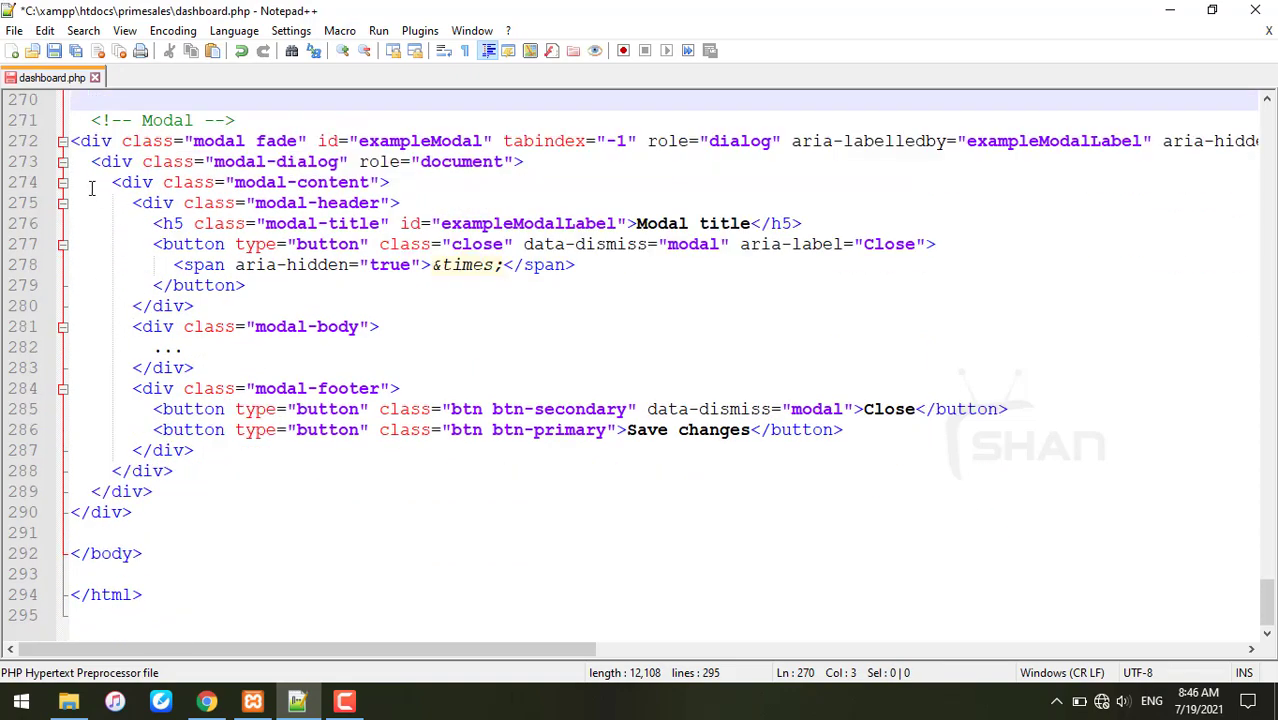
pyautogui.scroll(2, 90, 190)
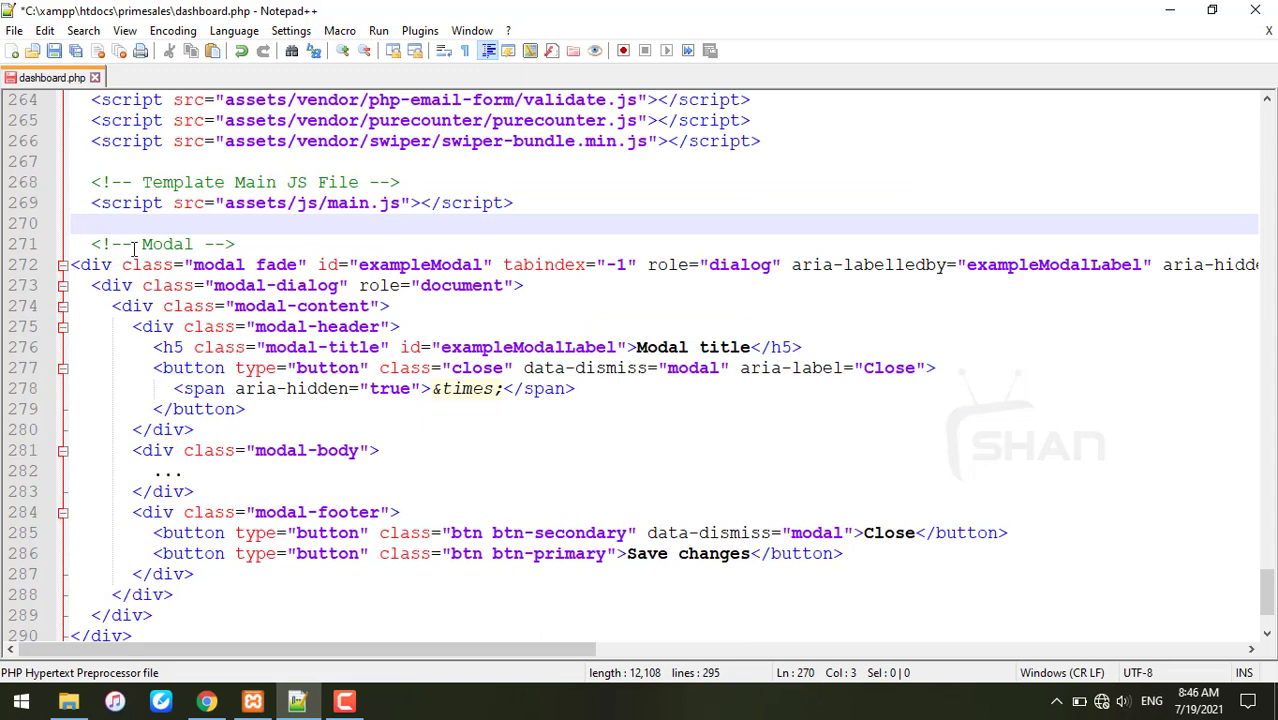
# Check the Bootstrap docs, then save dashboard.php from the Notepad++ toolbar
pyautogui.click(206, 700)
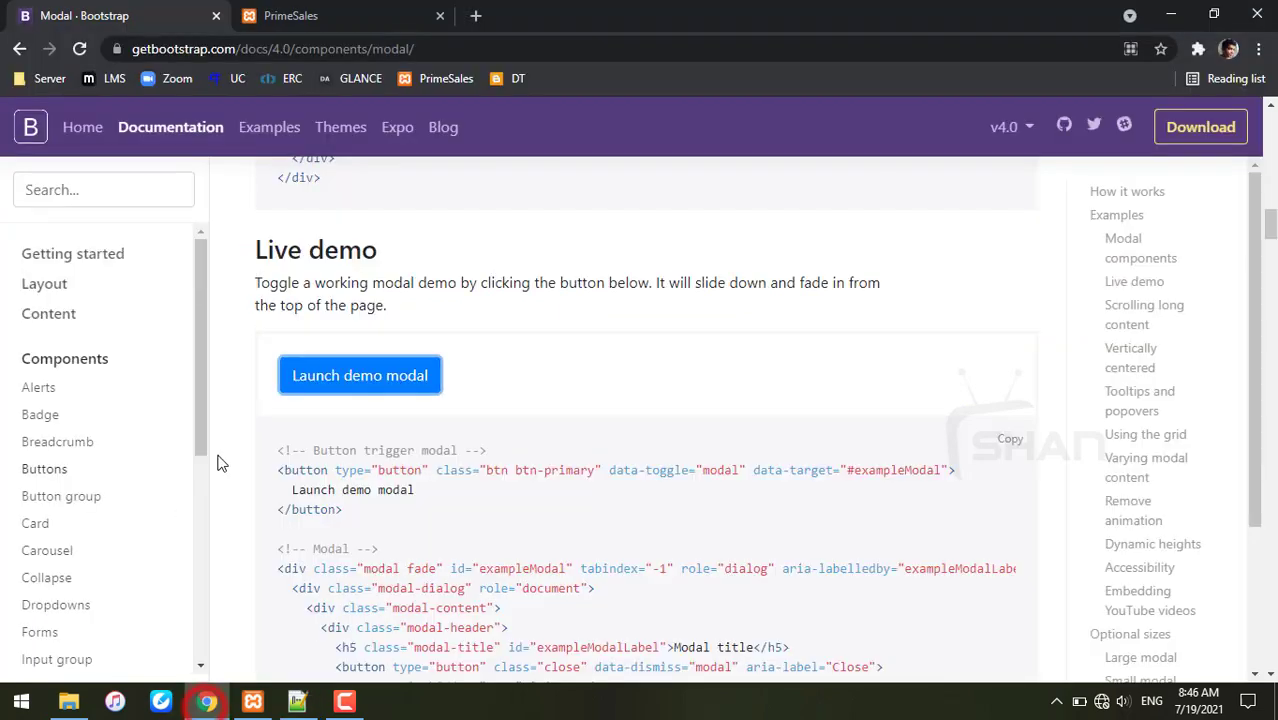
pyautogui.scroll(-2, 377, 502)
pyautogui.scroll(-2, 377, 502)
pyautogui.scroll(1, 320, 340)
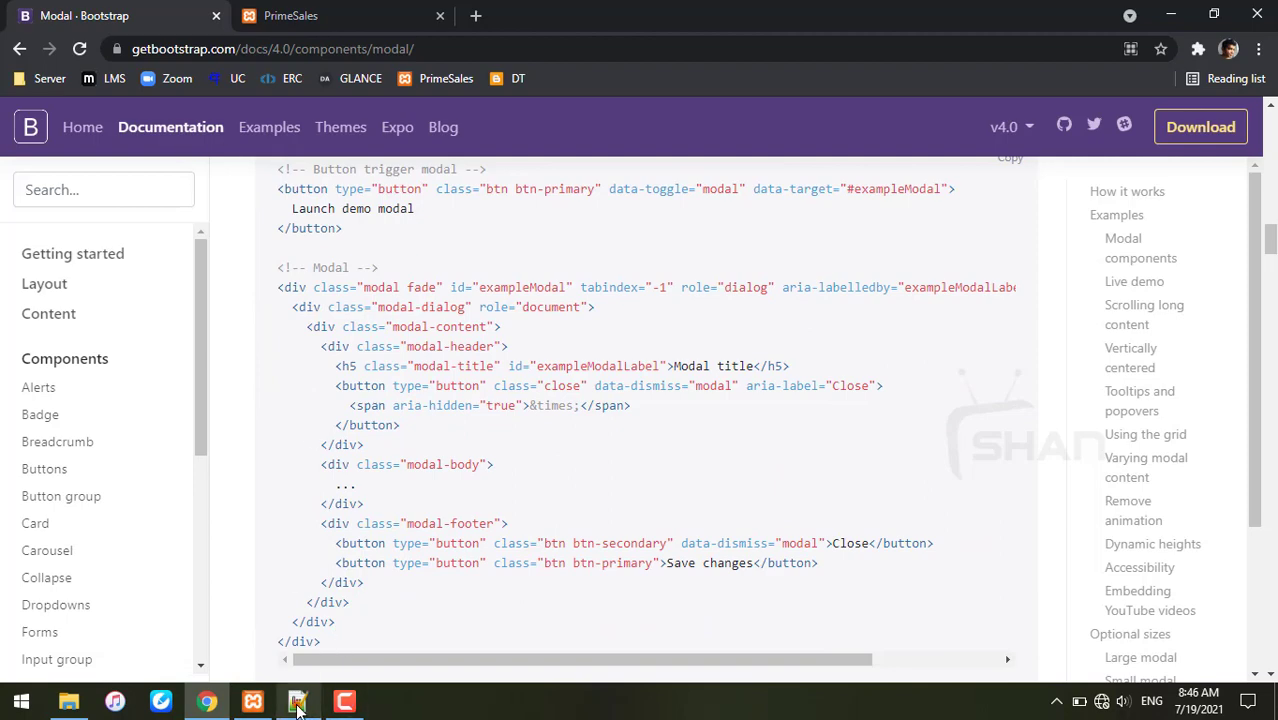
pyautogui.click(297, 700)
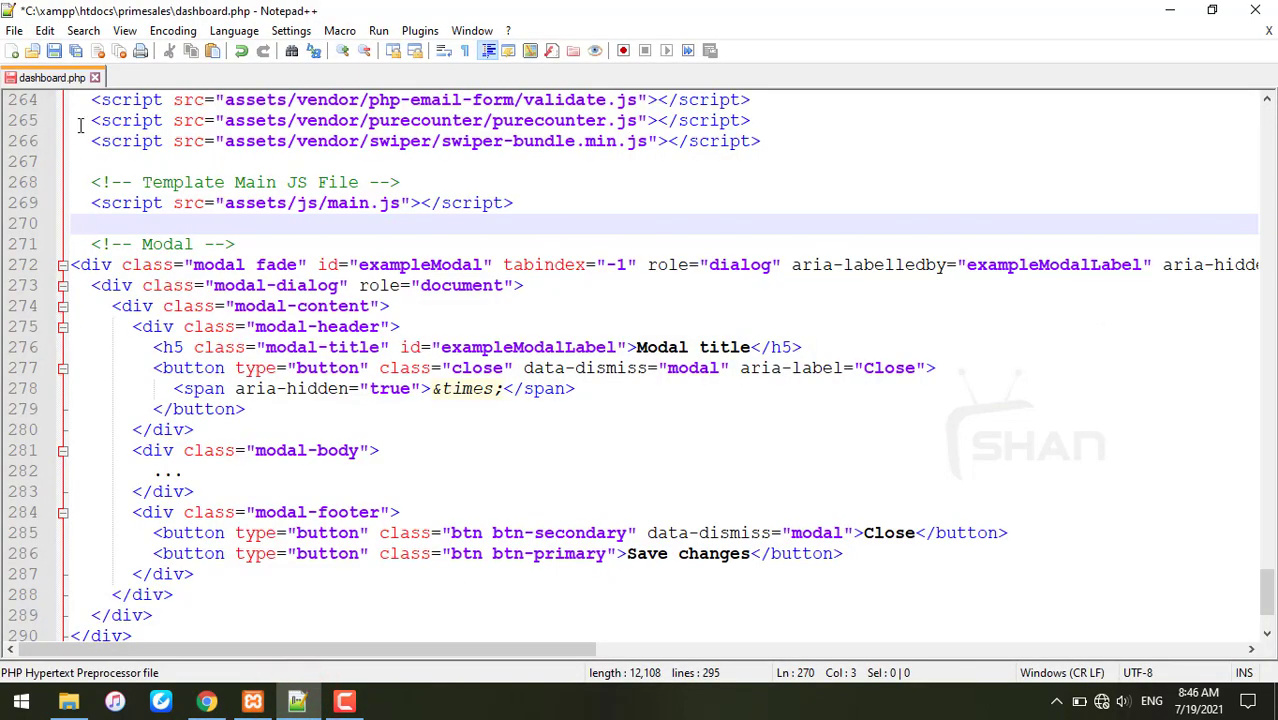
pyautogui.click(53, 52)
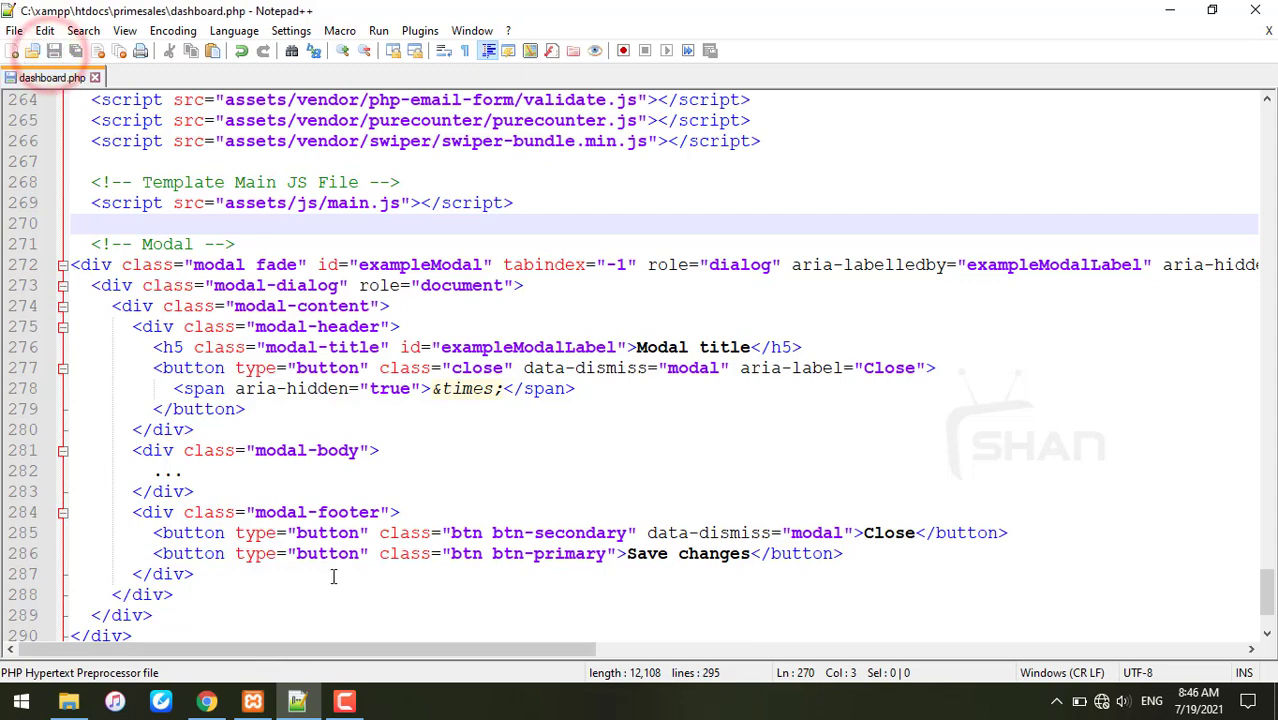
pyautogui.scroll(-1, 337, 571)
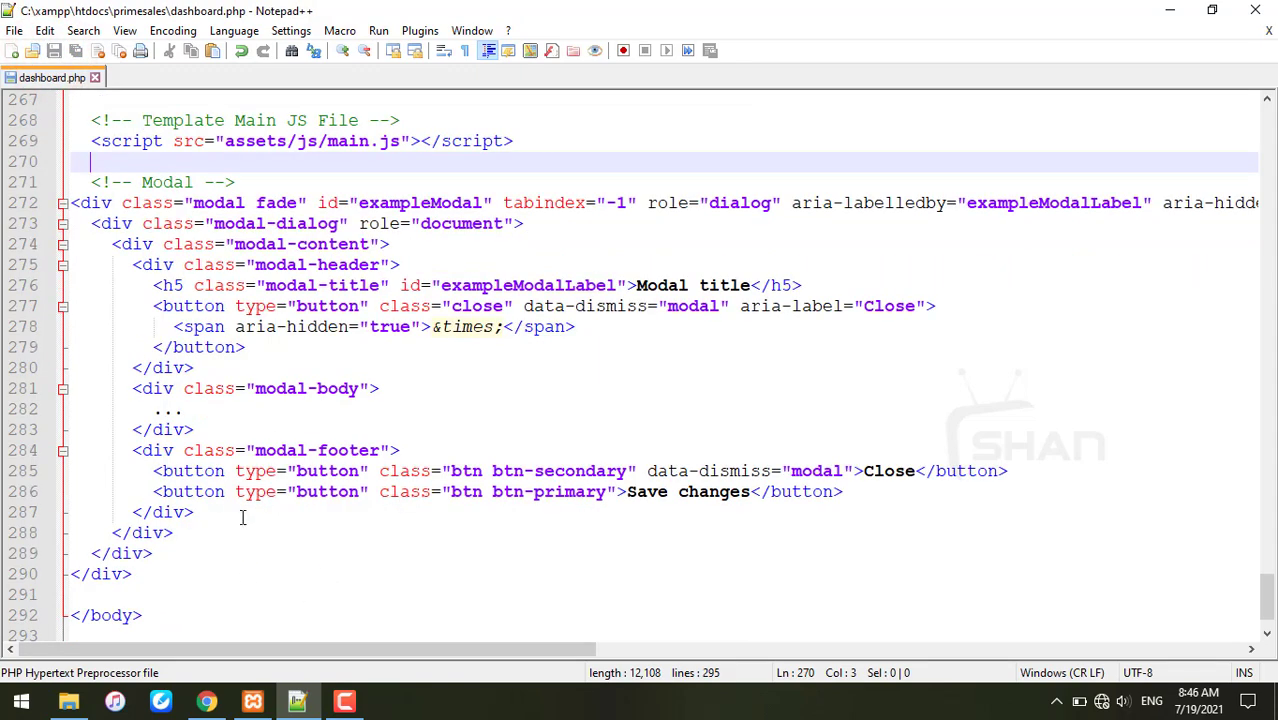
# Reload the PrimeSales dashboard tab in Chrome to pick up the saved changes
pyautogui.click(206, 701)
pyautogui.click(290, 15)
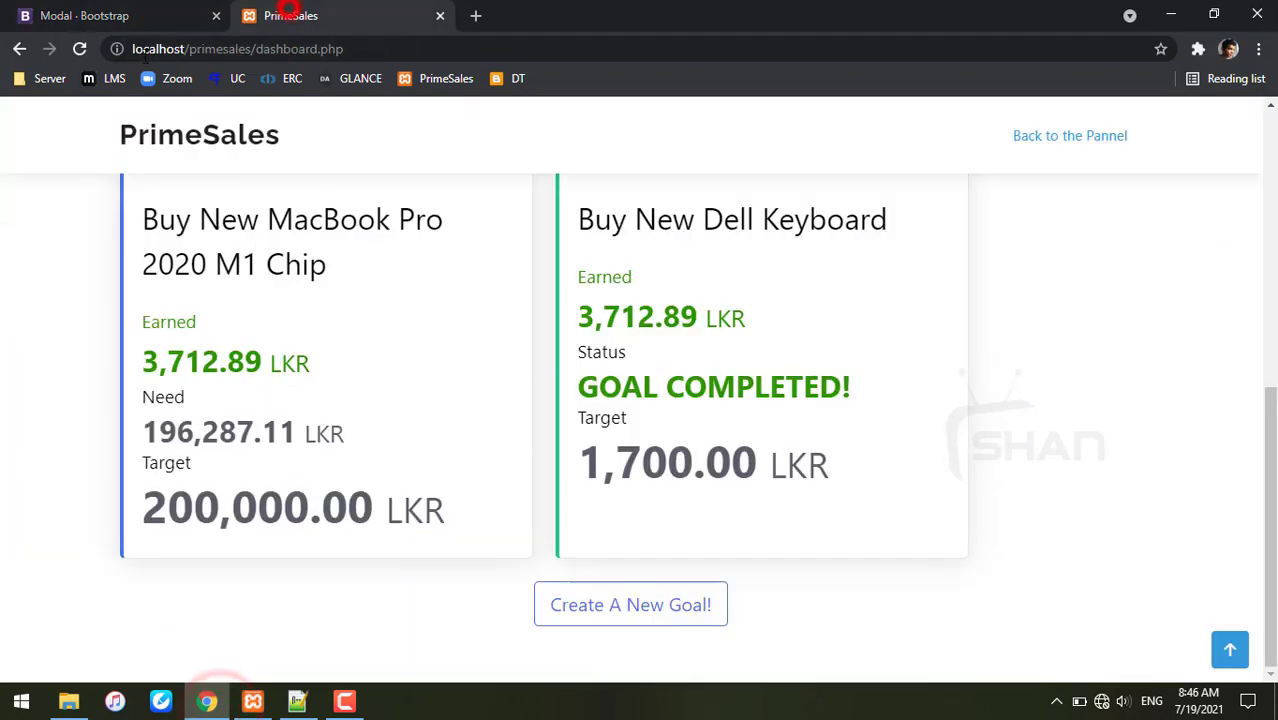
pyautogui.click(80, 48)
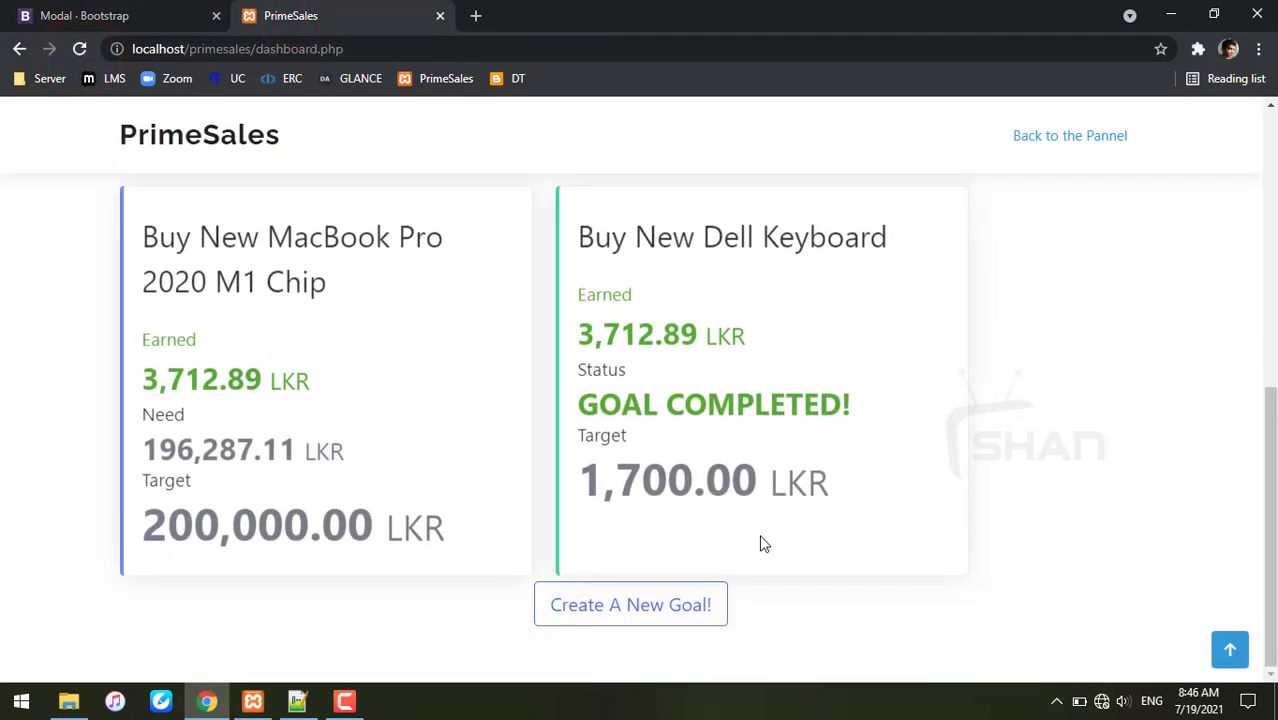
pyautogui.scroll(-1, 763, 543)
# Try Create A New Goal! four times, see no modal, and return to the editor
pyautogui.click(658, 612)
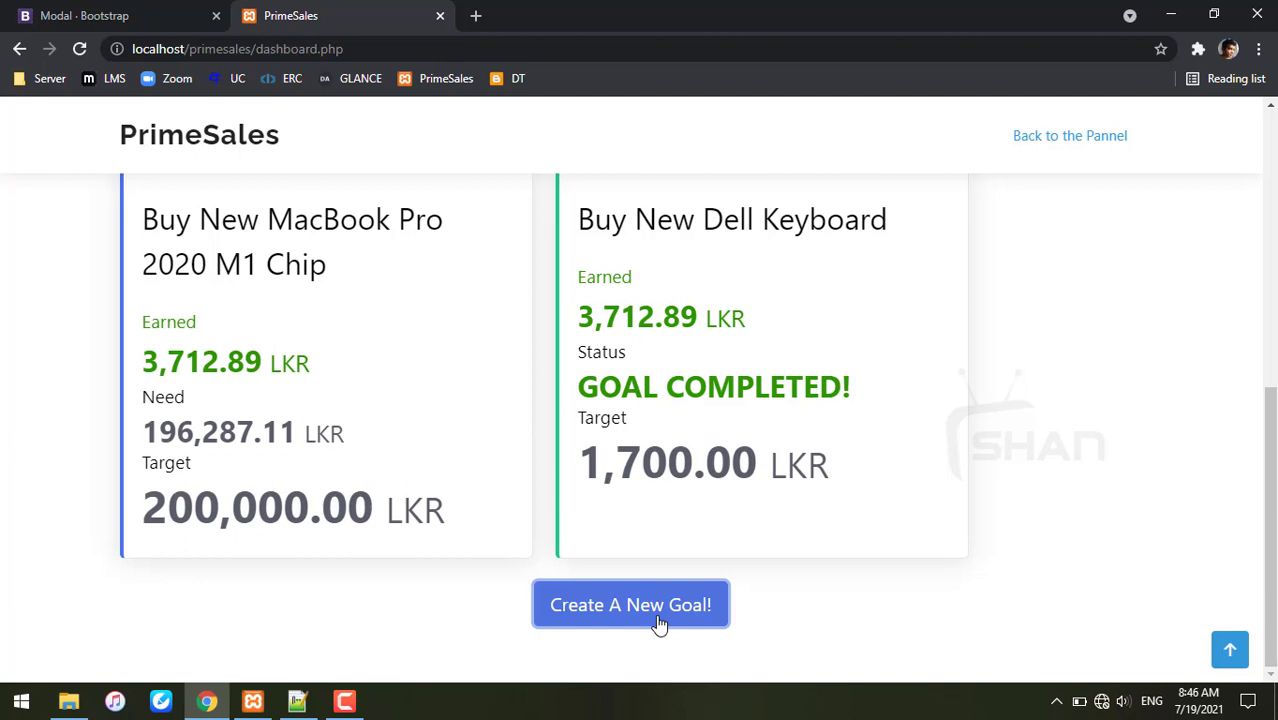
pyautogui.click(659, 622)
pyautogui.click(655, 604)
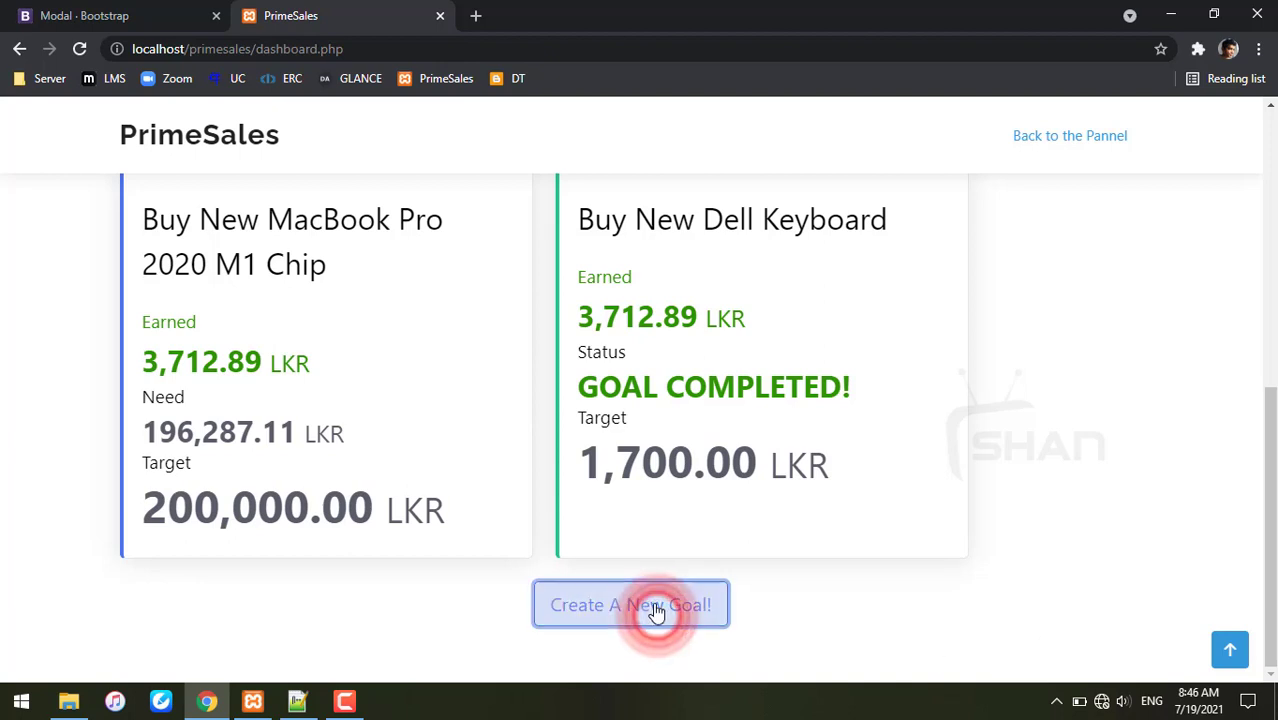
pyautogui.click(580, 604)
pyautogui.click(348, 702)
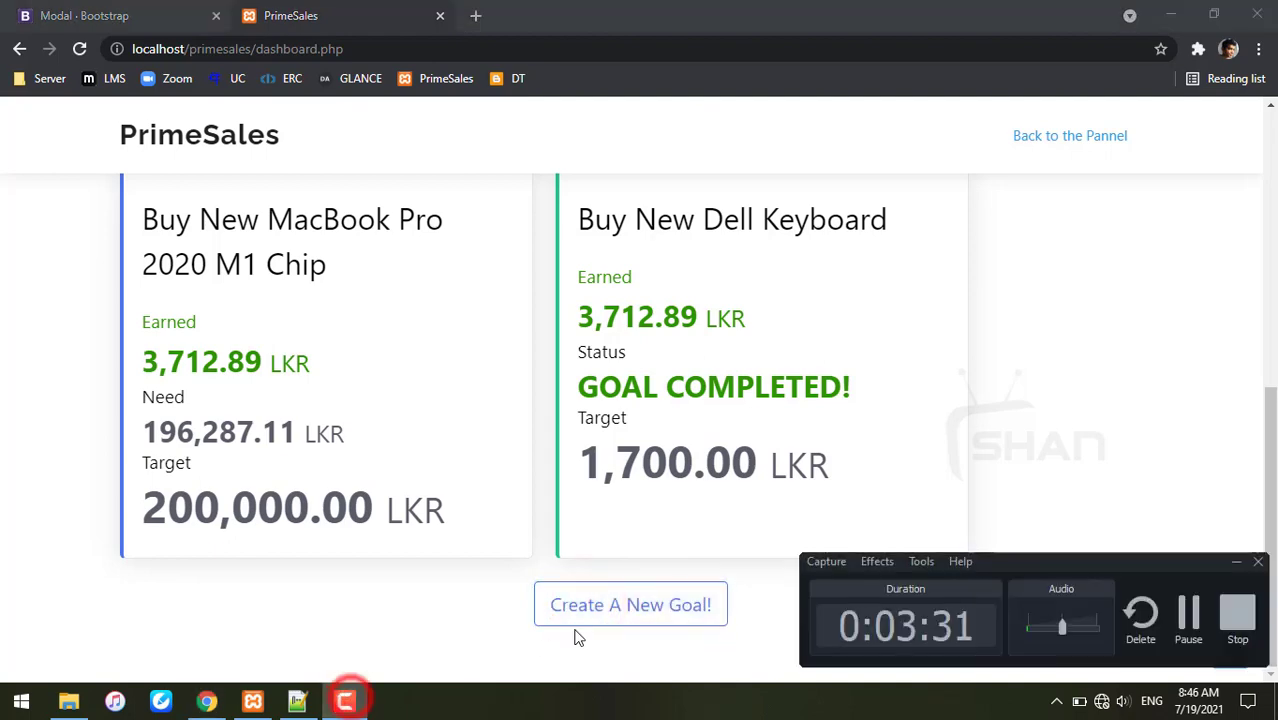
pyautogui.click(345, 700)
# Start the text/javascript script tag on line 291, below the modal markup
pyautogui.click(296, 703)
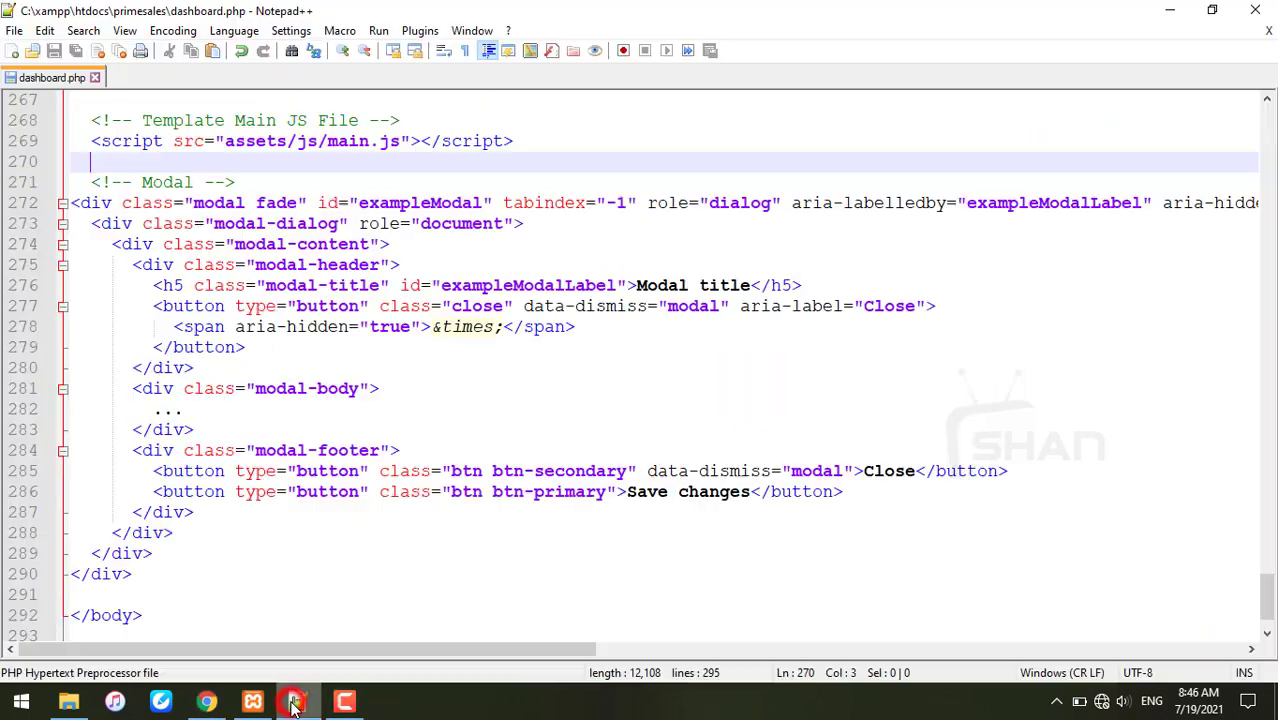
pyautogui.scroll(-1, 300, 420)
pyautogui.click(158, 530)
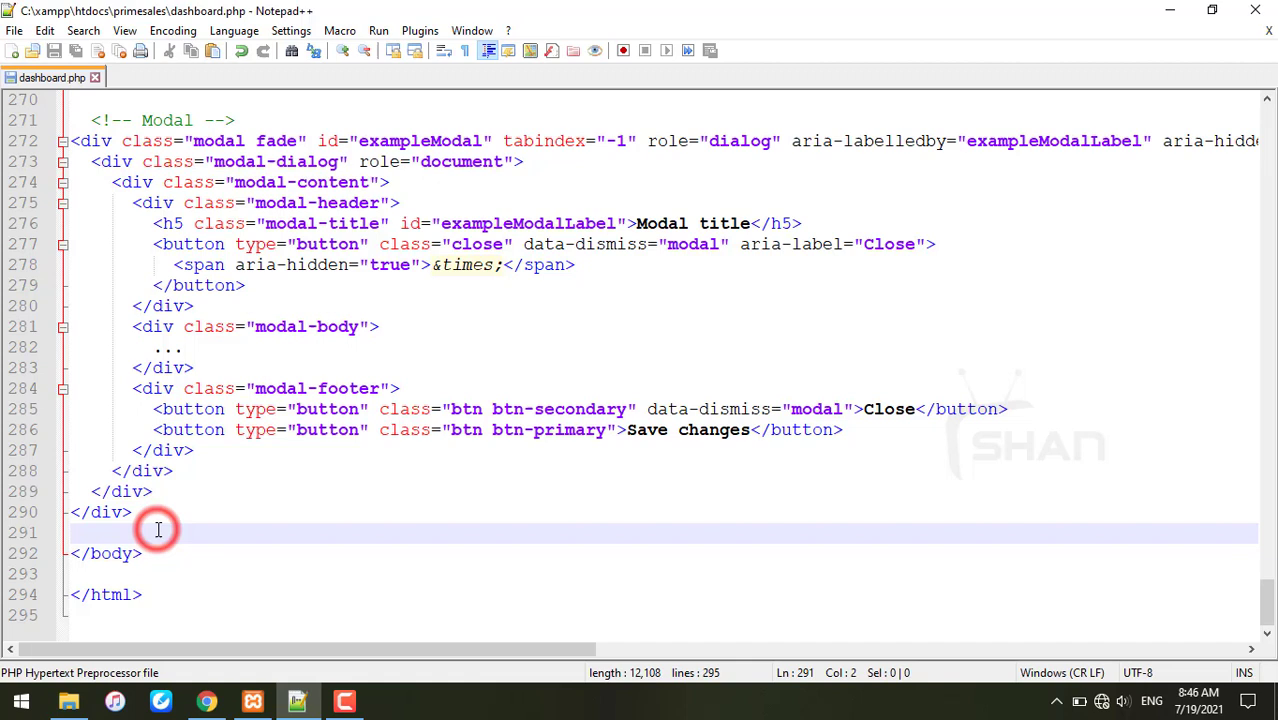
pyautogui.write('<>')
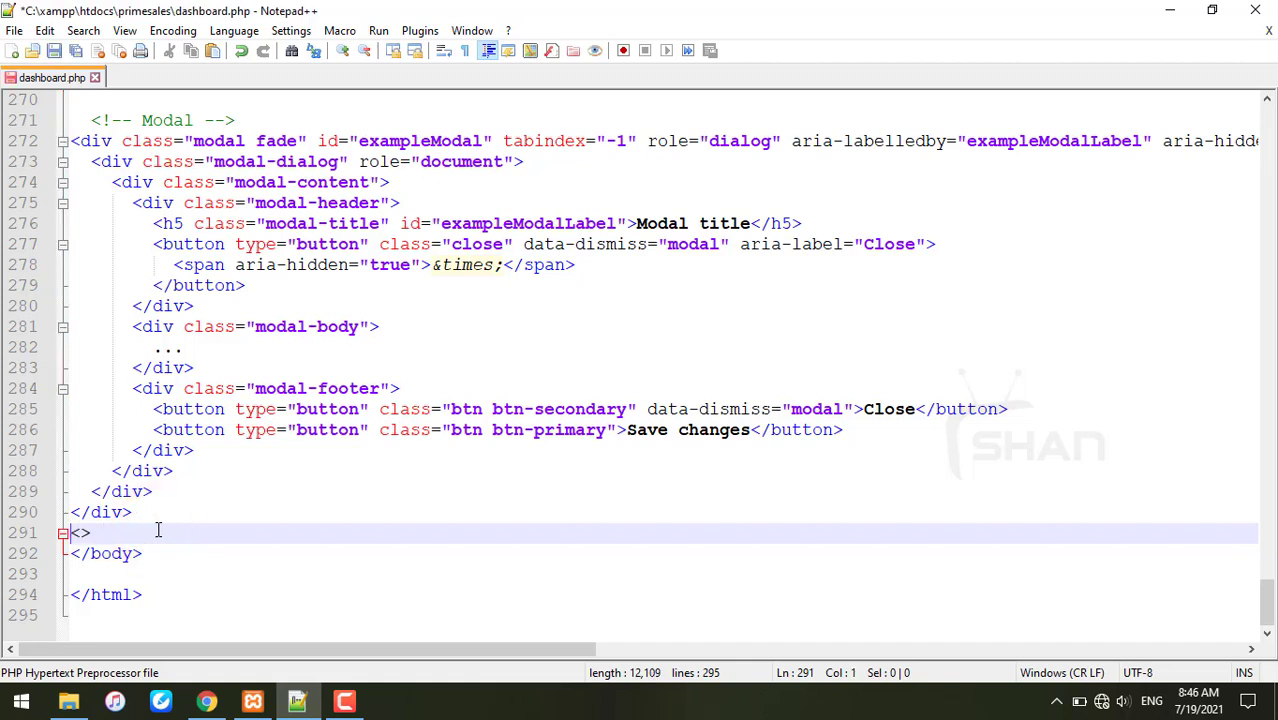
pyautogui.write('script')
pyautogui.press('End')
pyautogui.press('Return')
pyautogui.write('<>')
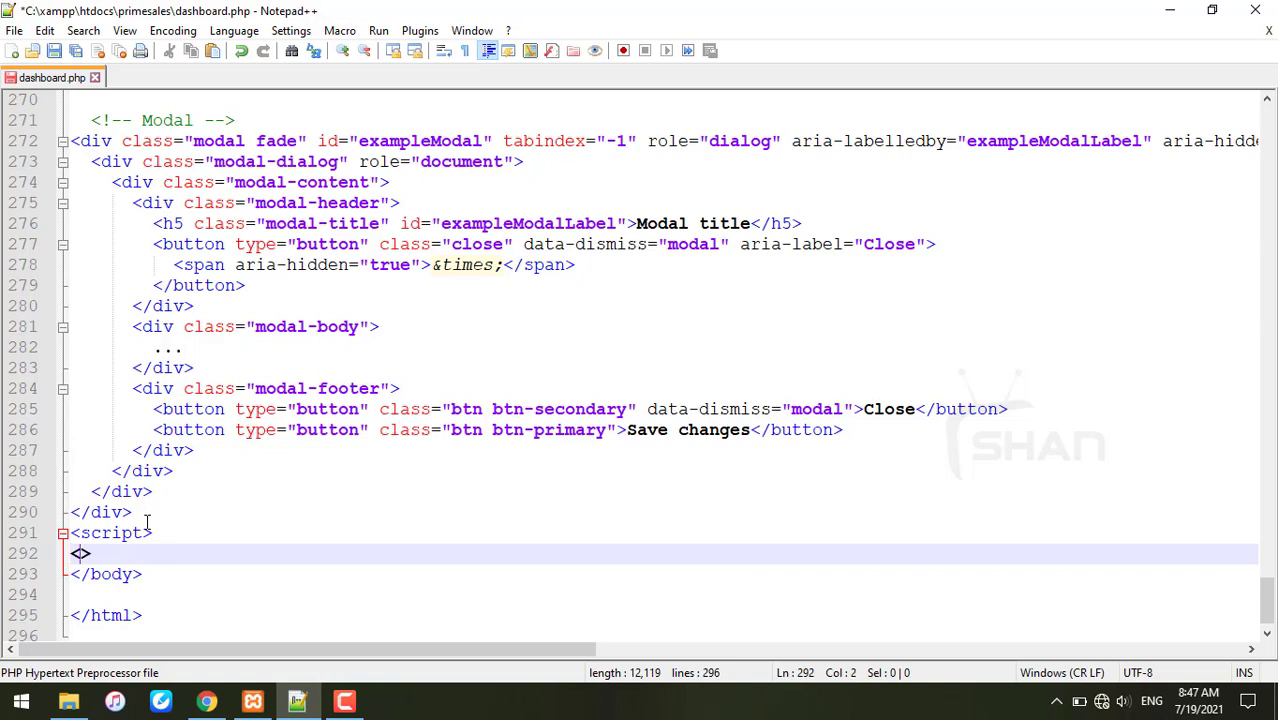
pyautogui.write('svsu')
pyautogui.press('BackSpace')
pyautogui.press('BackSpace')
pyautogui.press('BackSpace')
pyautogui.write('cript')
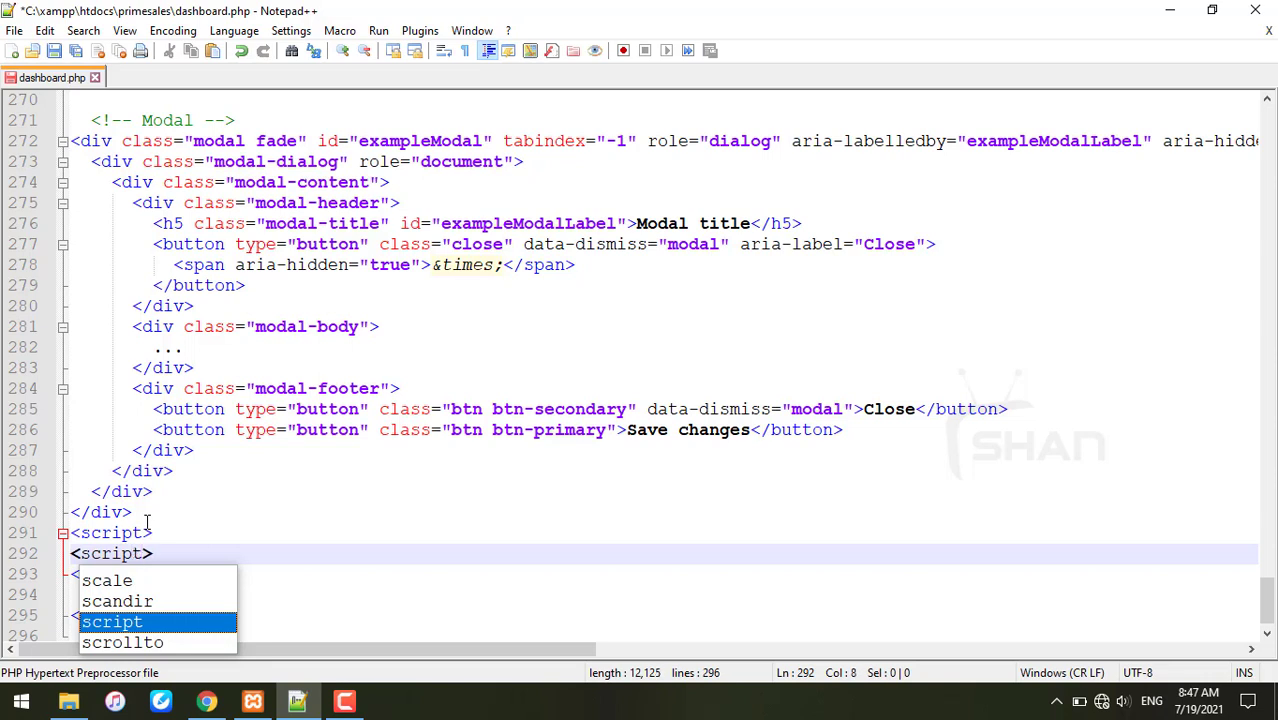
pyautogui.press('Left')
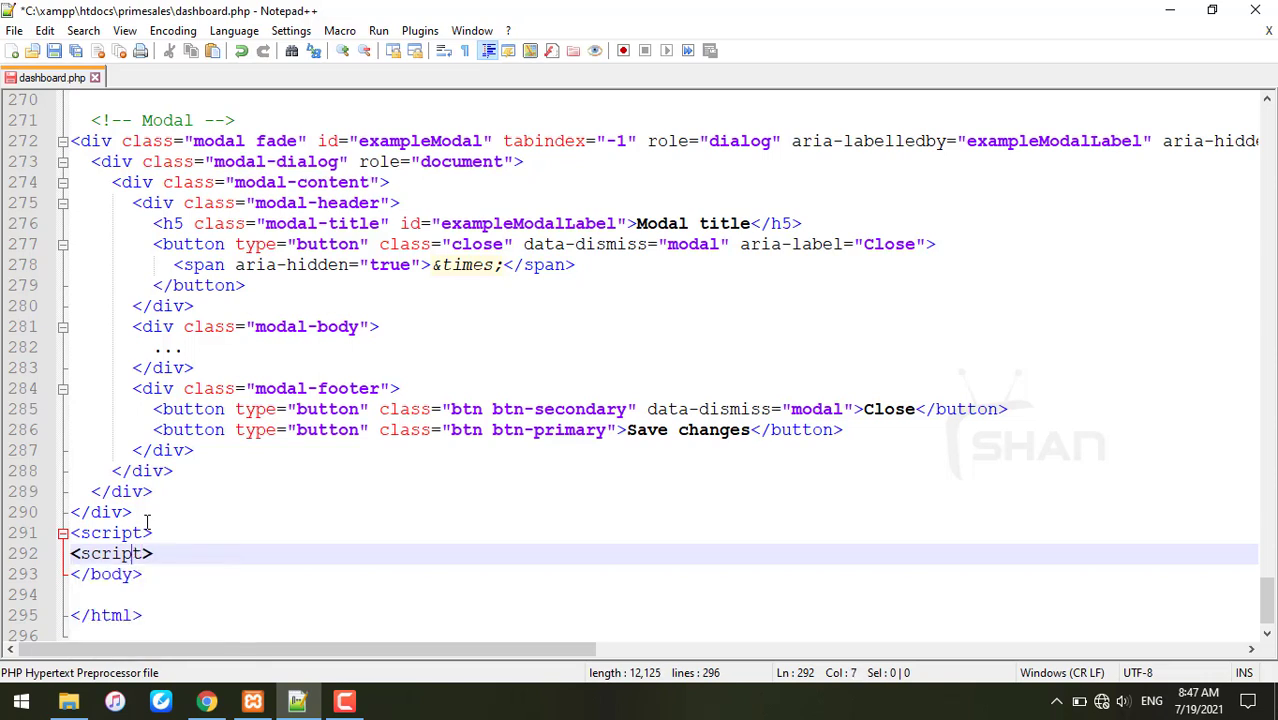
pyautogui.write('/')
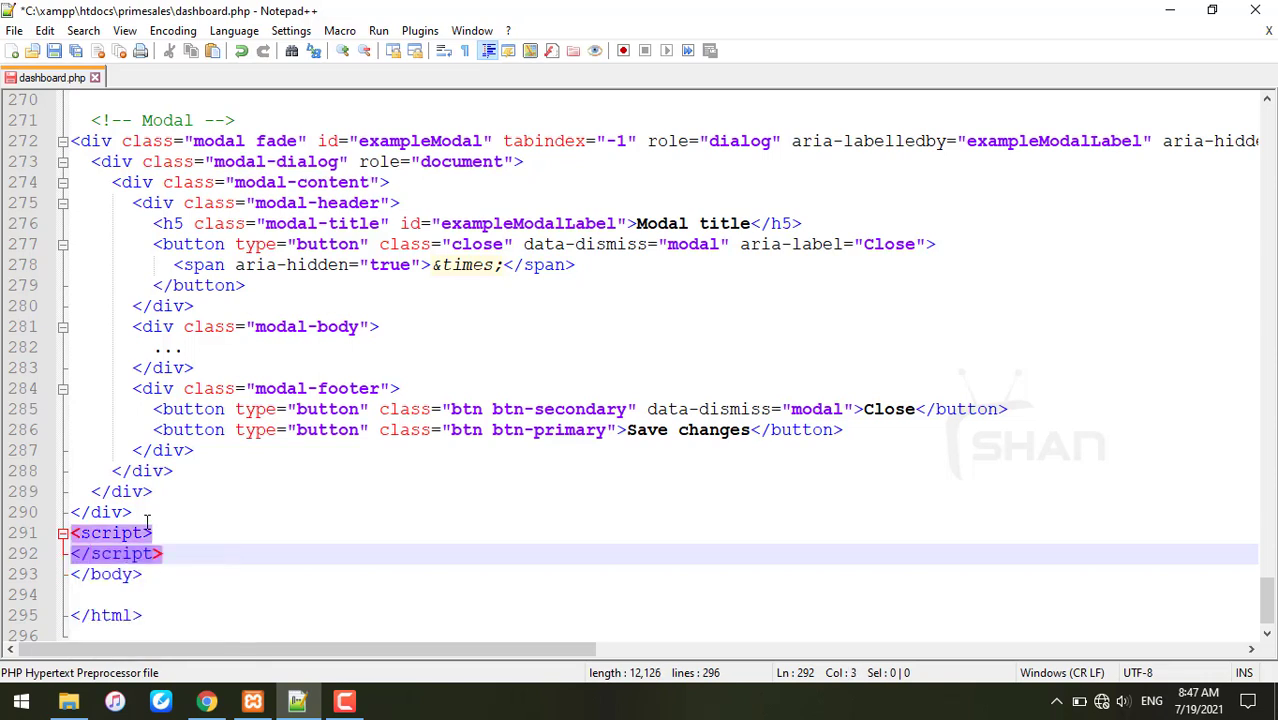
# Open a blank line inside the script block and fix the misspelled type attribute
pyautogui.click(188, 535)
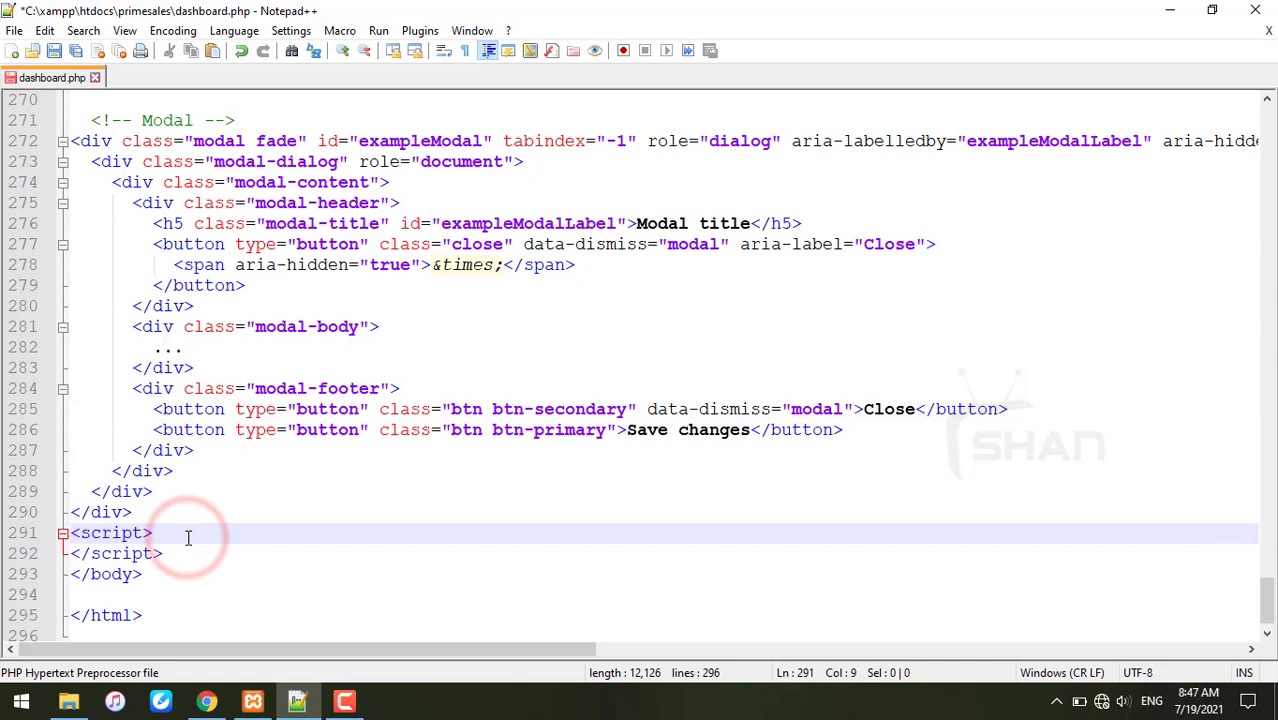
pyautogui.press('Return')
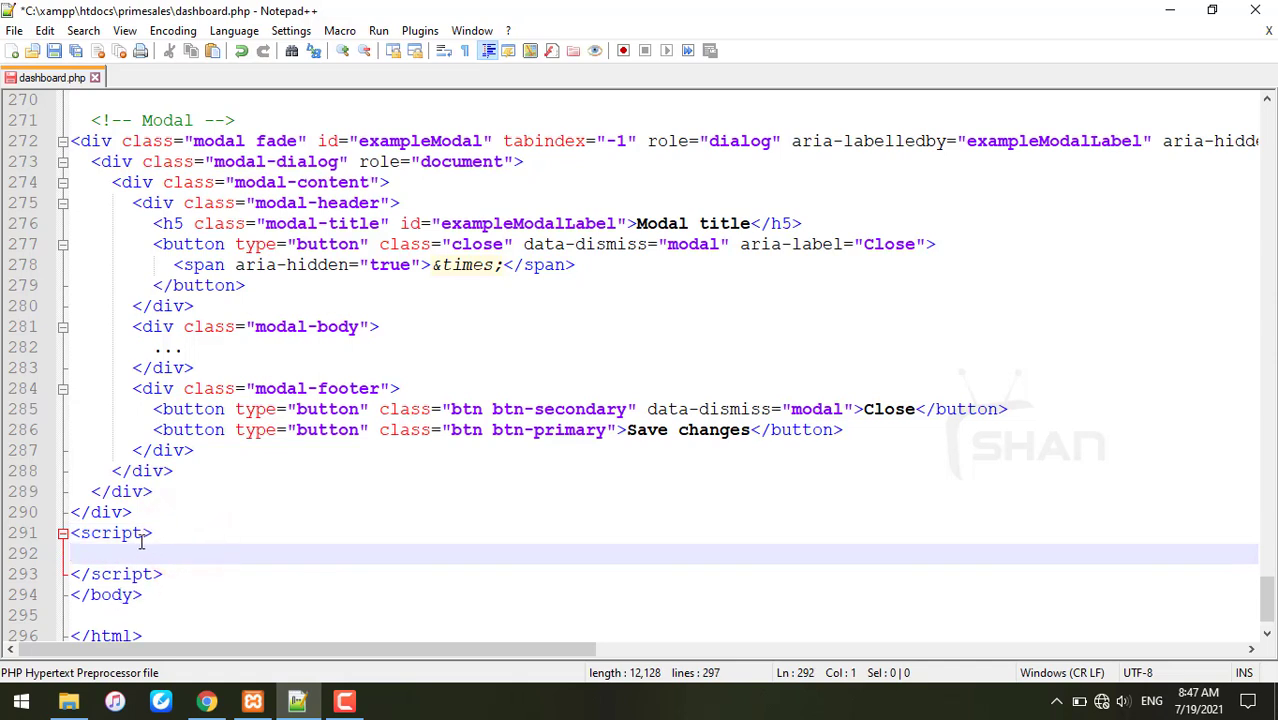
pyautogui.click(141, 533)
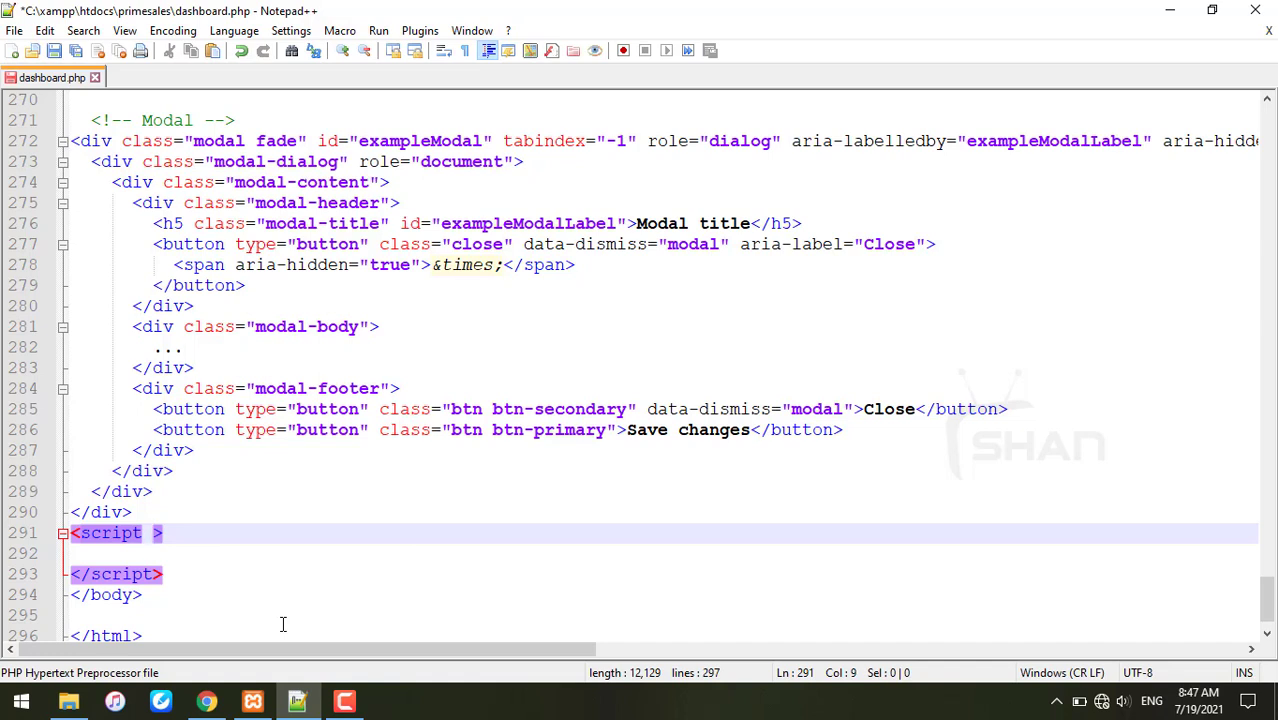
pyautogui.write('tye')
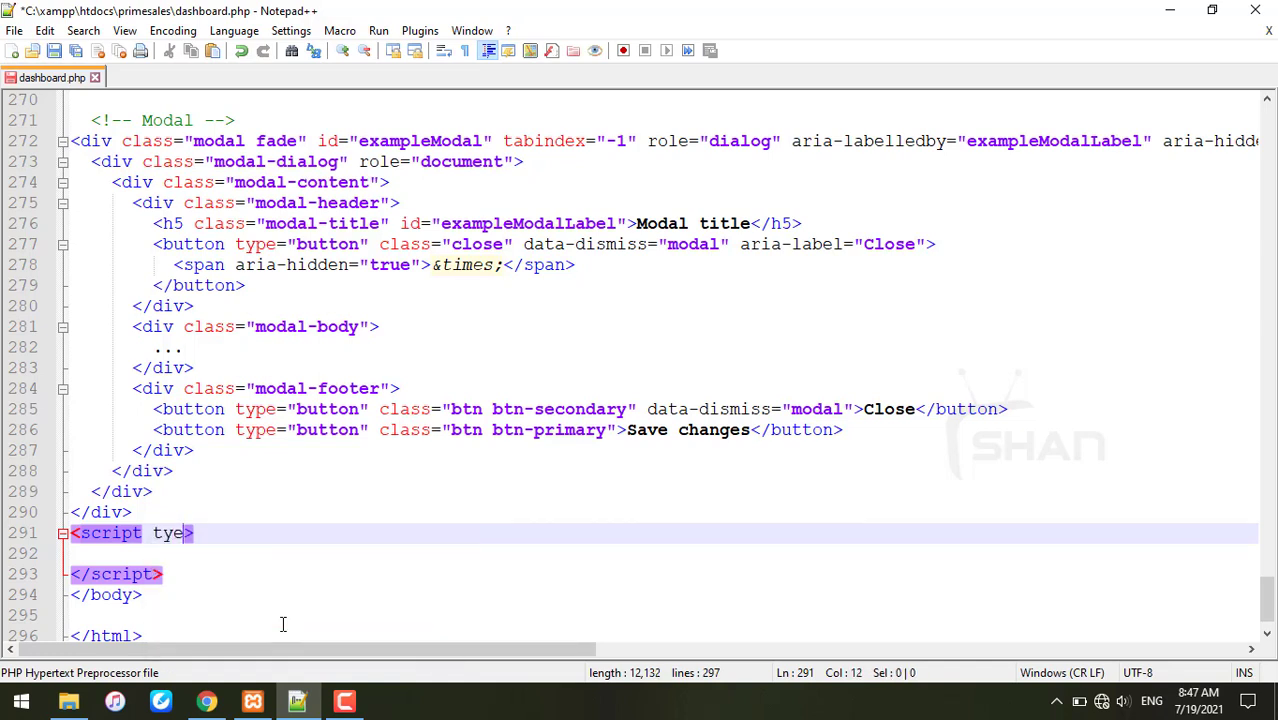
pyautogui.press('BackSpace')
pyautogui.write('pe=')
pyautogui.write('""')
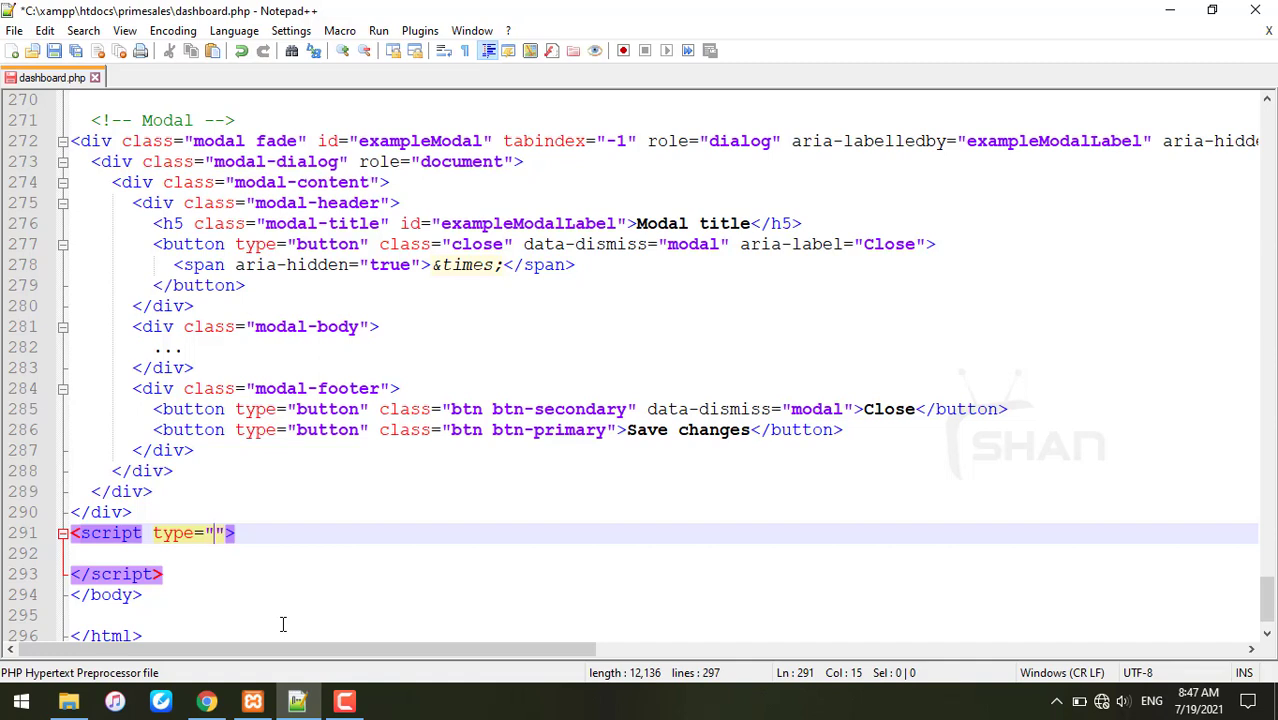
pyautogui.write('t')
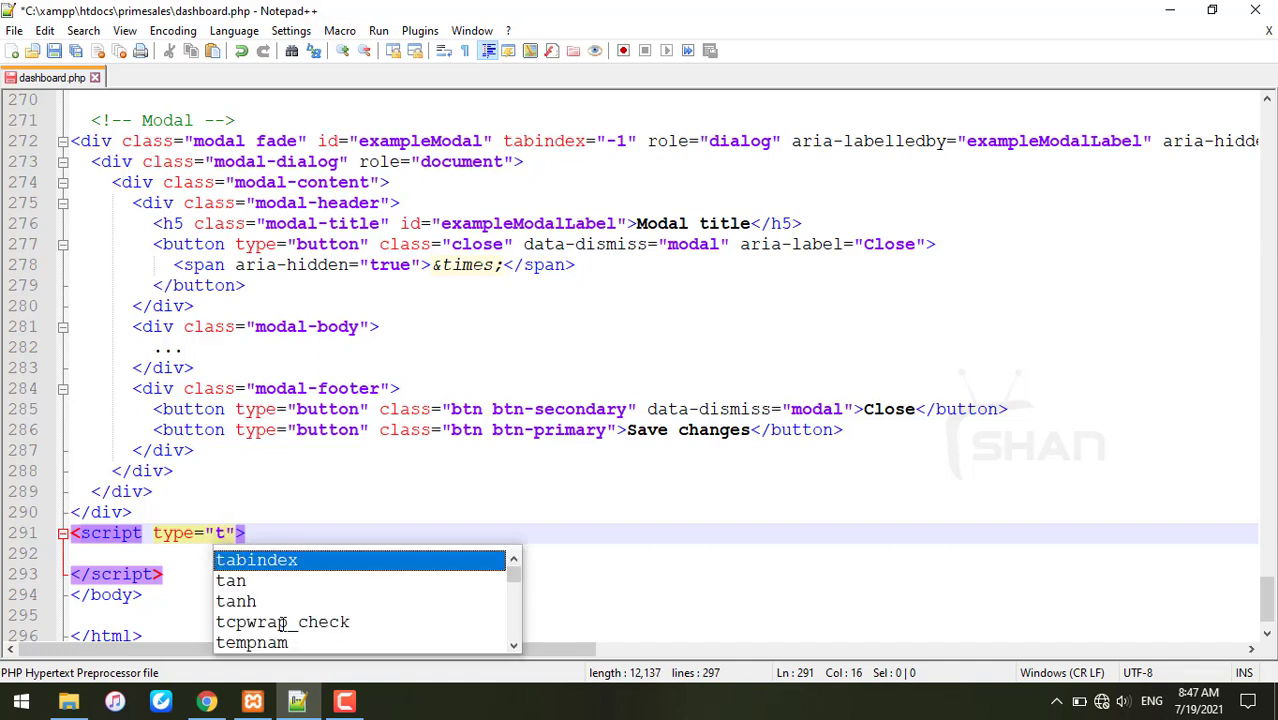
pyautogui.write('ext')
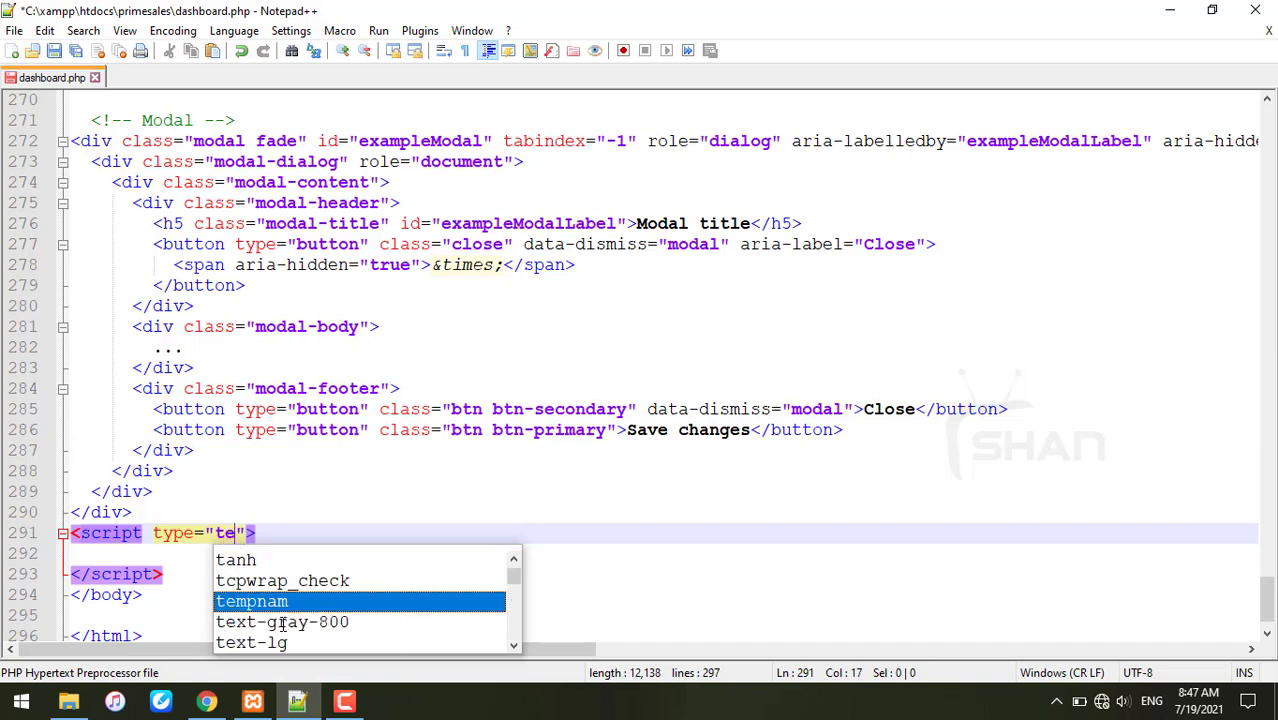
pyautogui.write('/')
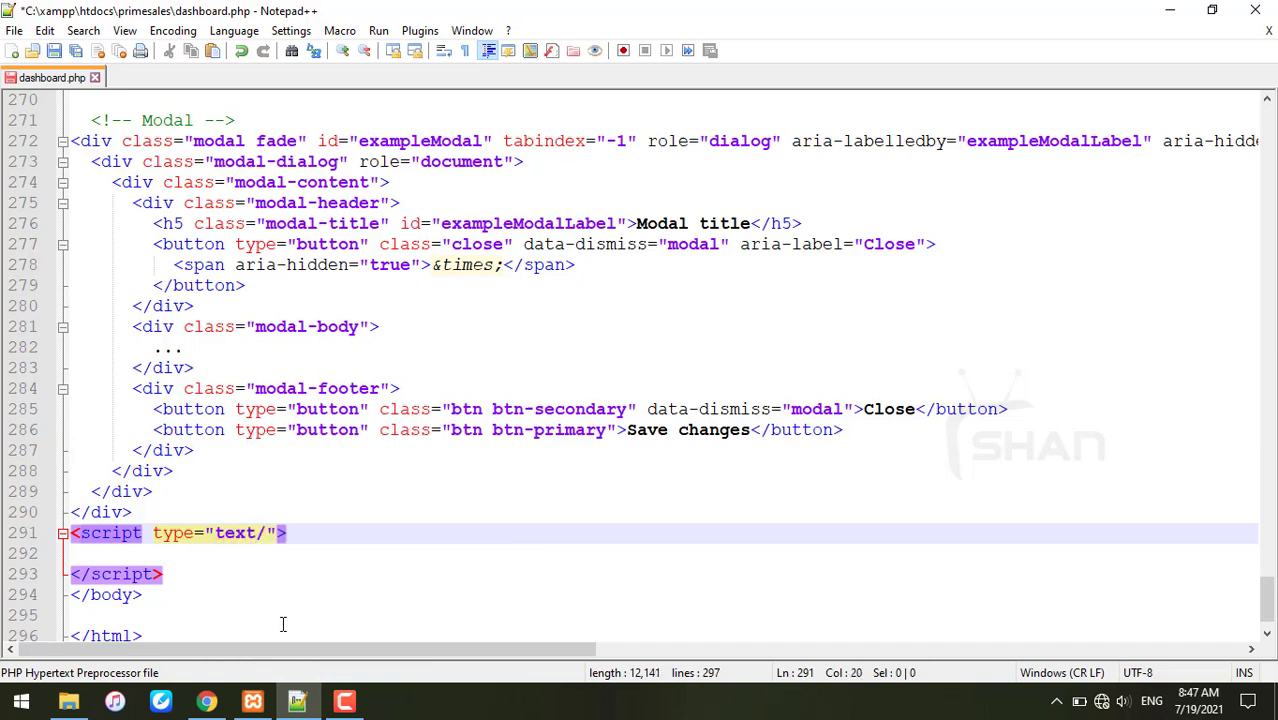
pyautogui.write('javas')
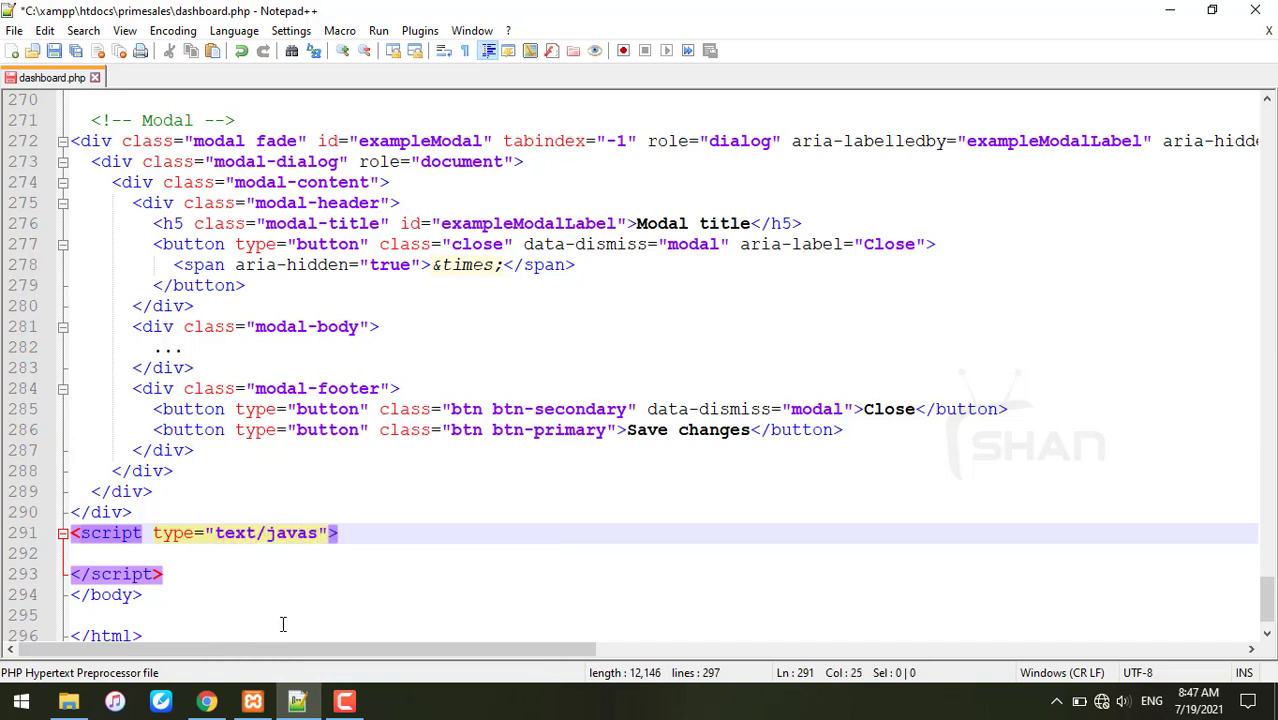
pyautogui.write('cript')
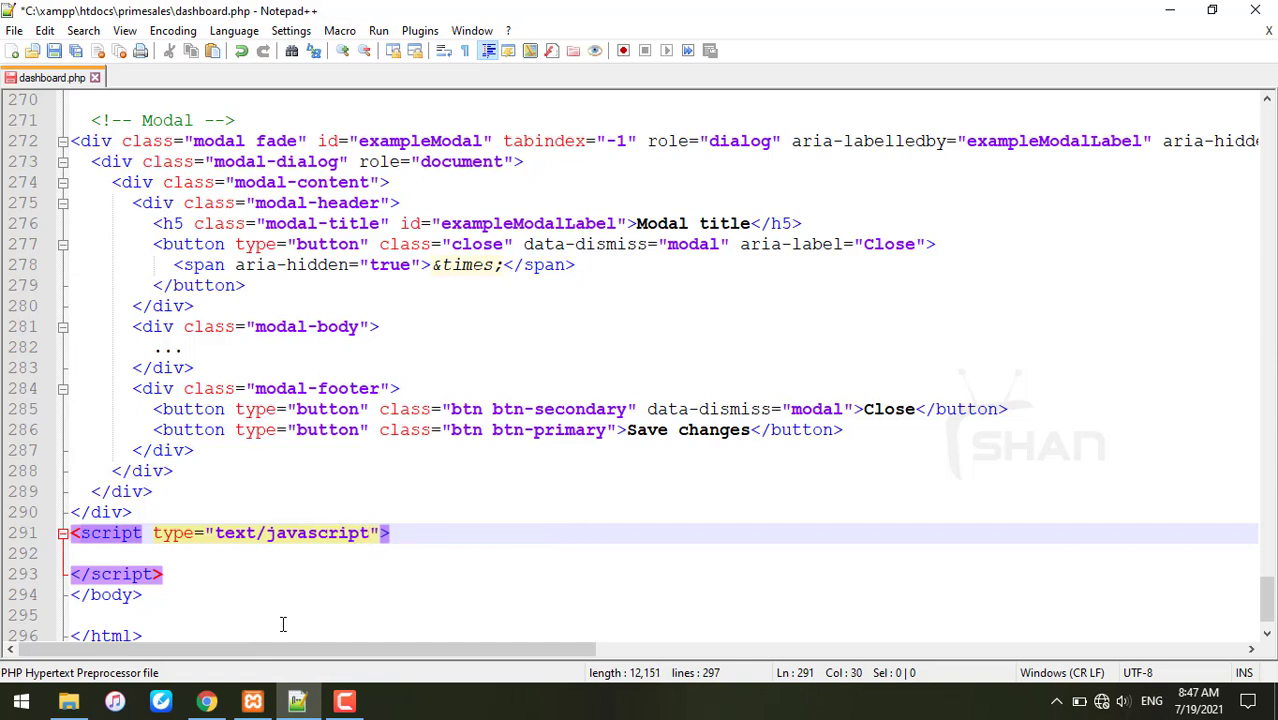
pyautogui.click(254, 553)
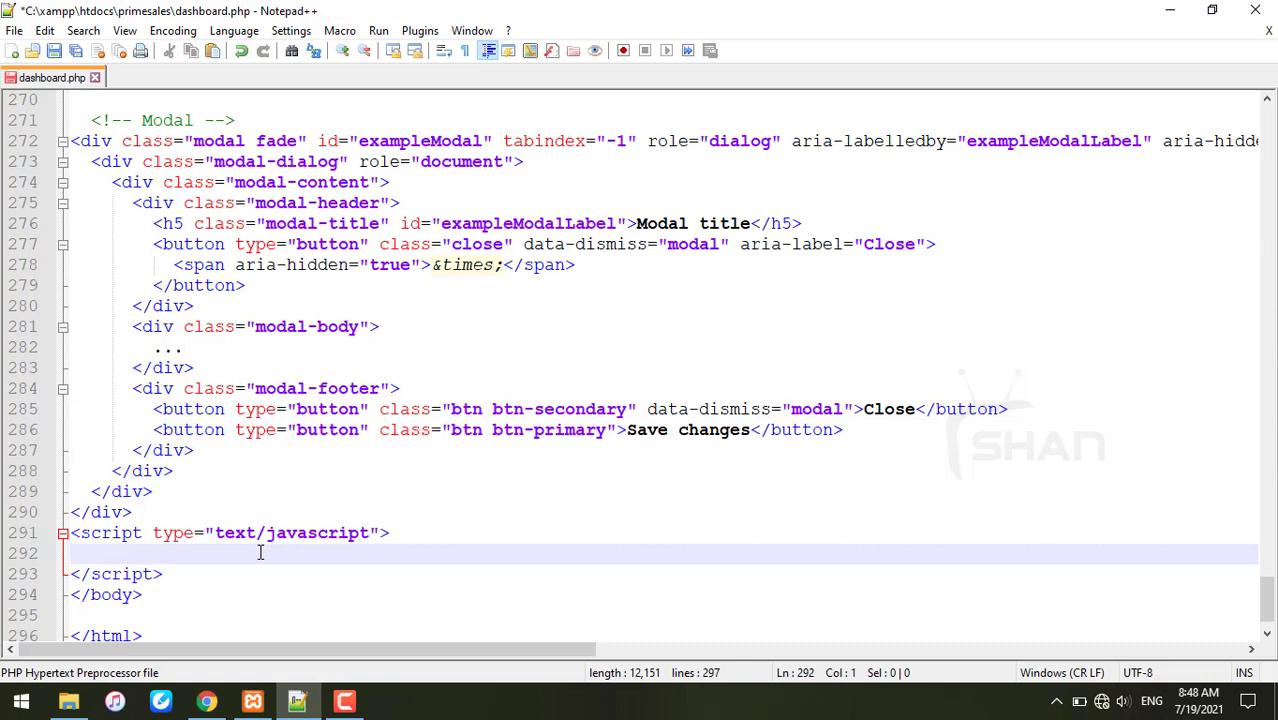
# Write the $().on(){ } skeleton on the blank script line, caret inside $()
pyautogui.doubleClick(228, 533)
pyautogui.click(213, 553)
pyautogui.write('$().')
pyautogui.write('on')
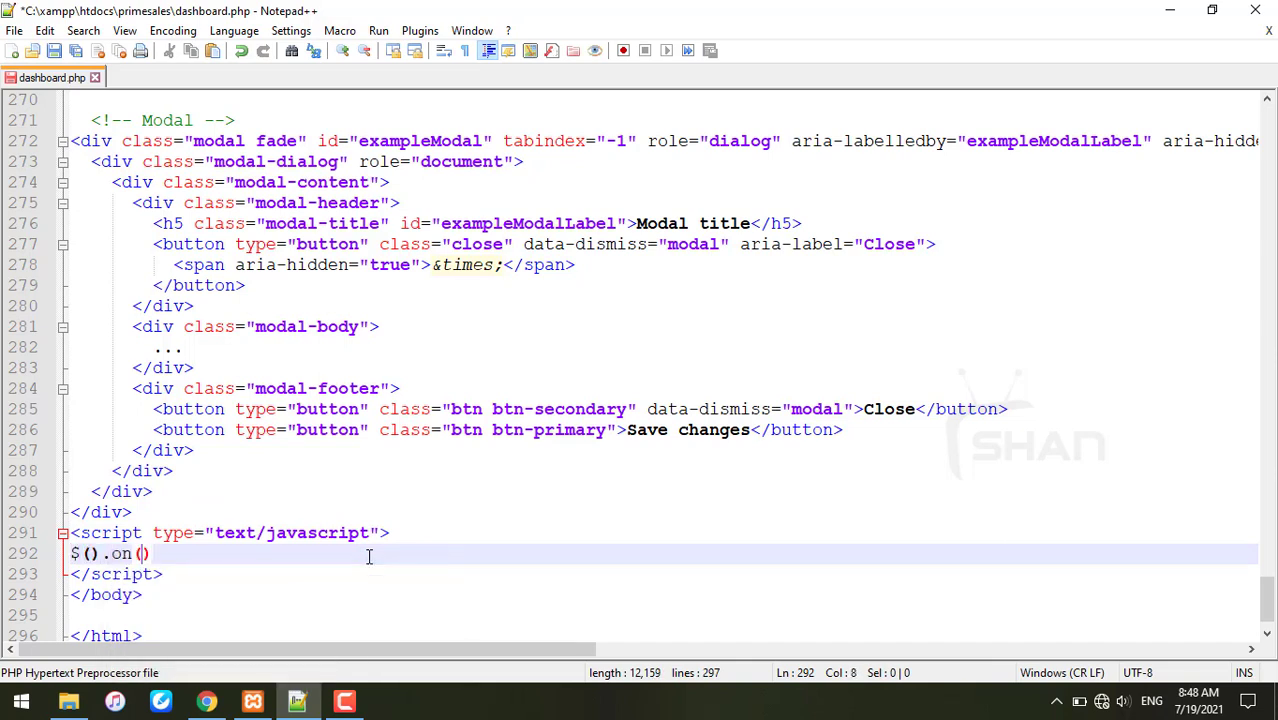
pyautogui.write('(){')
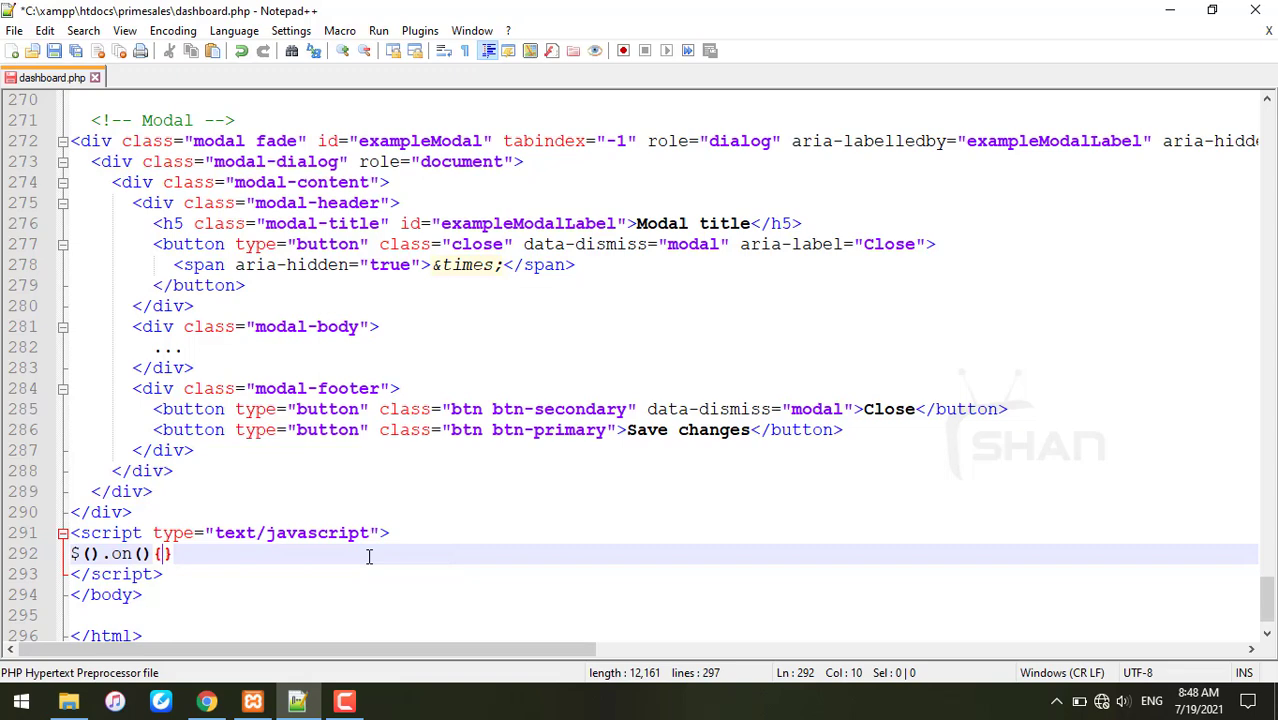
pyautogui.press('Return')
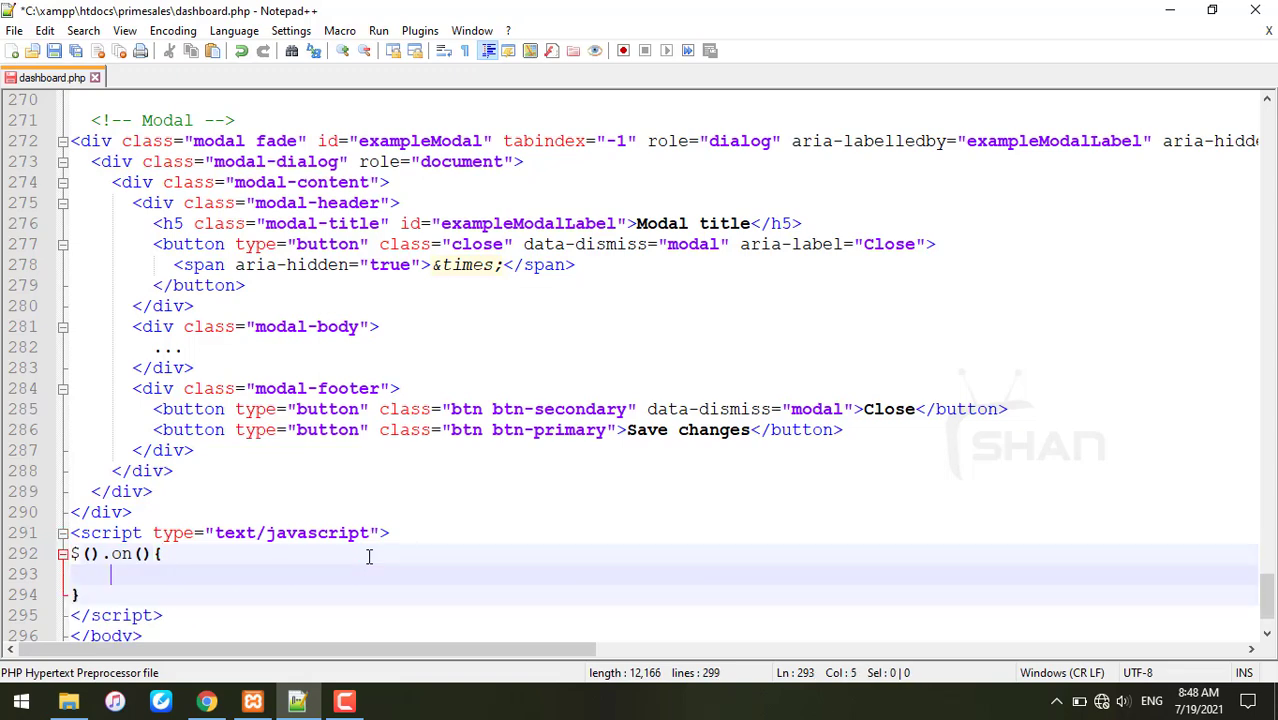
pyautogui.click(88, 553)
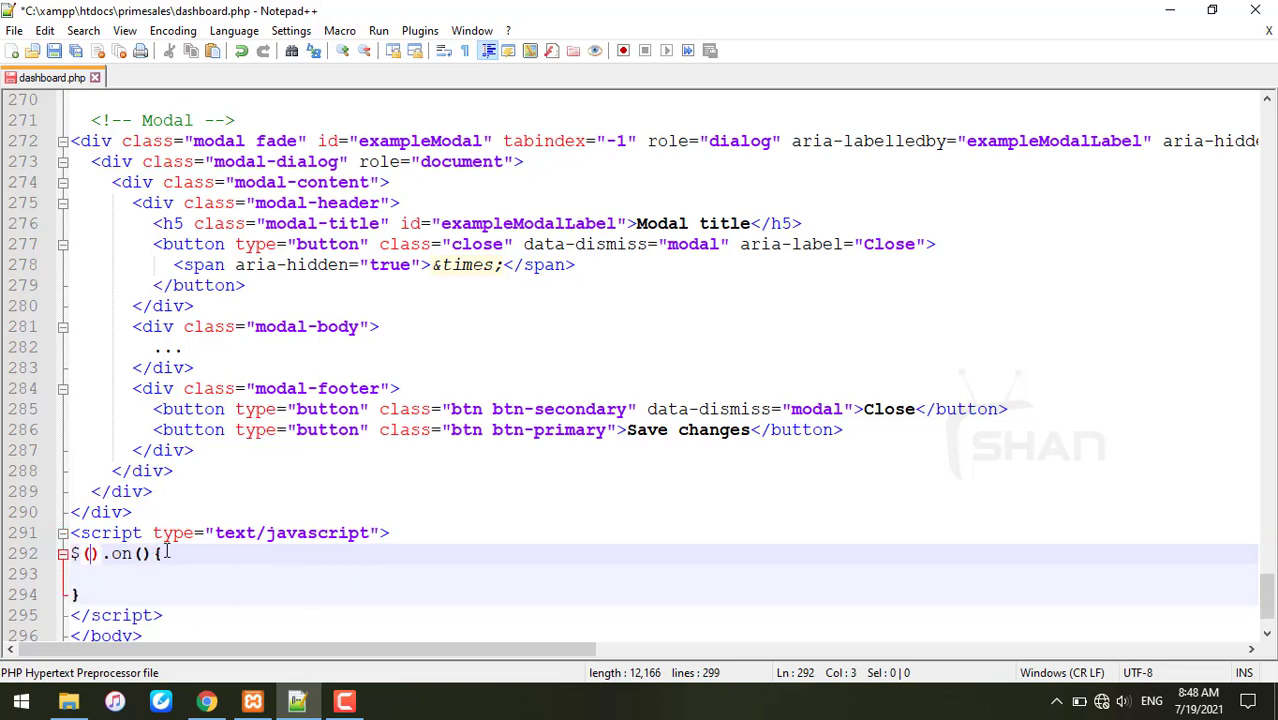
pyautogui.scroll(2, 580, 380)
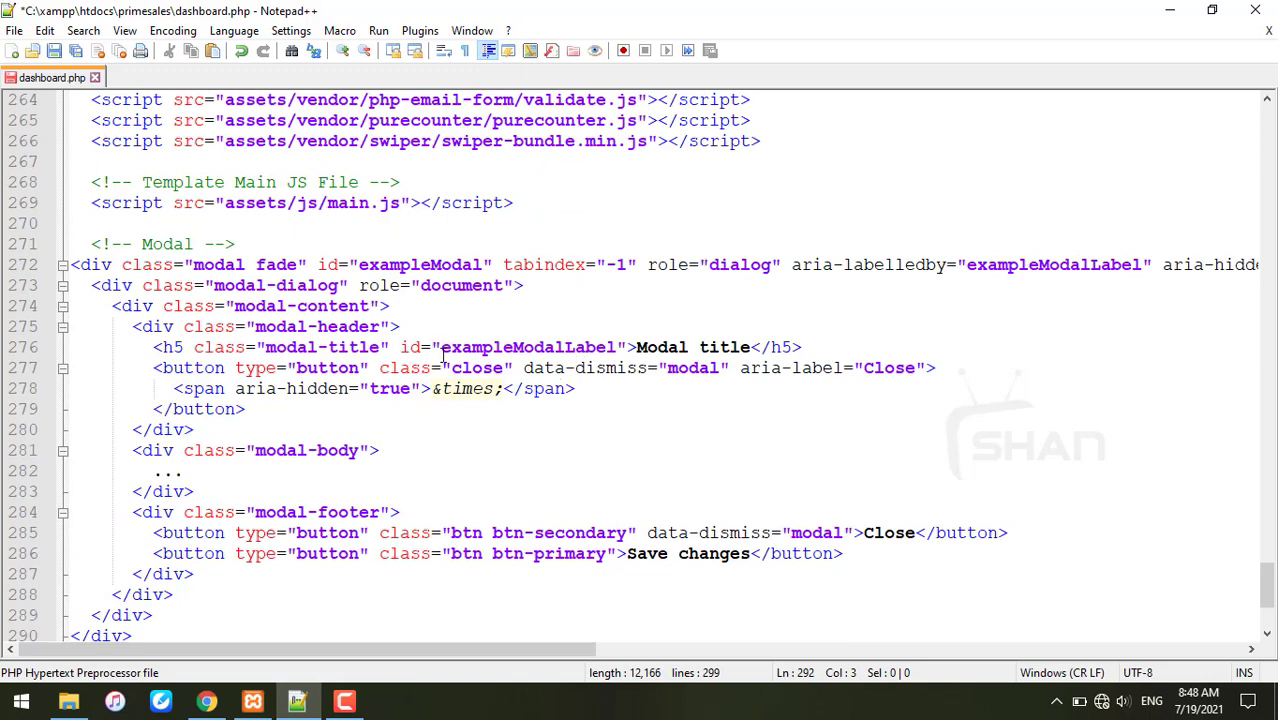
pyautogui.moveTo(441, 347); pyautogui.dragTo(619, 347)
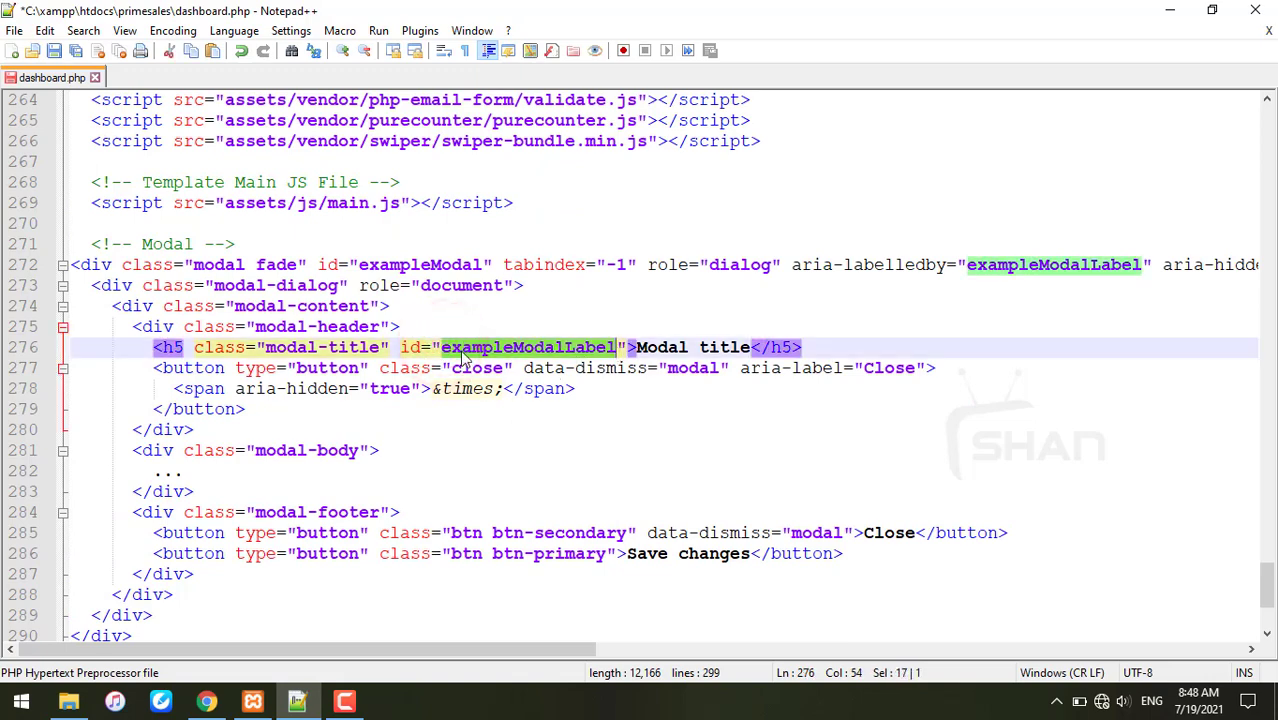
pyautogui.scroll(2, 453, 357)
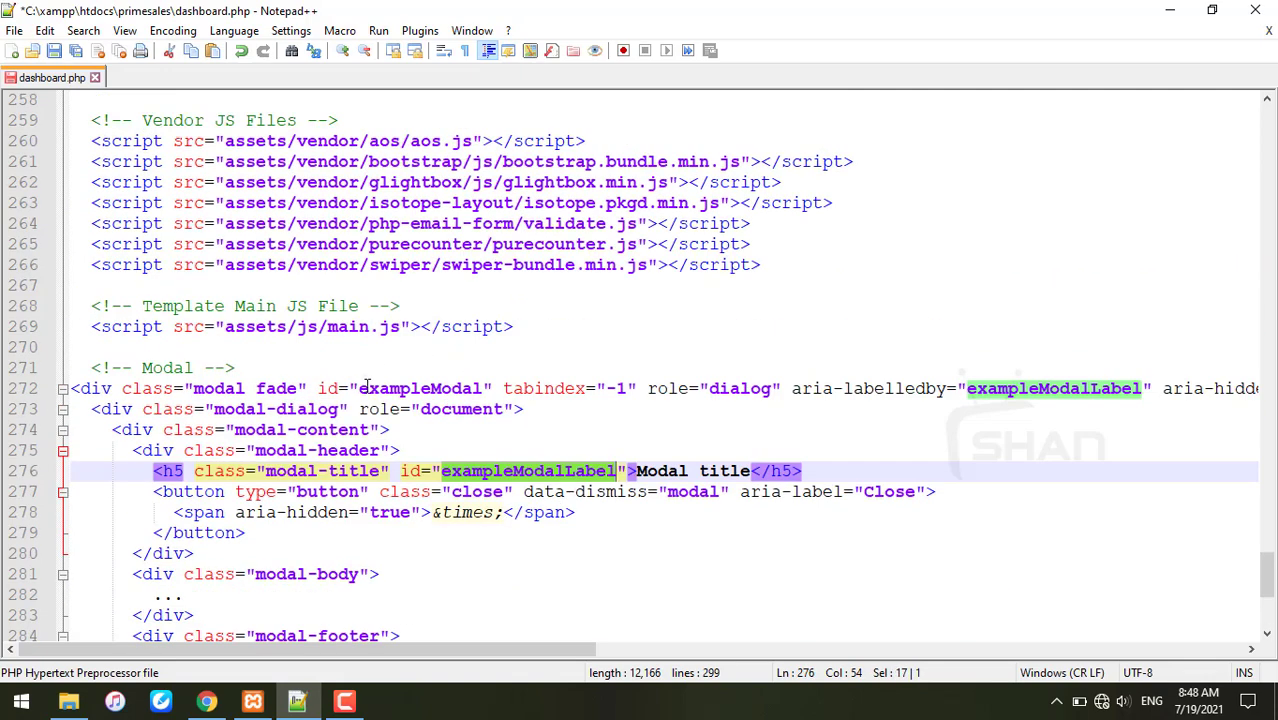
pyautogui.scroll(1, 348, 398)
pyautogui.scroll(2, 348, 398)
pyautogui.scroll(-2, 348, 398)
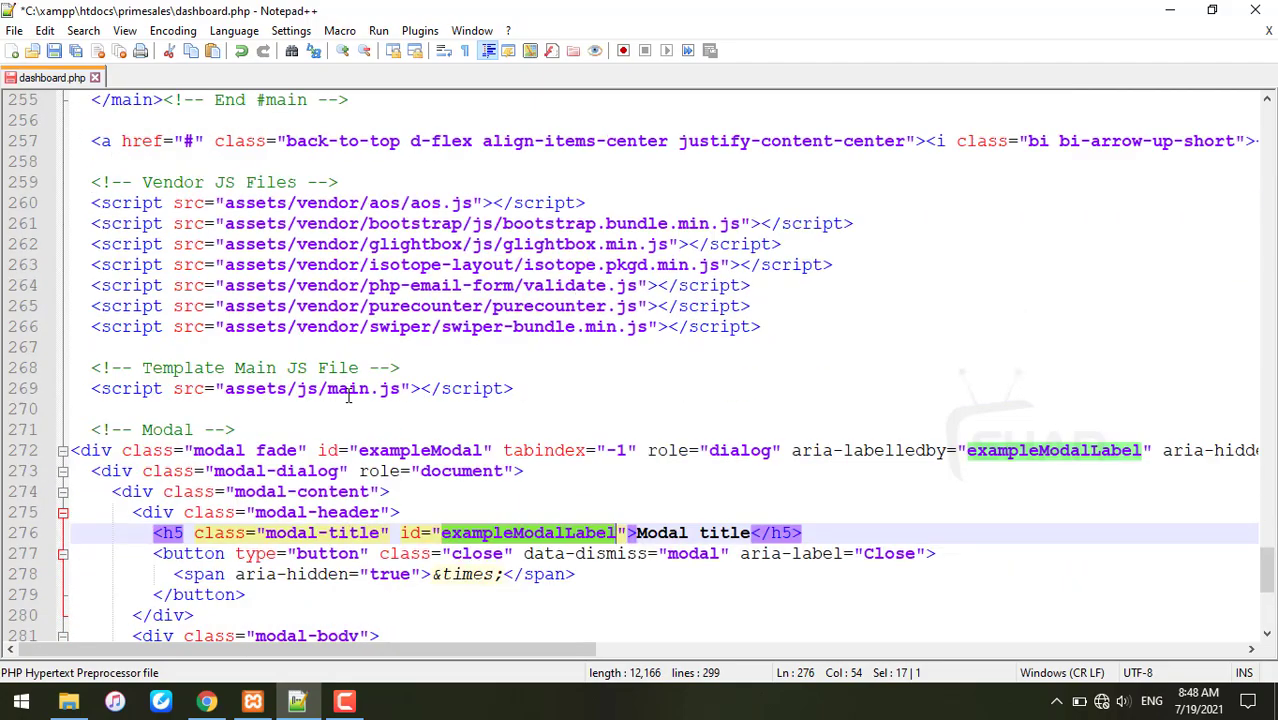
pyautogui.scroll(-2, 350, 420)
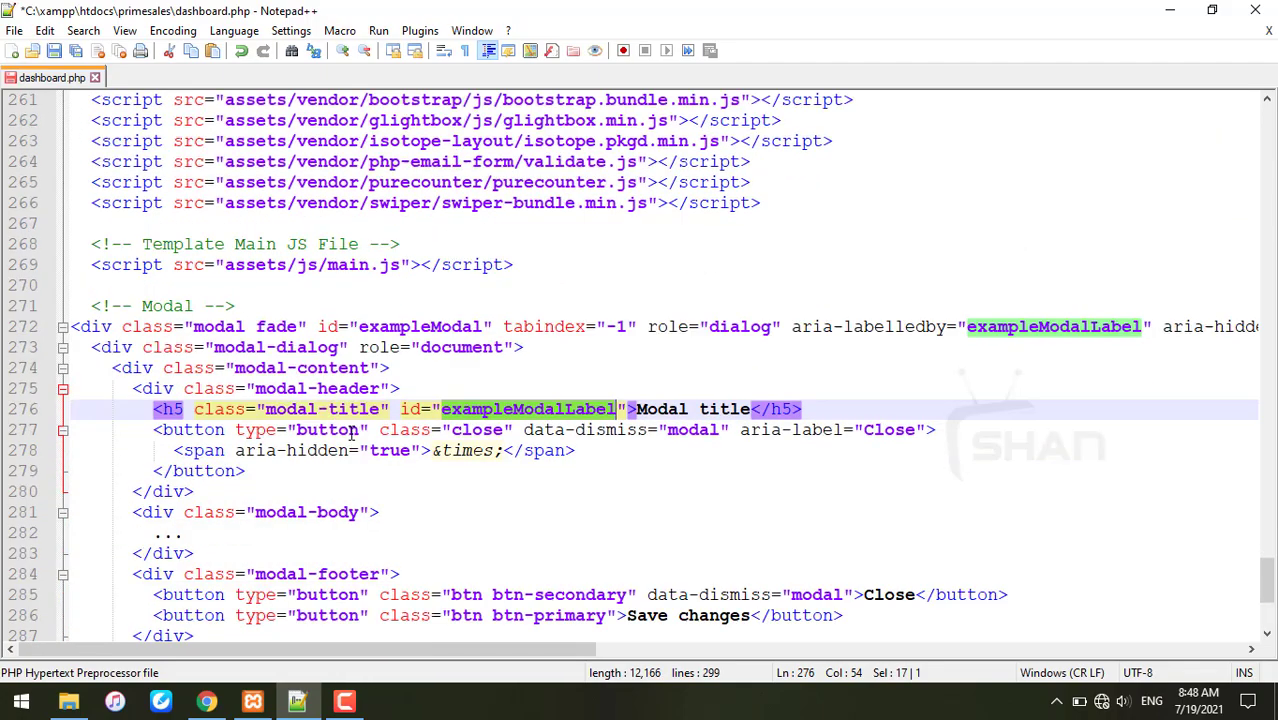
pyautogui.scroll(4, 350, 430)
pyautogui.scroll(3, 352, 430)
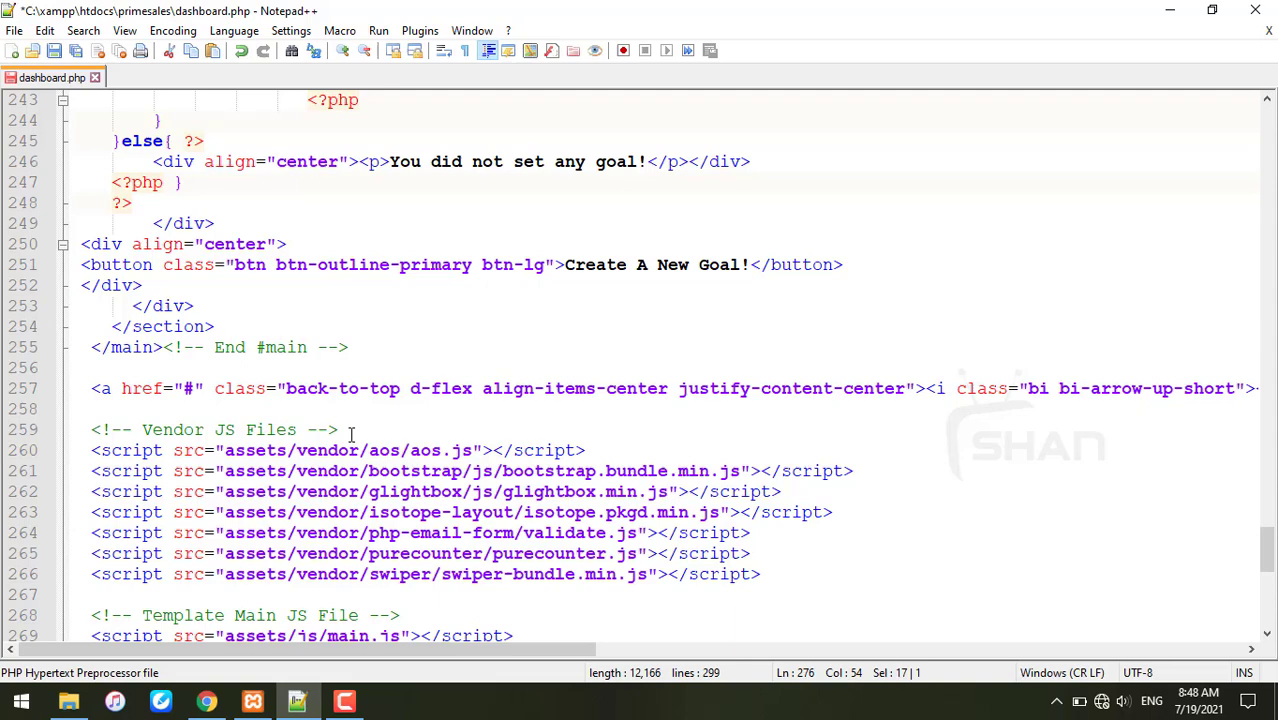
# Insert id="btn" after btn-lg" in line 251's button tag, then select btn
pyautogui.tripleClick(400, 328)
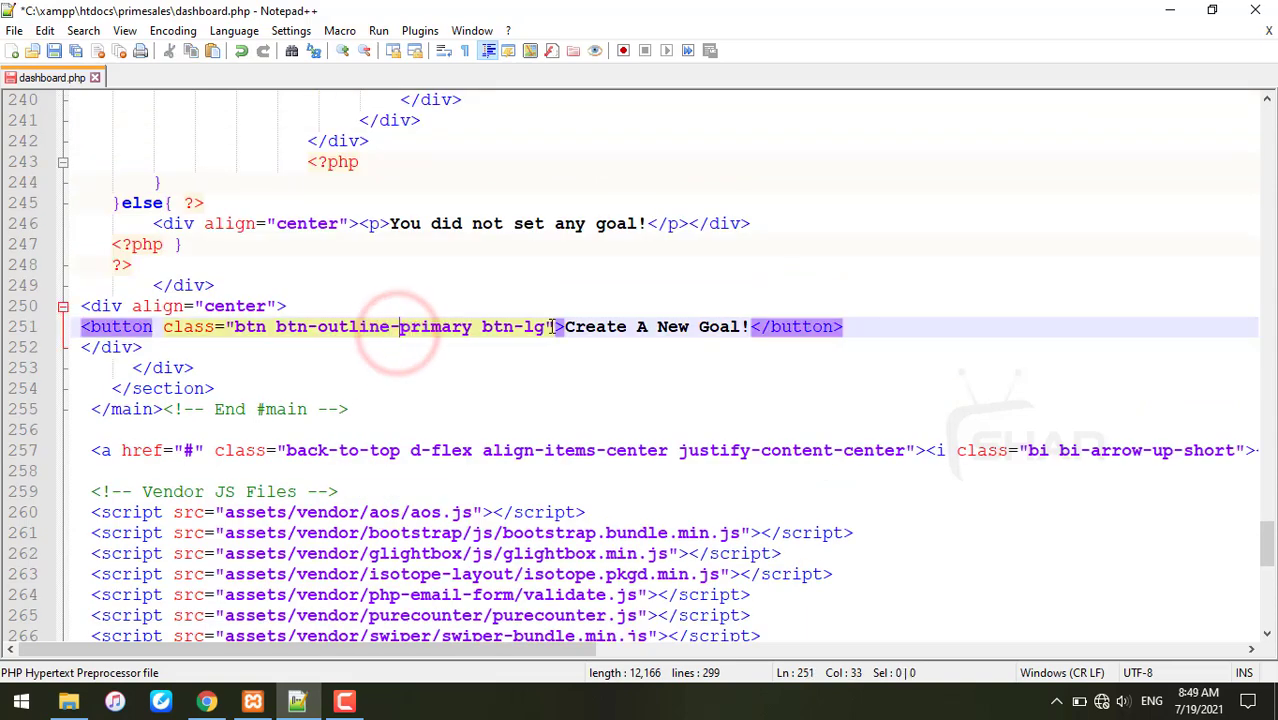
pyautogui.scroll(-2, 400, 328)
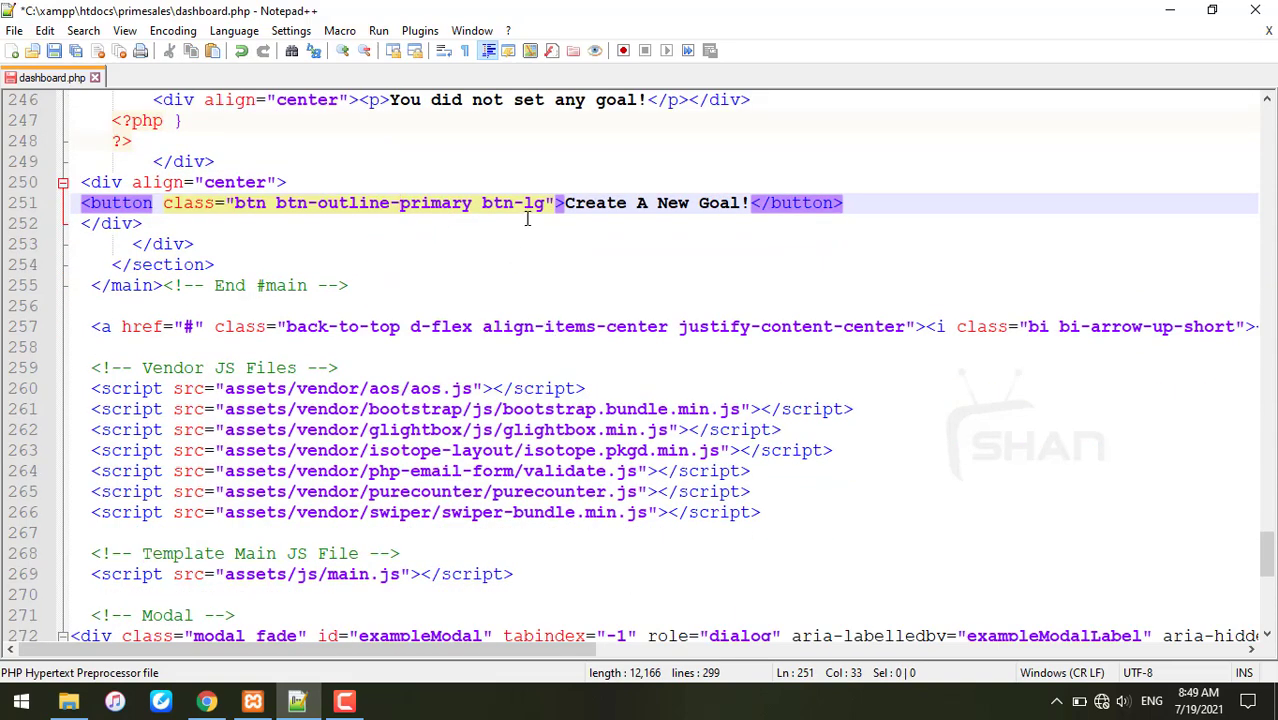
pyautogui.click(556, 204)
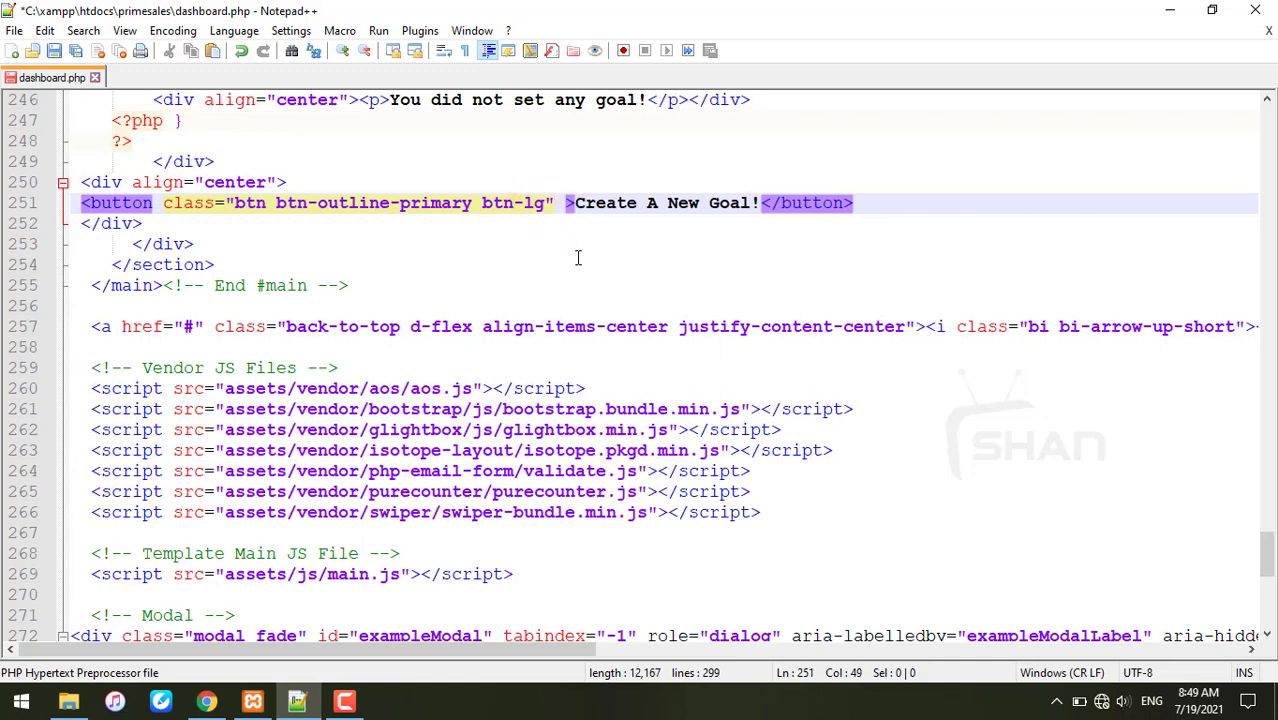
pyautogui.write('id=')
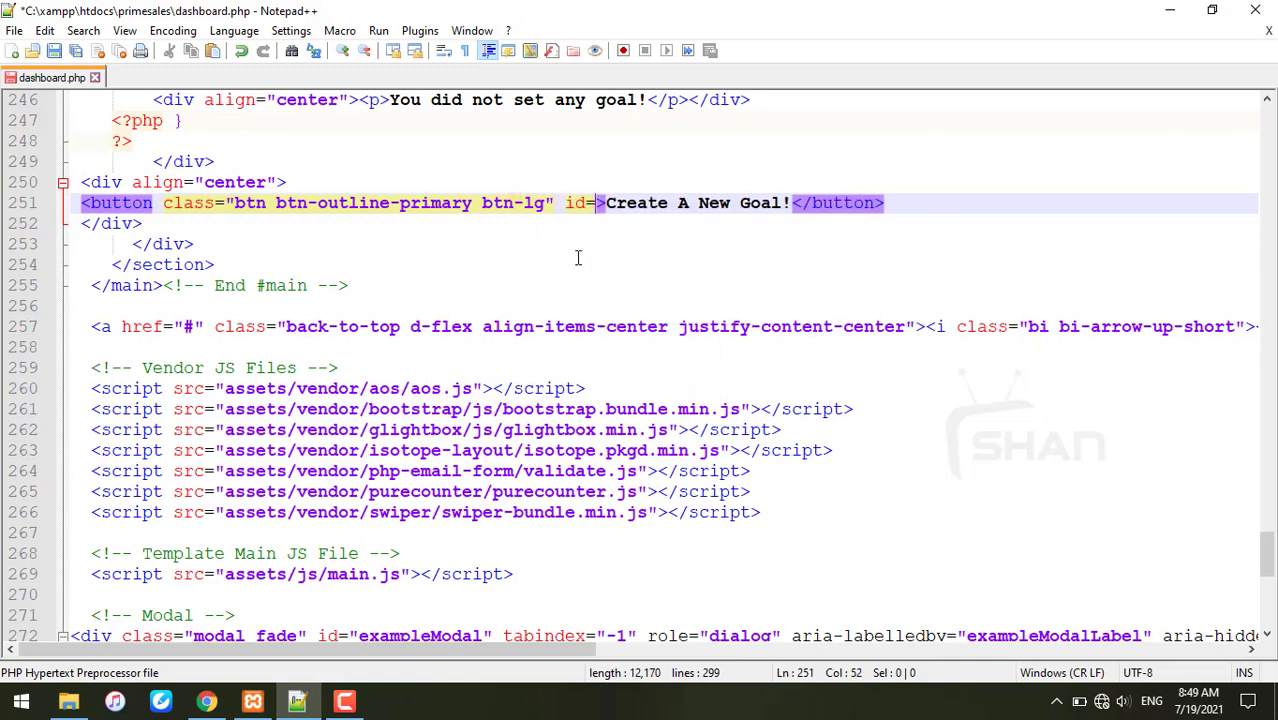
pyautogui.write('"')
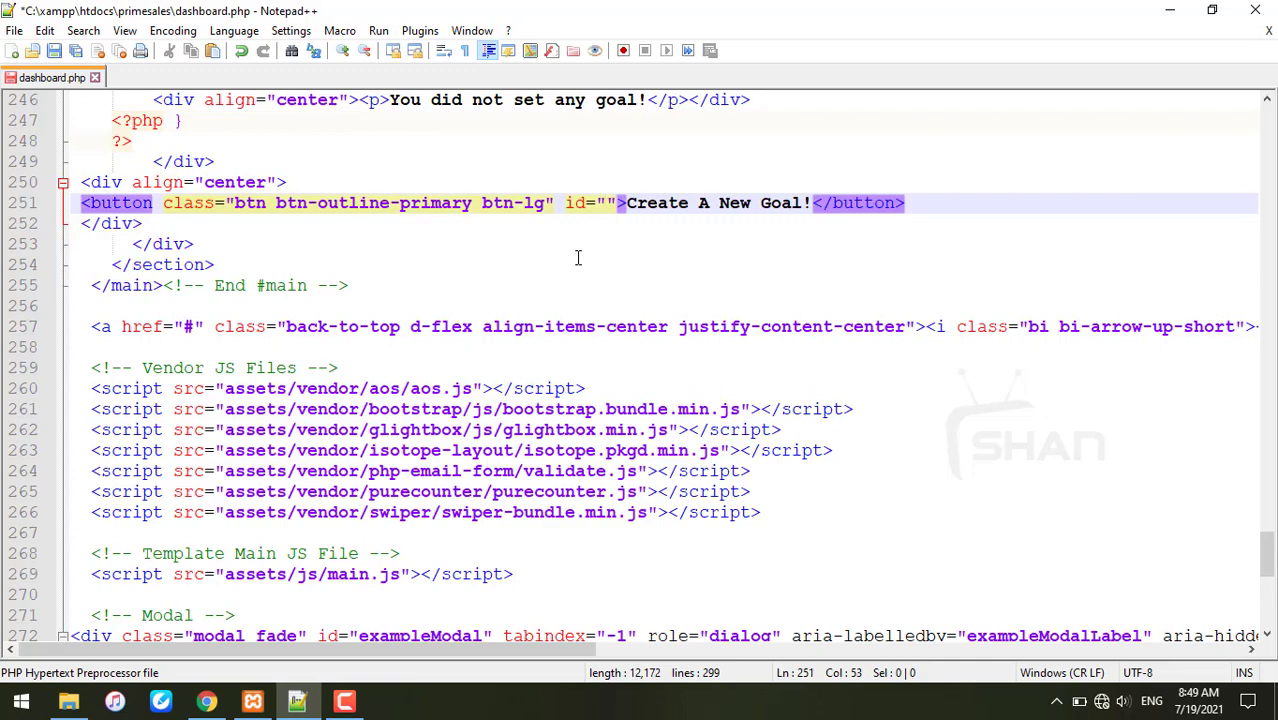
pyautogui.write('btn')
pyautogui.click(618, 203)
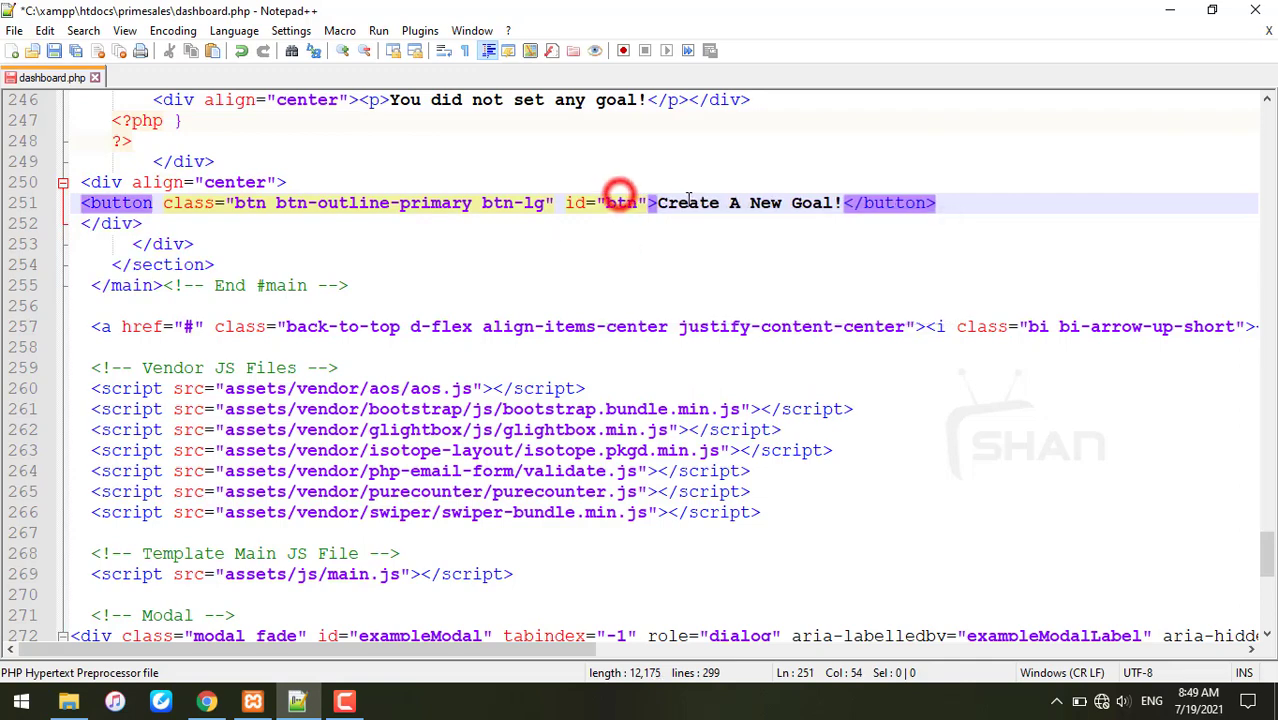
pyautogui.click(608, 203)
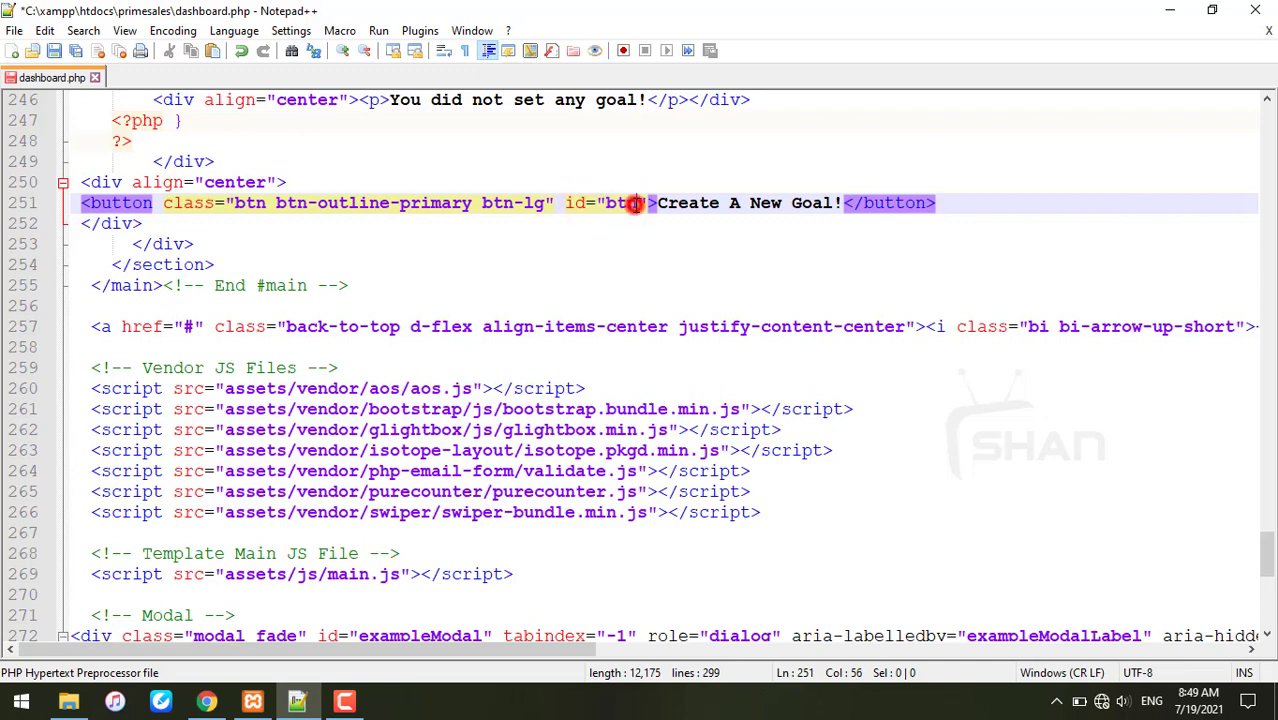
pyautogui.moveTo(640, 203); pyautogui.dragTo(606, 203)
pyautogui.scroll(-2, 605, 291)
pyautogui.scroll(-1, 475, 430)
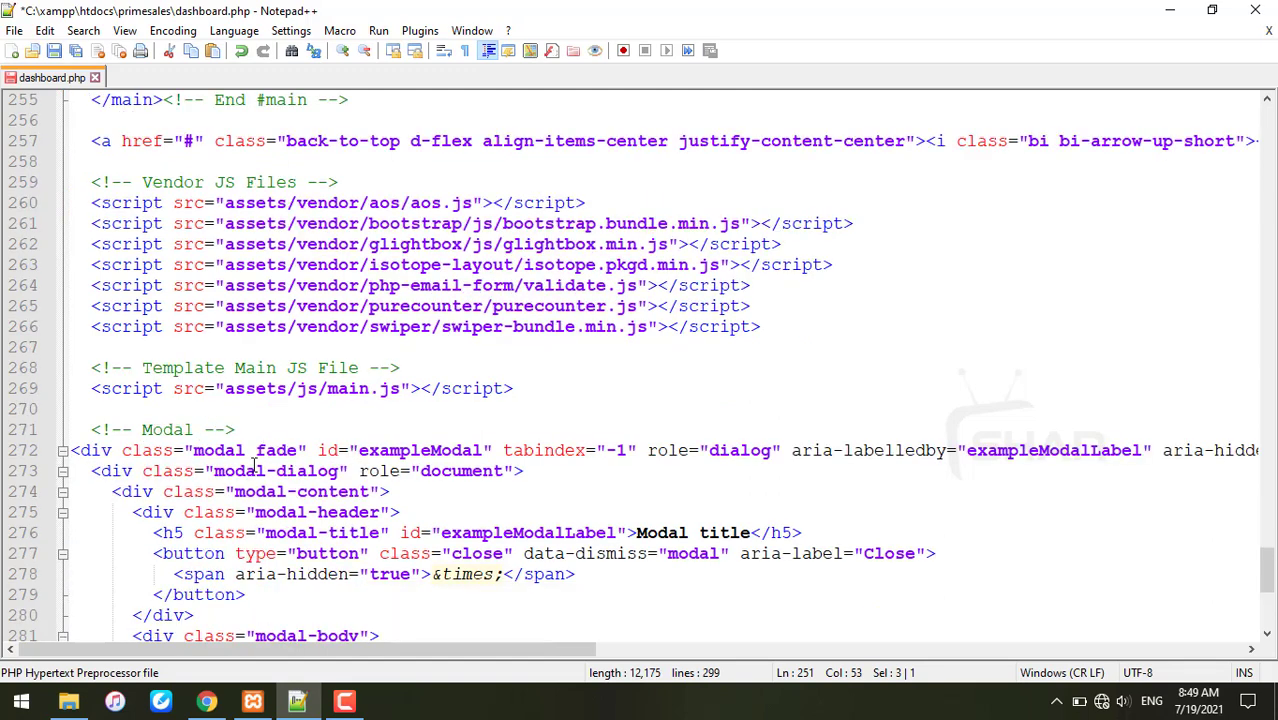
# Replace exampleModal on line 272 with goalmodal, correcting typos along the way
pyautogui.doubleClick(420, 450)
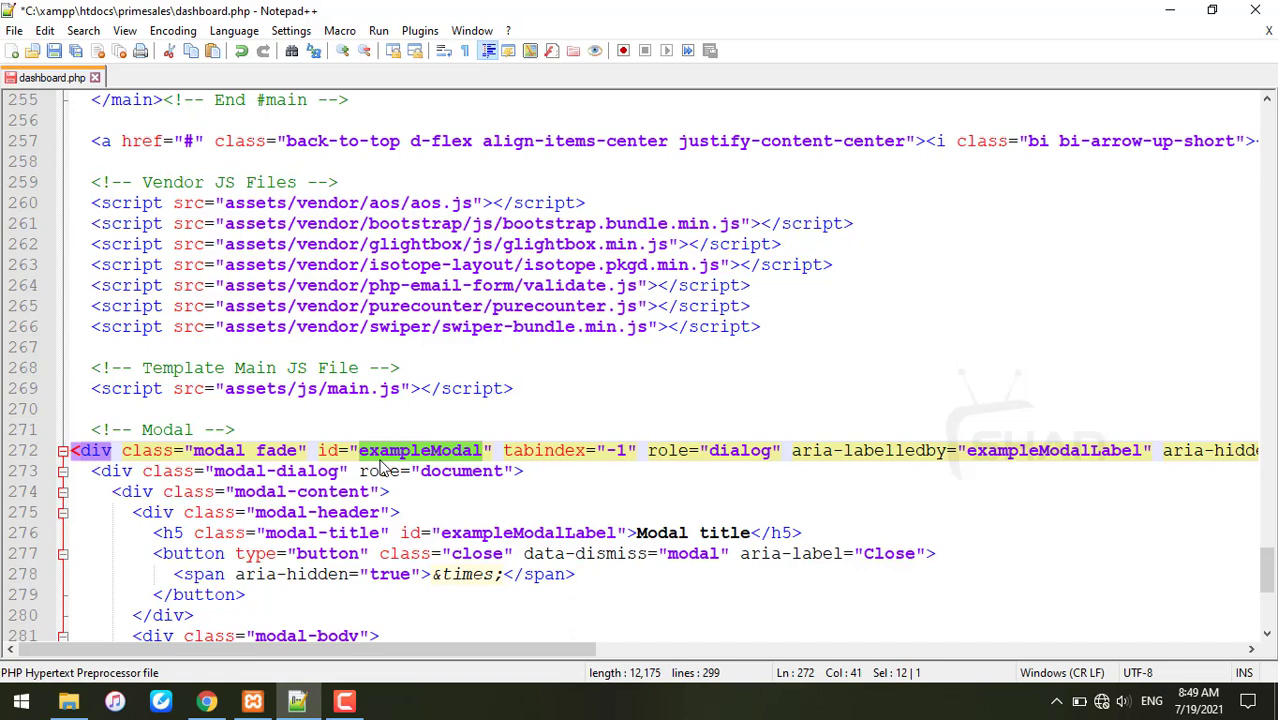
pyautogui.write('sd')
pyautogui.press('Escape')
pyautogui.press('BackSpace')
pyautogui.press('BackSpace')
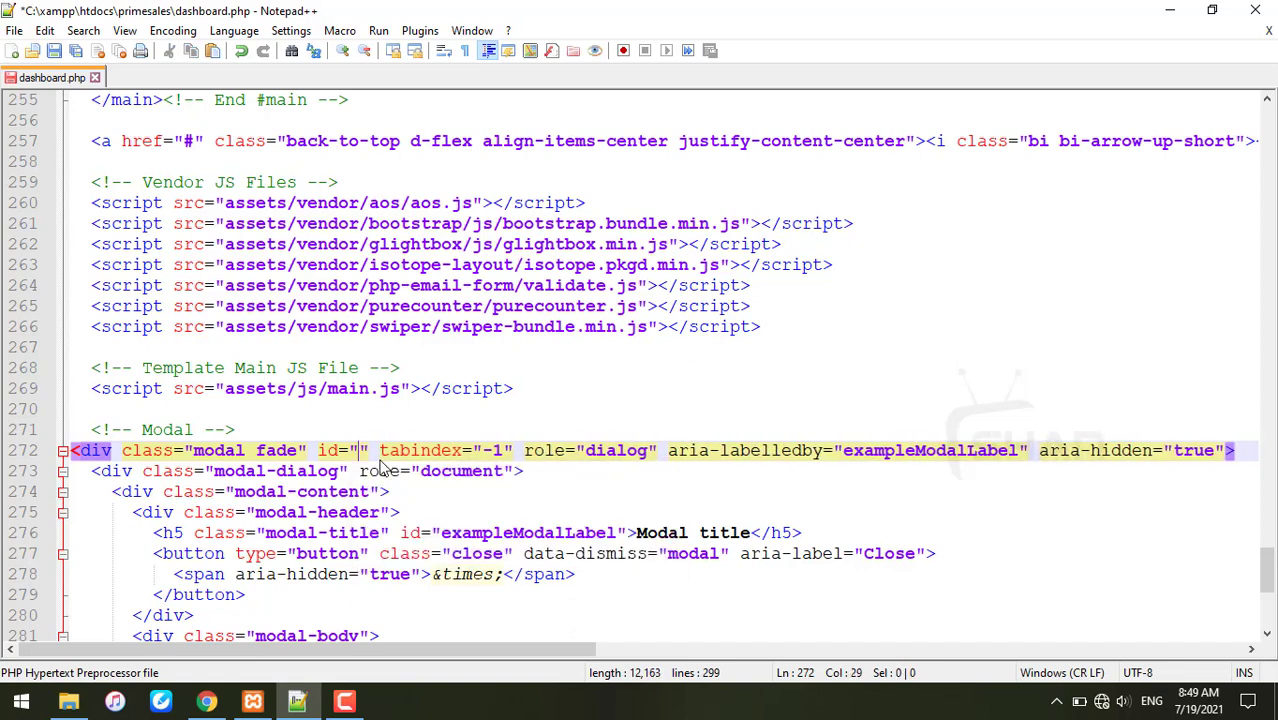
pyautogui.write('goalm')
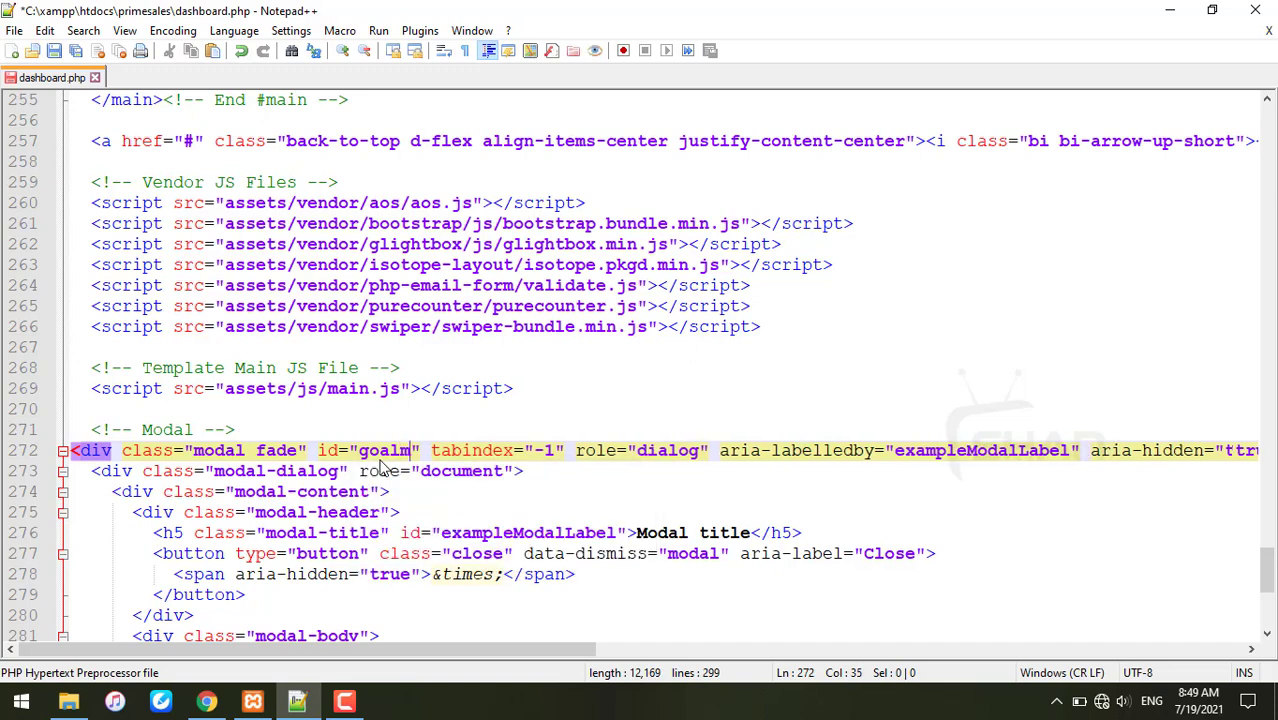
pyautogui.write('odal')
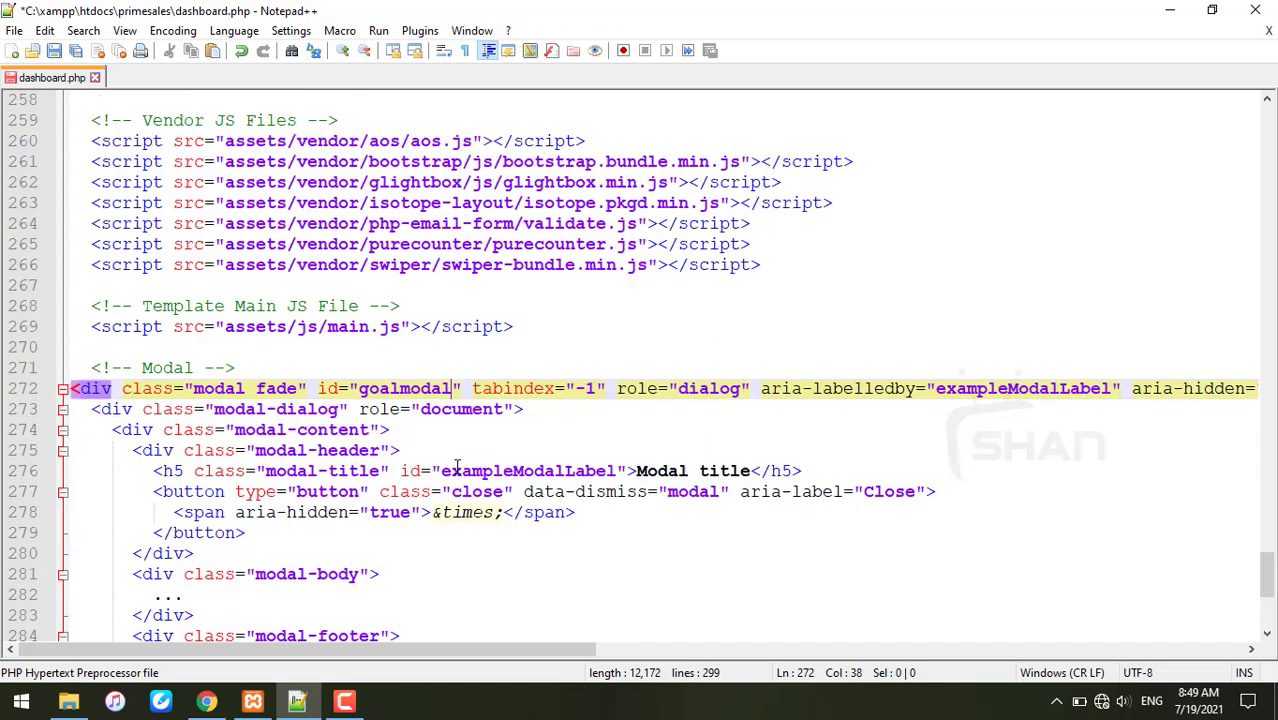
pyautogui.scroll(-7, 383, 469)
# Fill in $('#btn').on('click', function(){ on line 292 using autocomplete
pyautogui.click(93, 471)
pyautogui.write("'').on(){")
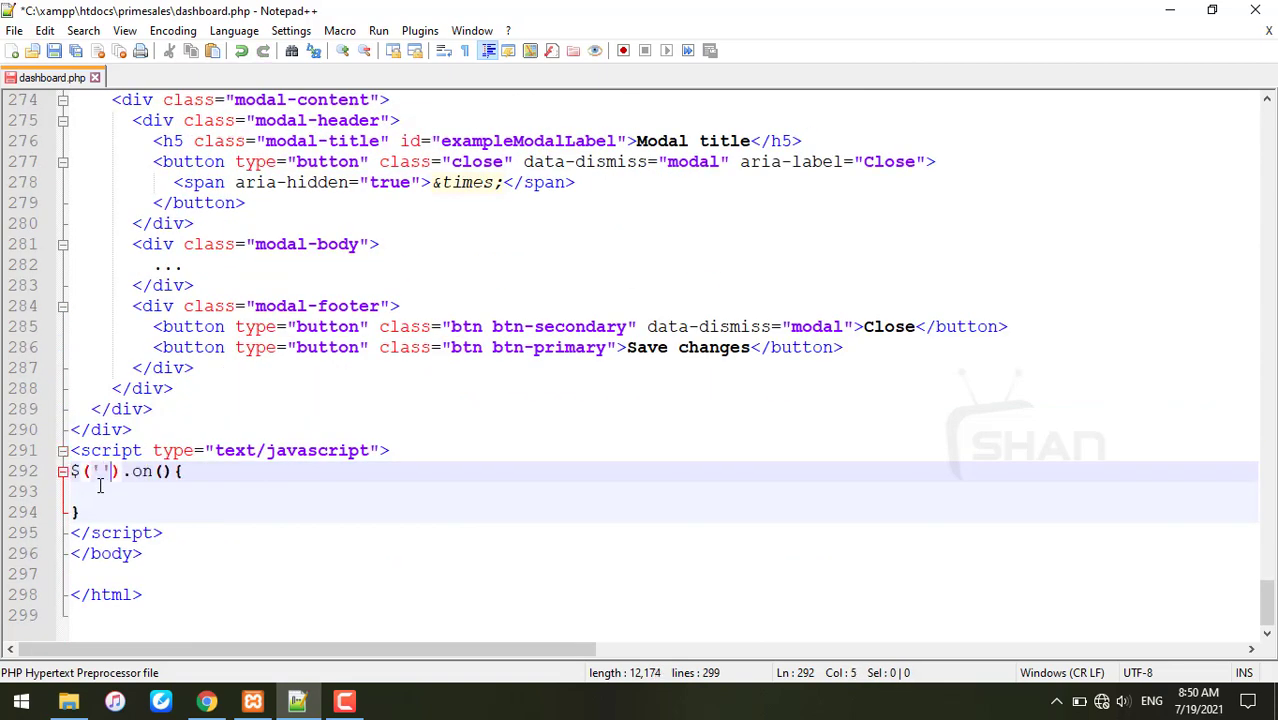
pyautogui.press('Left')
pyautogui.write('#')
pyautogui.write('btn')
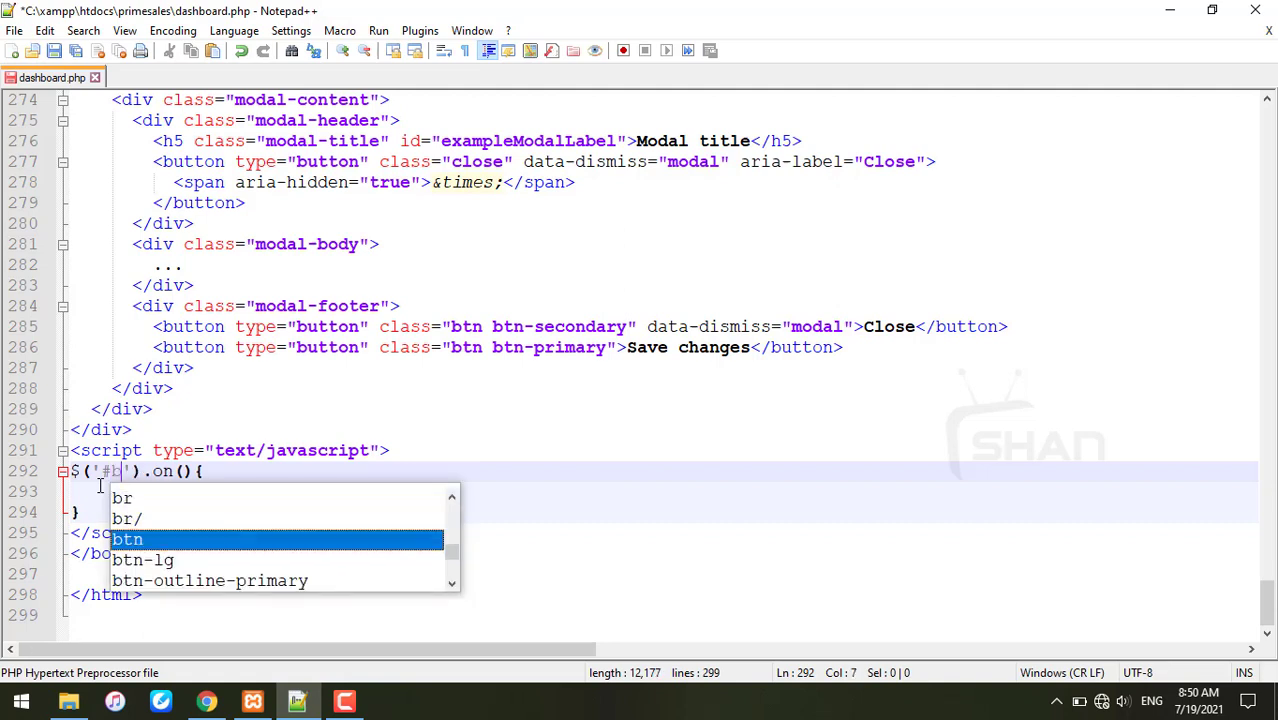
pyautogui.press('Escape')
pyautogui.press('Right')
pyautogui.press('Right')
pyautogui.press('Right')
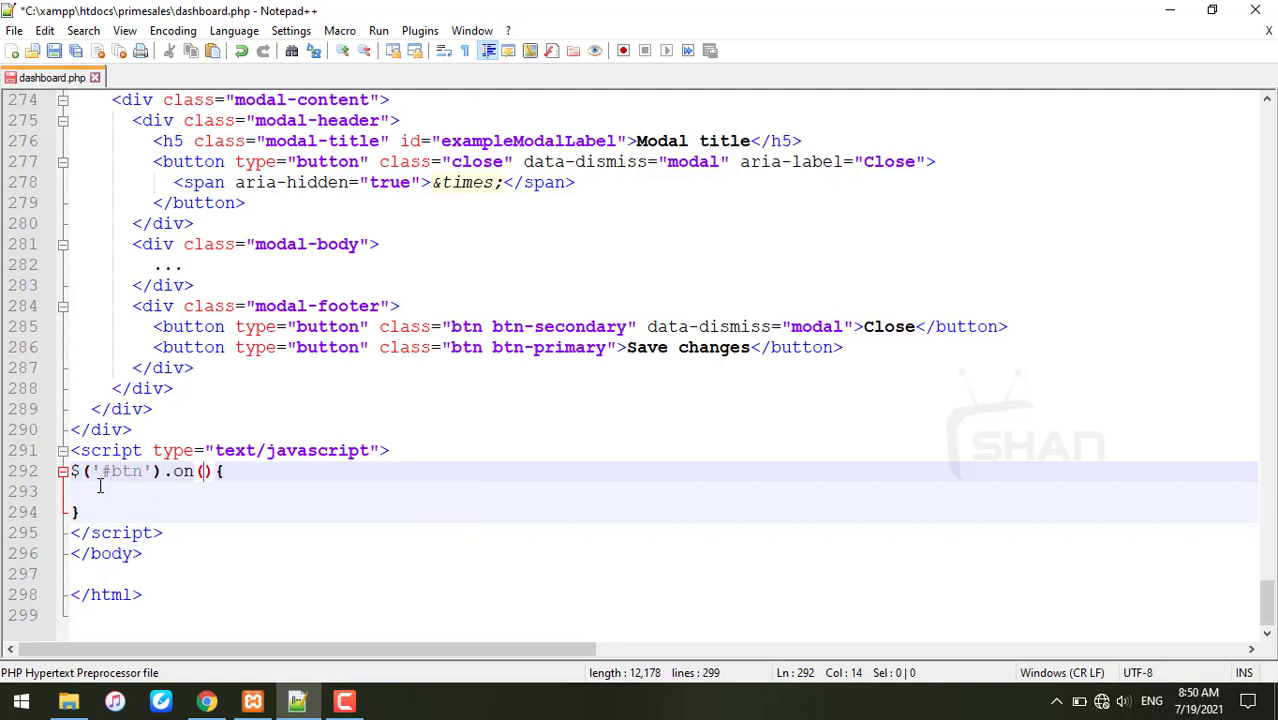
pyautogui.write("''")
pyautogui.press('Left')
pyautogui.write('click')
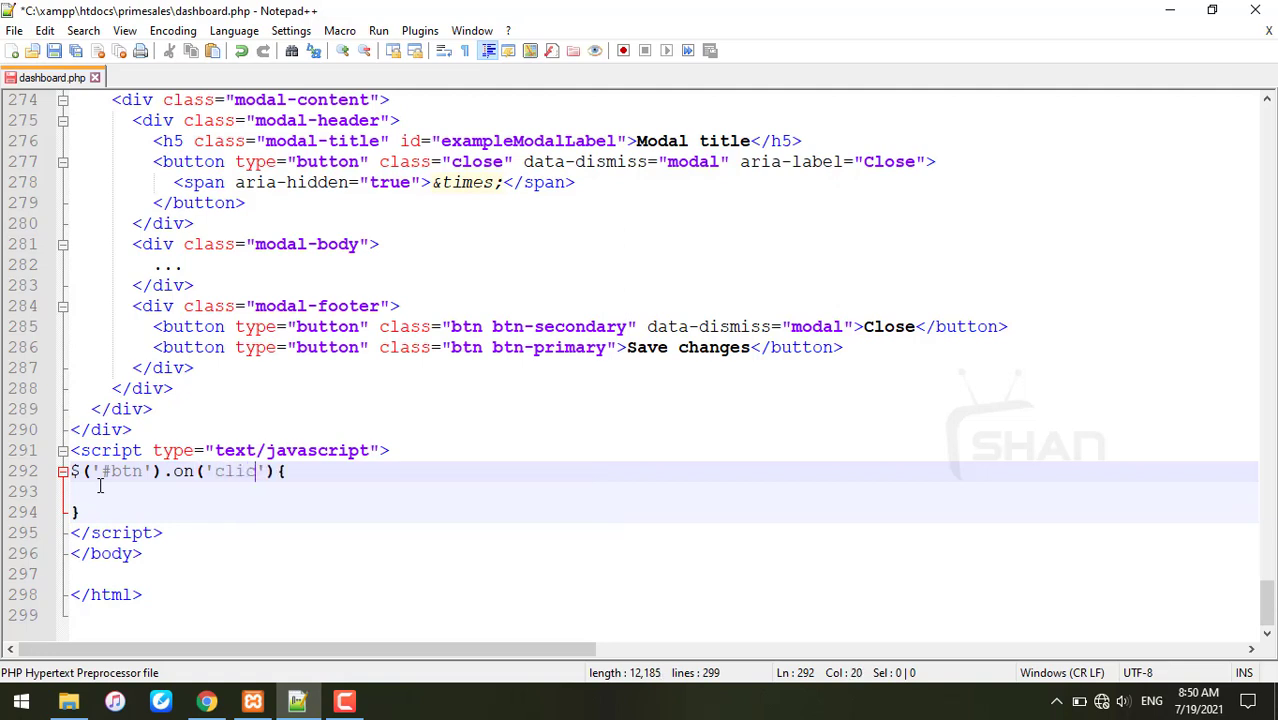
pyautogui.press('Right')
pyautogui.write(',')
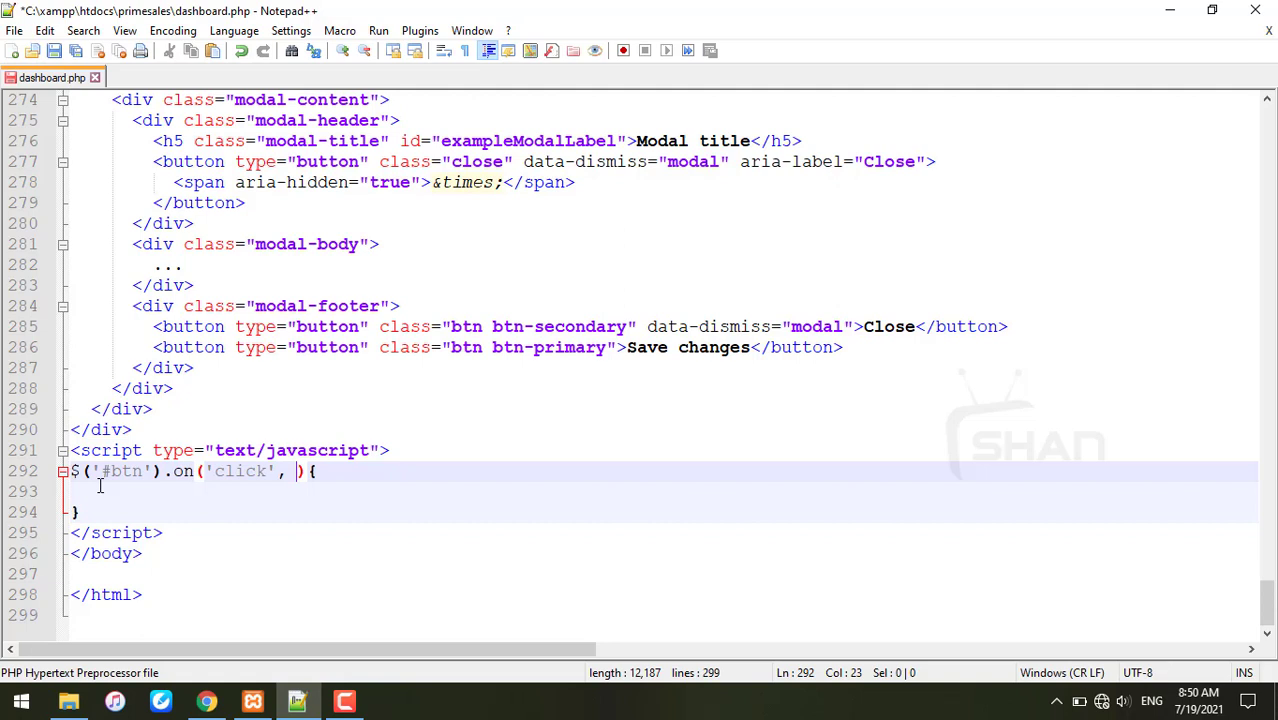
pyautogui.write('fun')
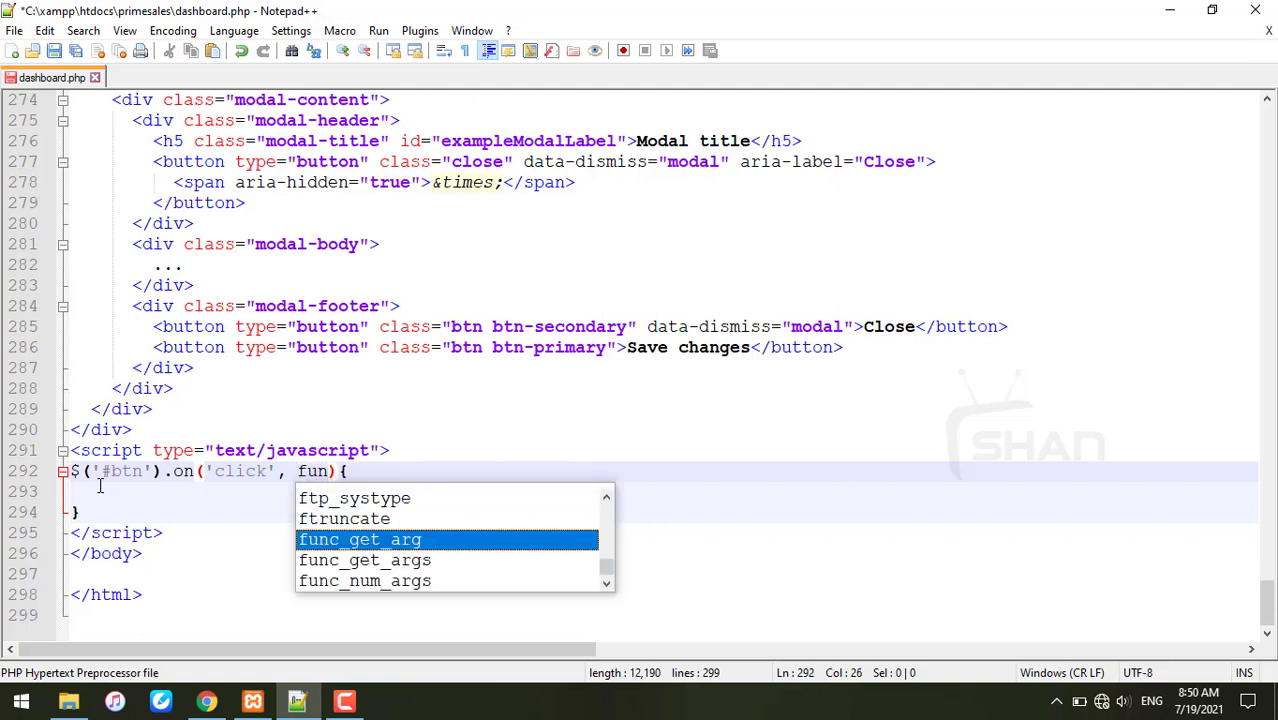
pyautogui.write('ction')
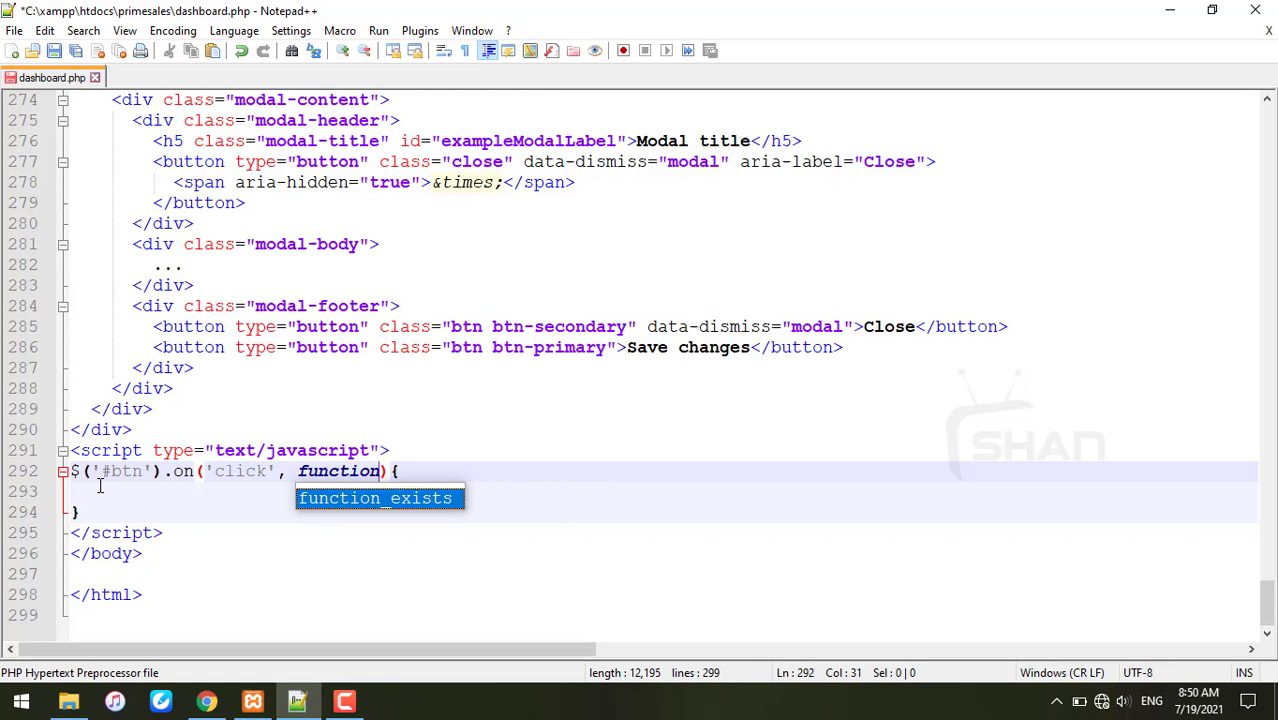
pyautogui.write('(')
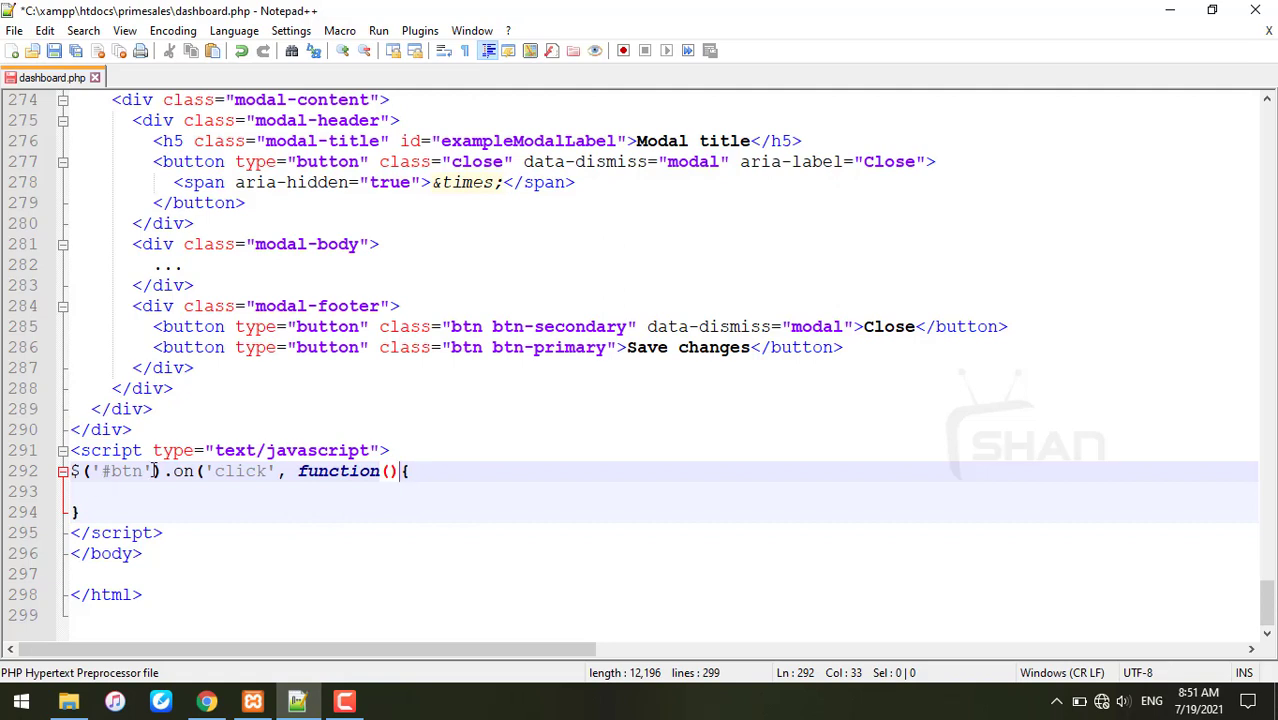
pyautogui.doubleClick(387, 471)
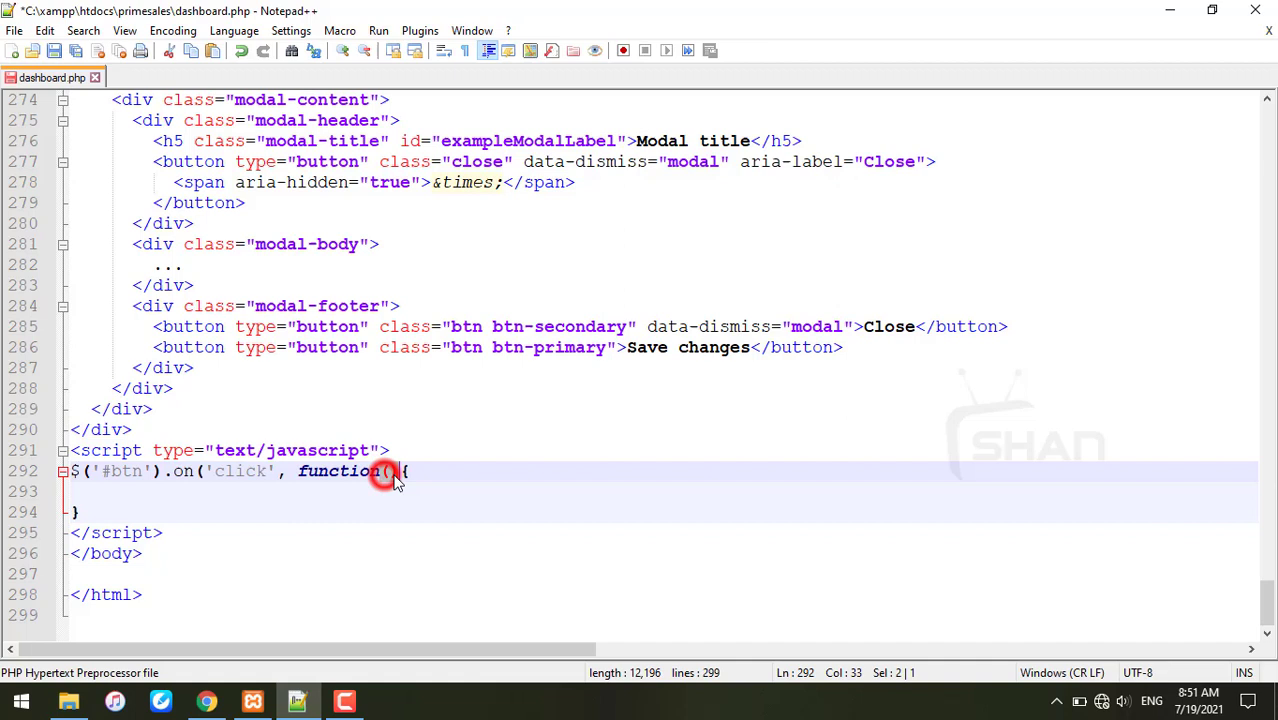
# Add a modal call line inside the #btn click handler, replacing double quotes with single quotes
pyautogui.click(407, 471)
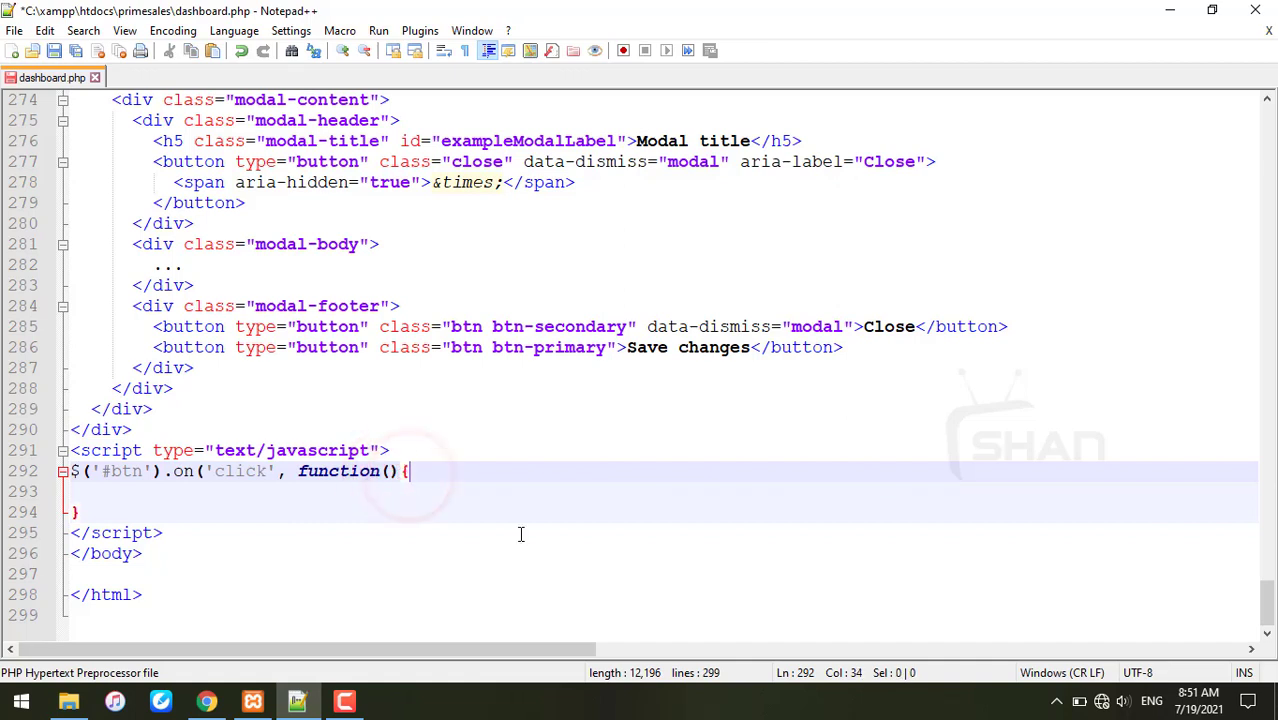
pyautogui.press('Return')
pyautogui.write('$')
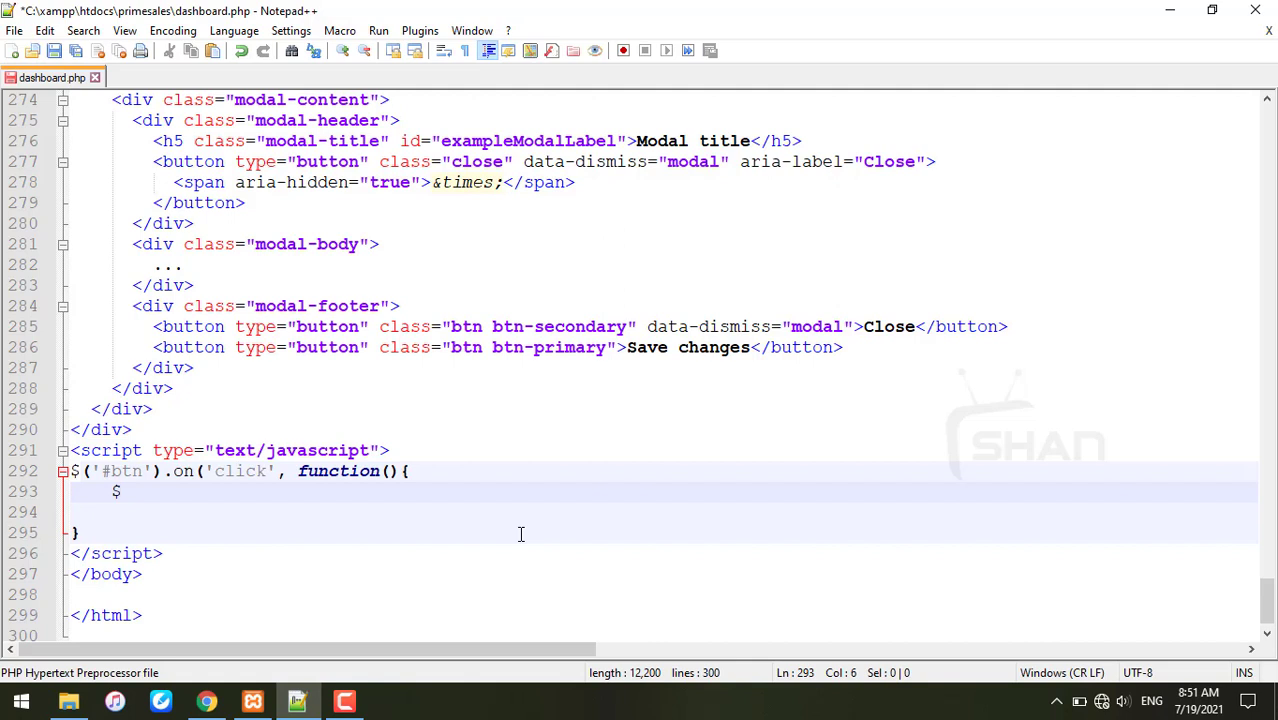
pyautogui.write('()')
pyautogui.write('.')
pyautogui.write('ma')
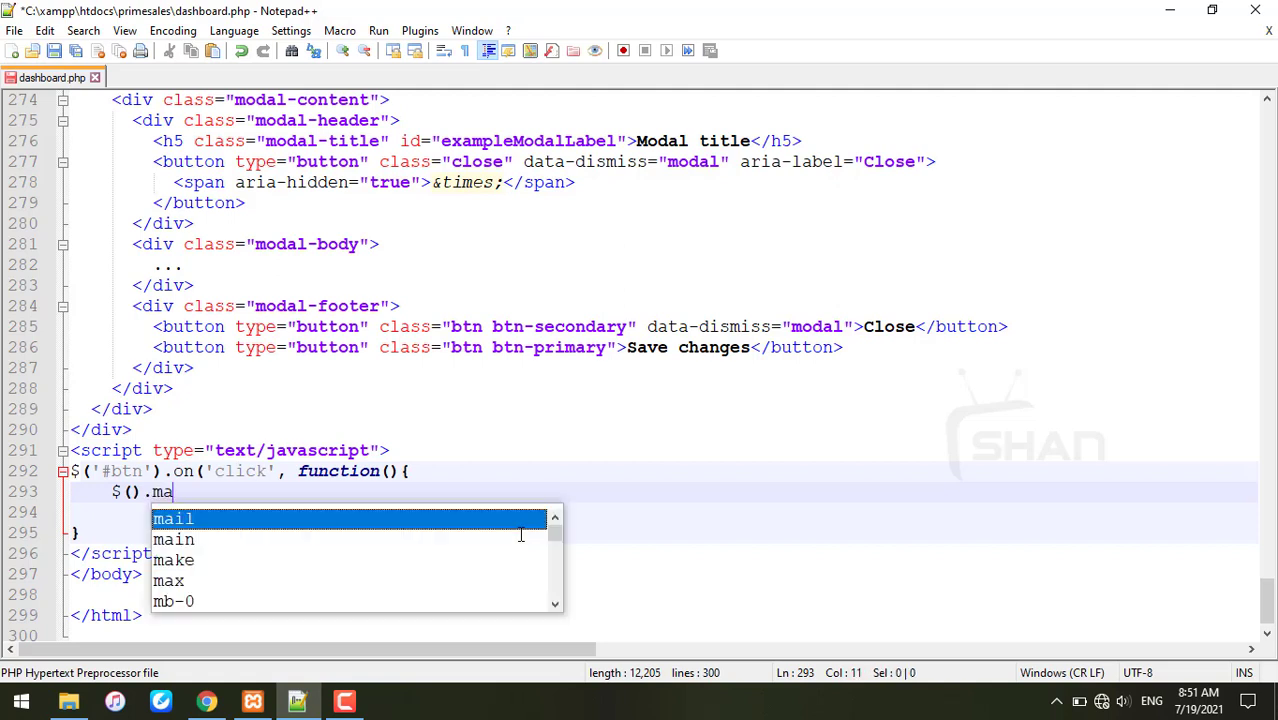
pyautogui.press('BackSpace')
pyautogui.write('odal')
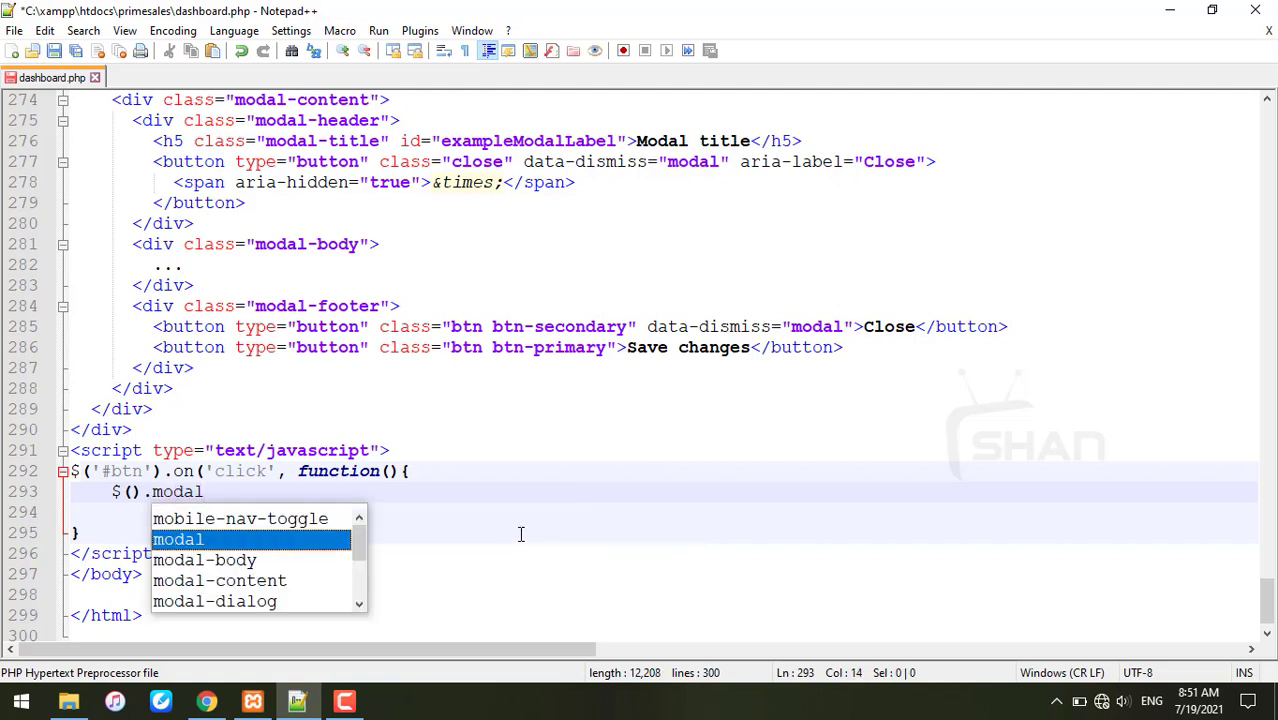
pyautogui.press('Escape')
pyautogui.write('(')
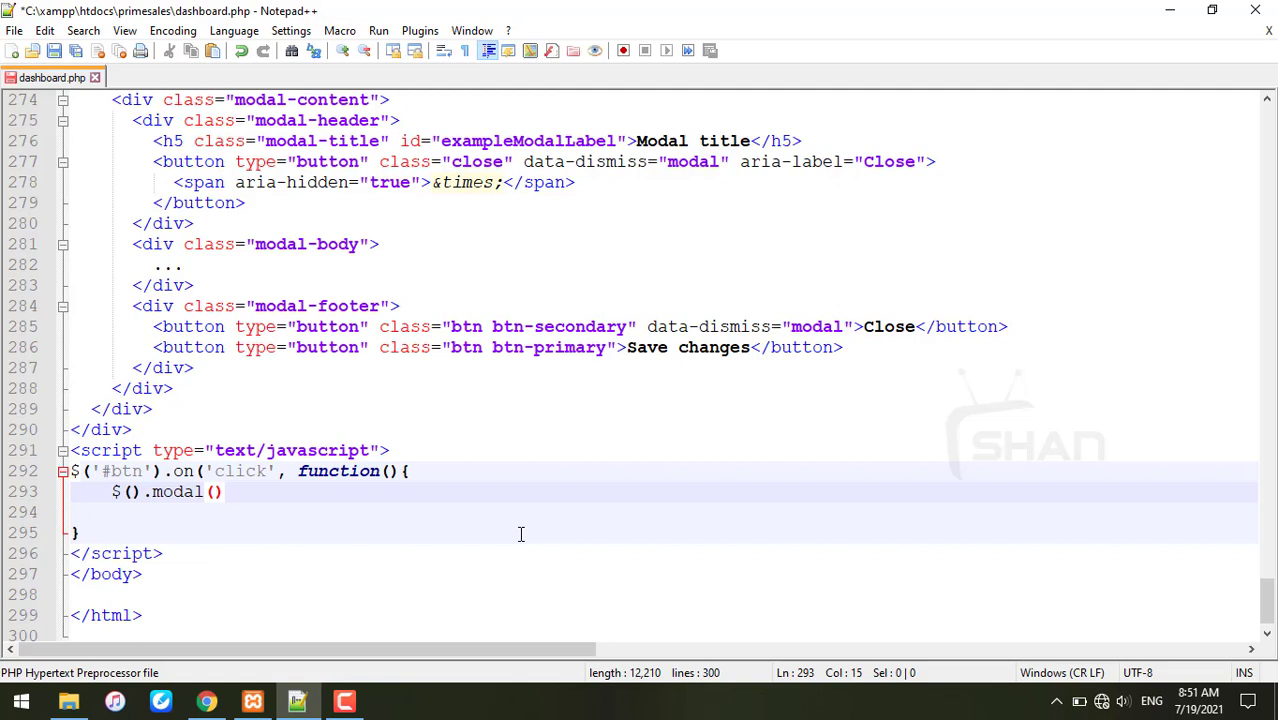
pyautogui.write("''")
pyautogui.write(');')
pyautogui.click(224, 490)
pyautogui.click(130, 491)
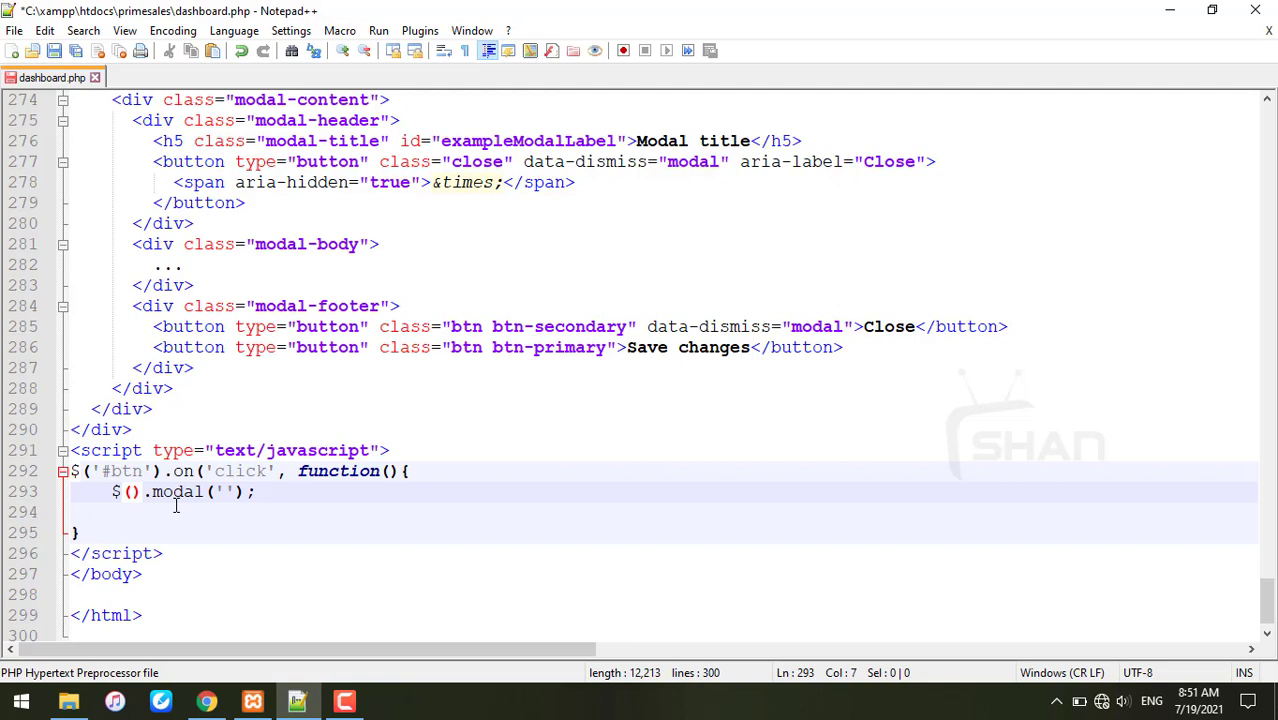
pyautogui.write('"')
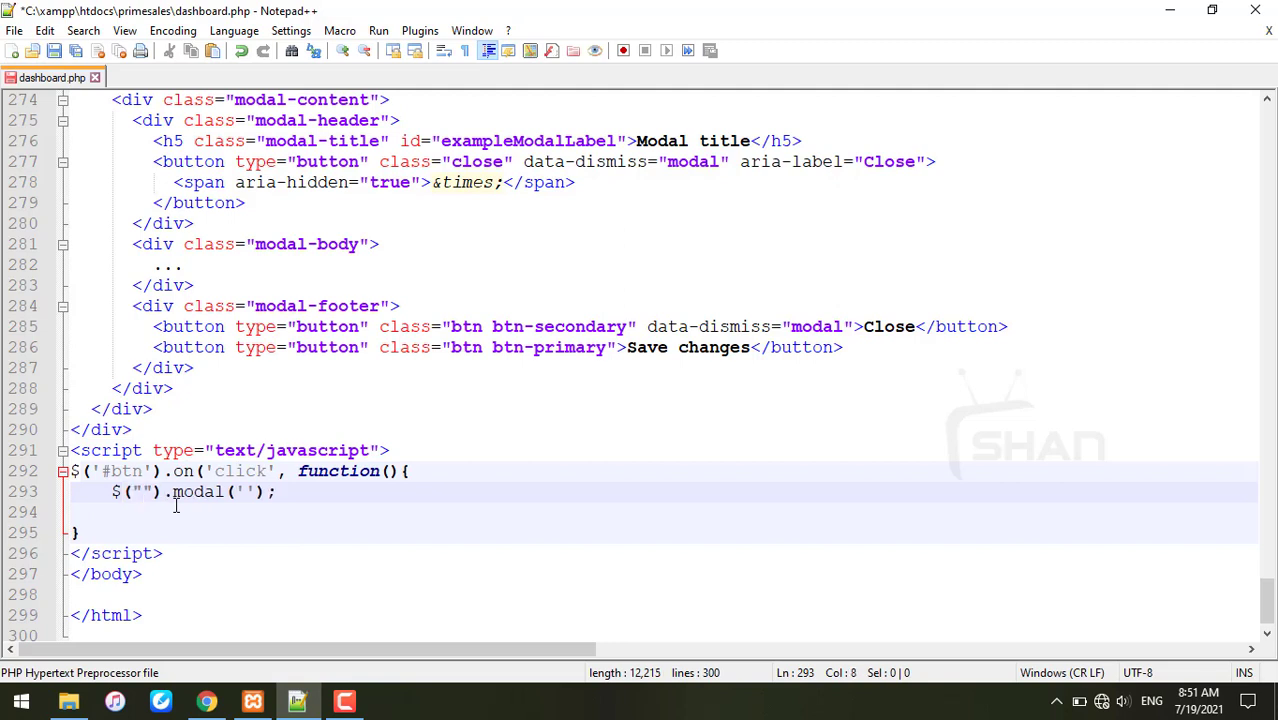
pyautogui.press('Delete')
pyautogui.press('BackSpace')
pyautogui.write("''")
pyautogui.press('Left')
pyautogui.scroll(1, 520, 305)
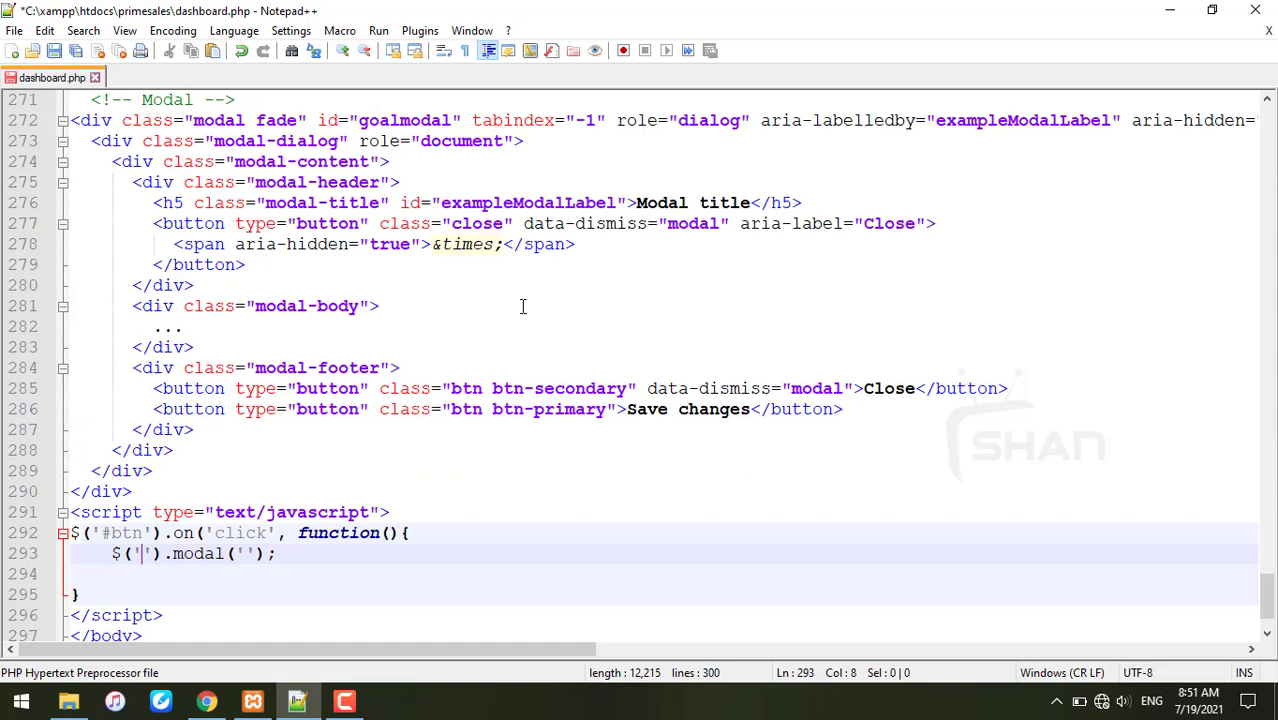
pyautogui.scroll(-1, 520, 305)
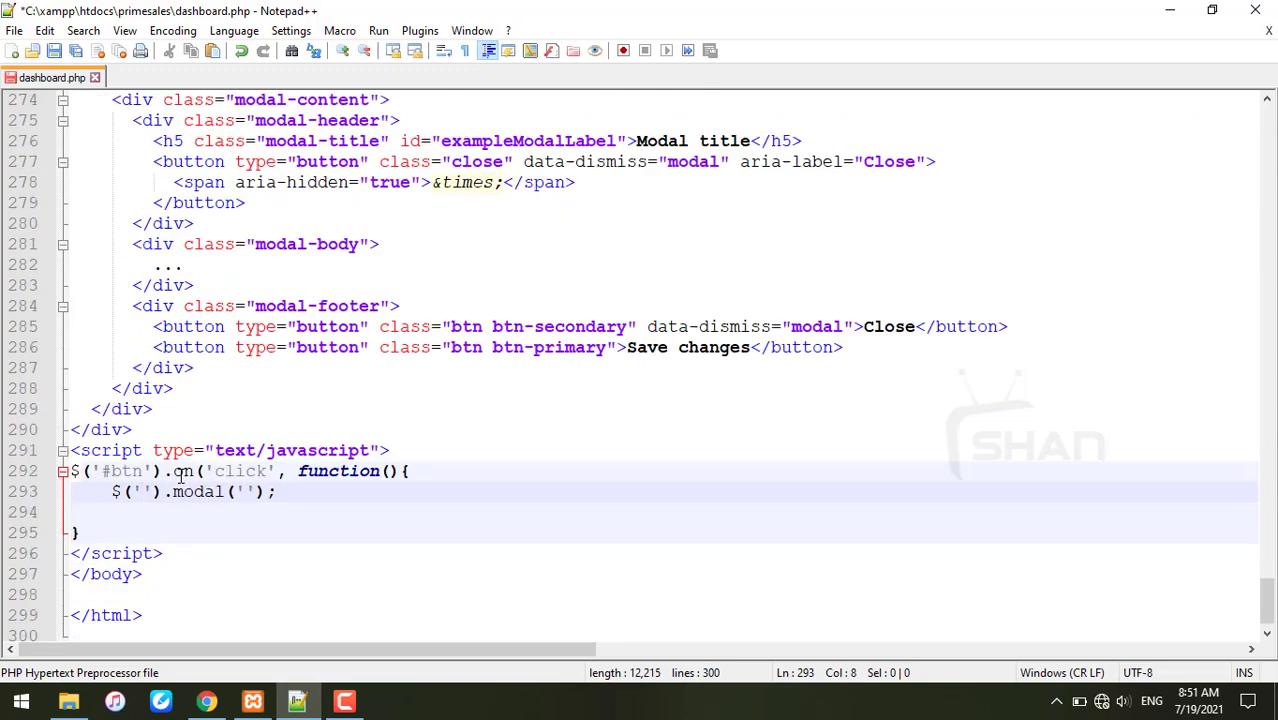
# Complete line 293 as $('#goalmodal').modal('show'), with the goalmodal selector and 'show' argument
pyautogui.moveTo(210, 471); pyautogui.dragTo(410, 471)
pyautogui.click(141, 491)
pyautogui.write('#')
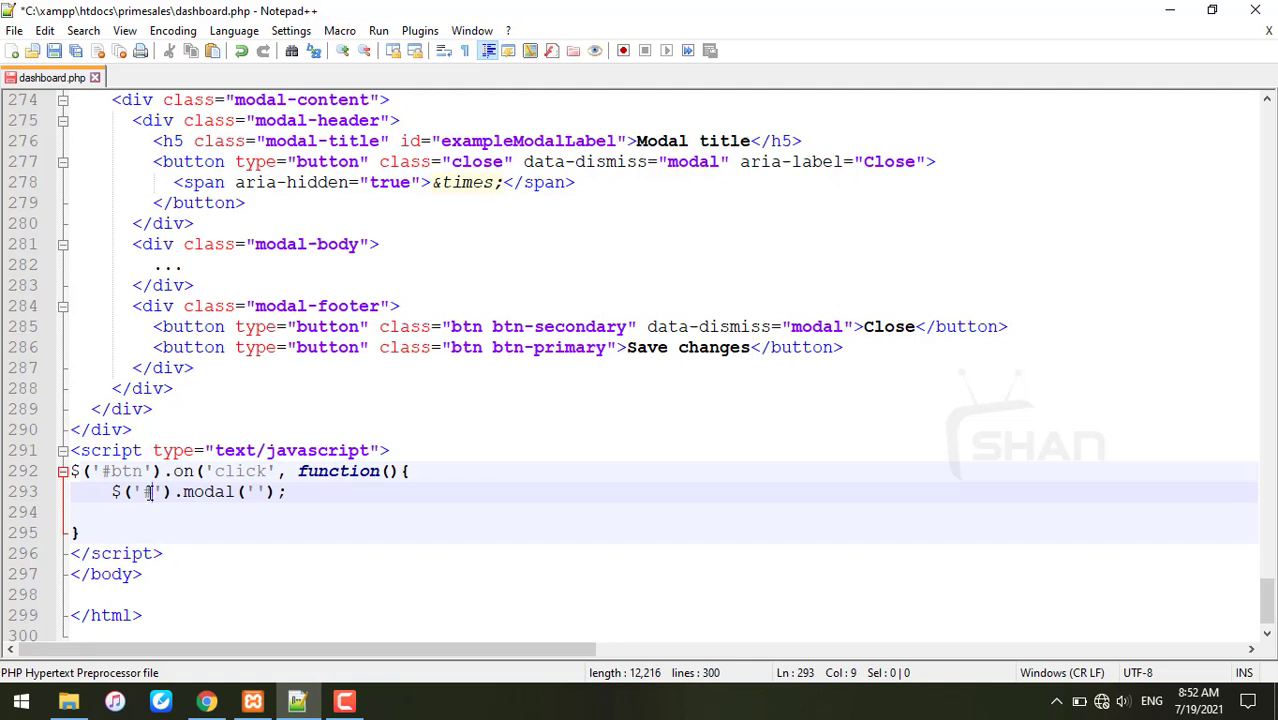
pyautogui.write('goalm')
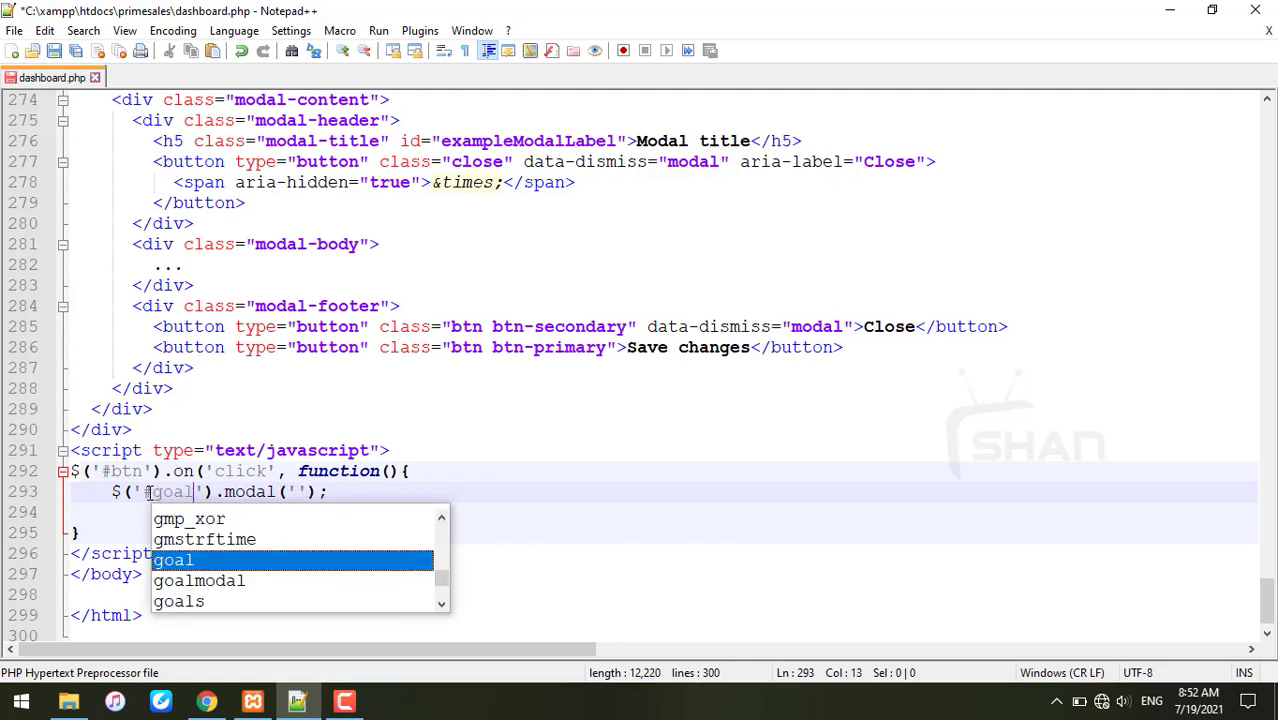
pyautogui.write("od').modal")
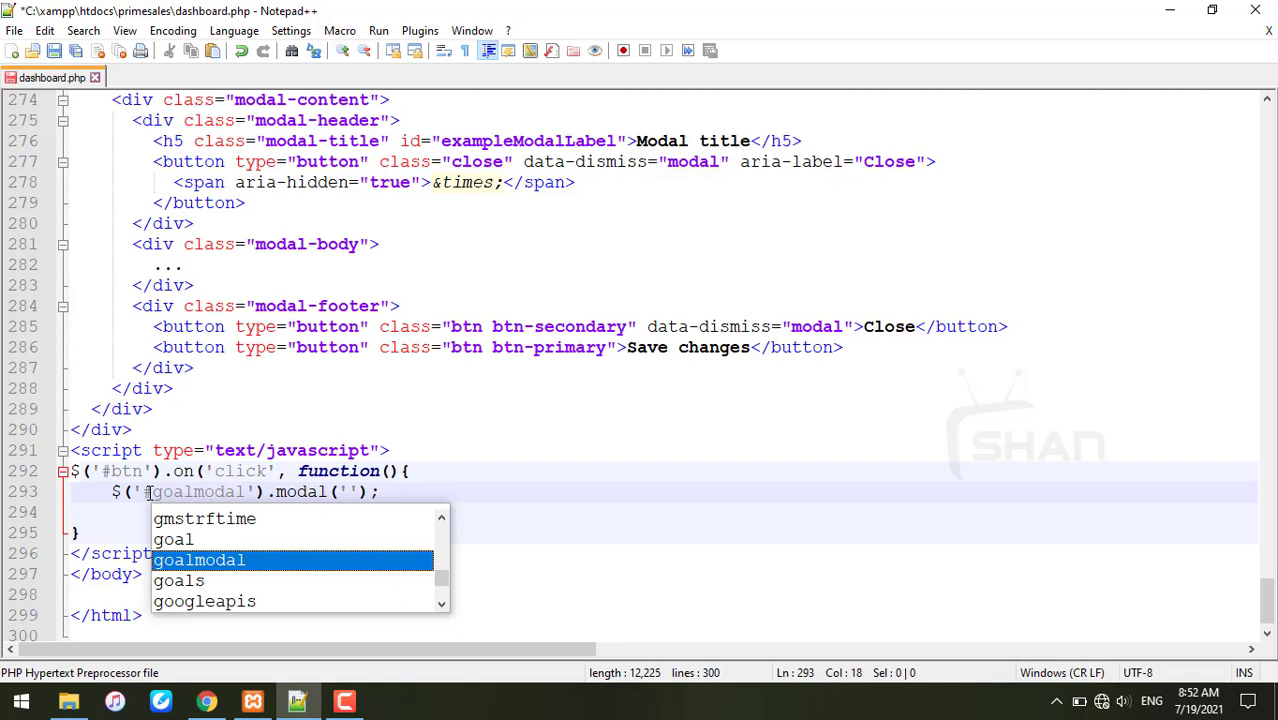
pyautogui.scroll(3, 290, 560)
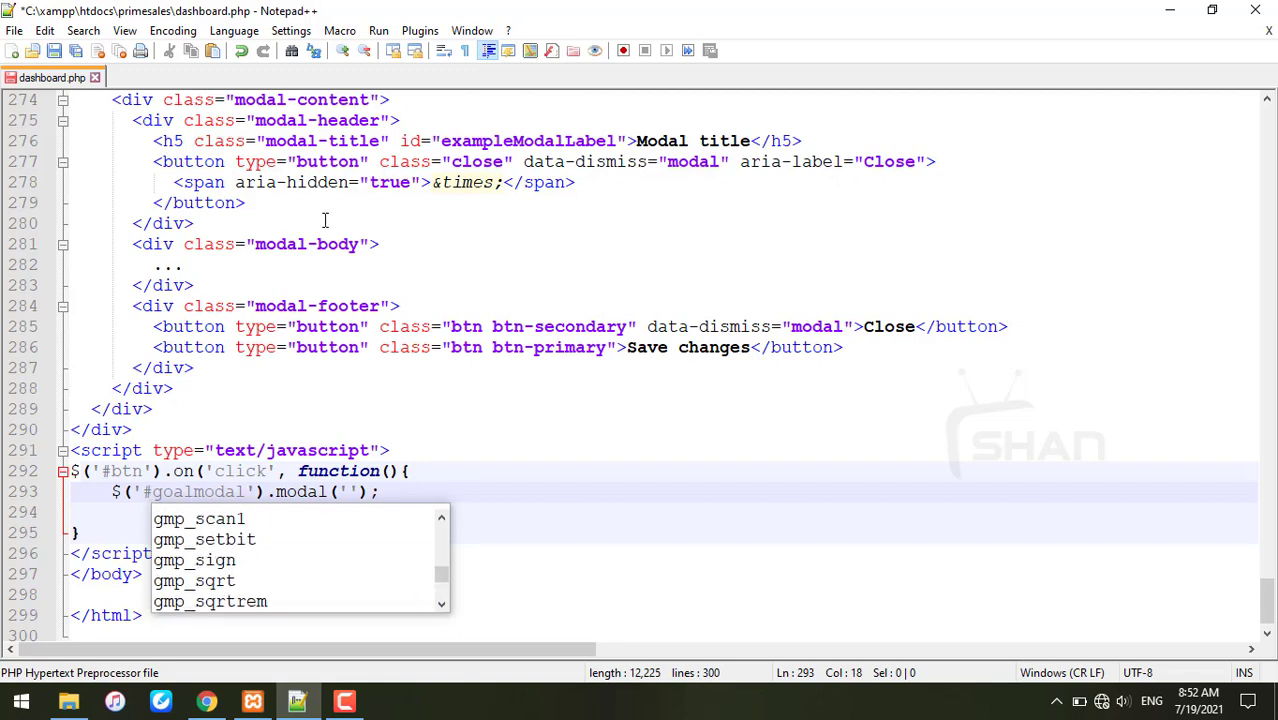
pyautogui.click(346, 327)
pyautogui.scroll(3, 346, 332)
pyautogui.scroll(2, 346, 340)
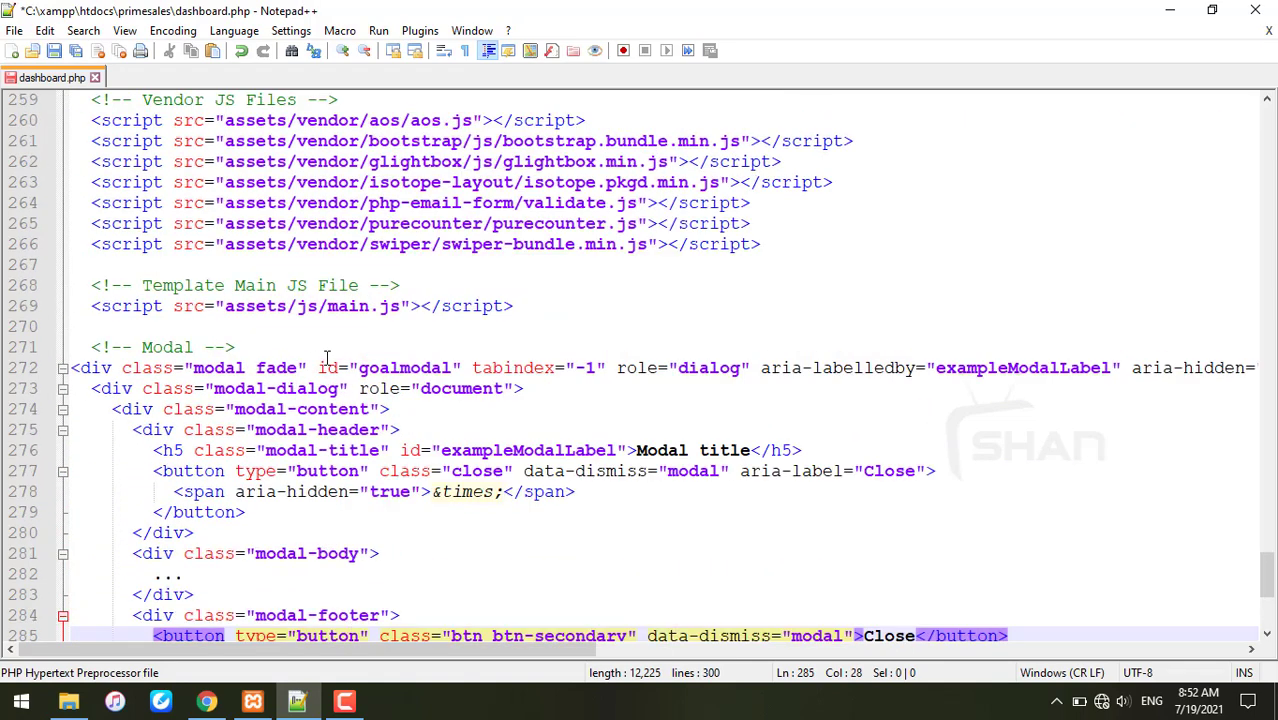
pyautogui.moveTo(320, 367); pyautogui.dragTo(448, 368)
pyautogui.scroll(-5, 300, 380)
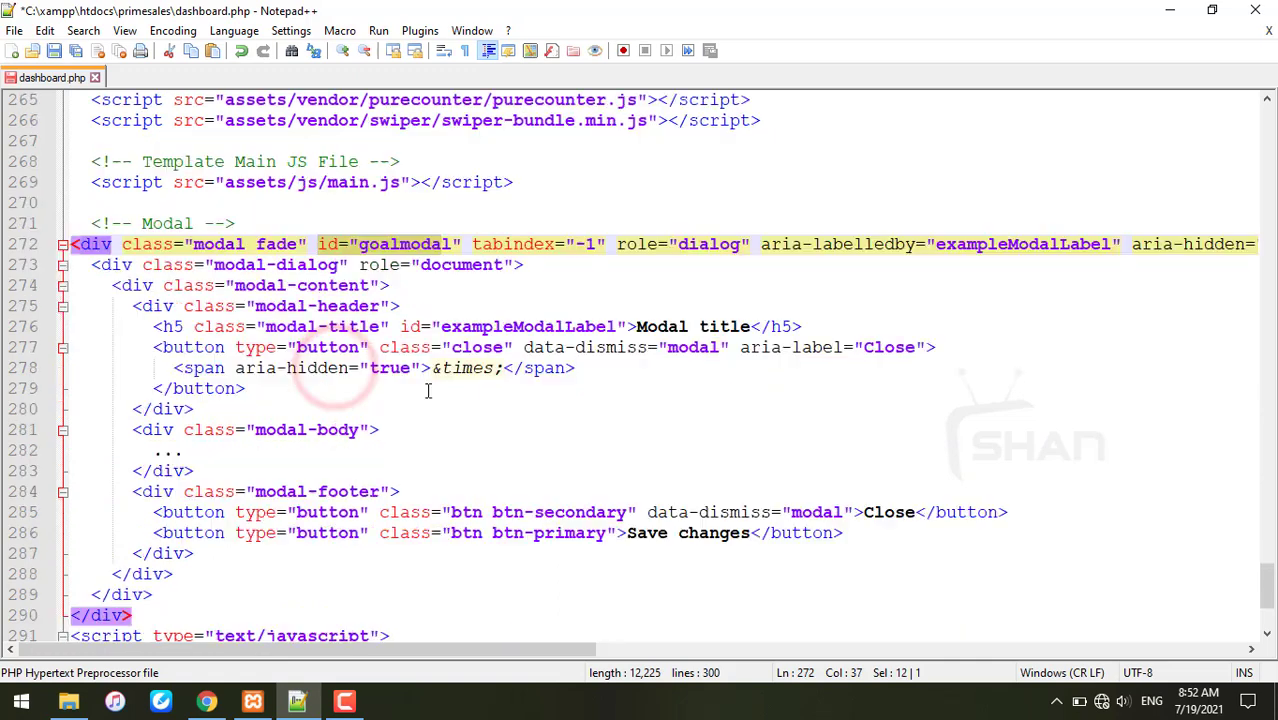
pyautogui.click(150, 492)
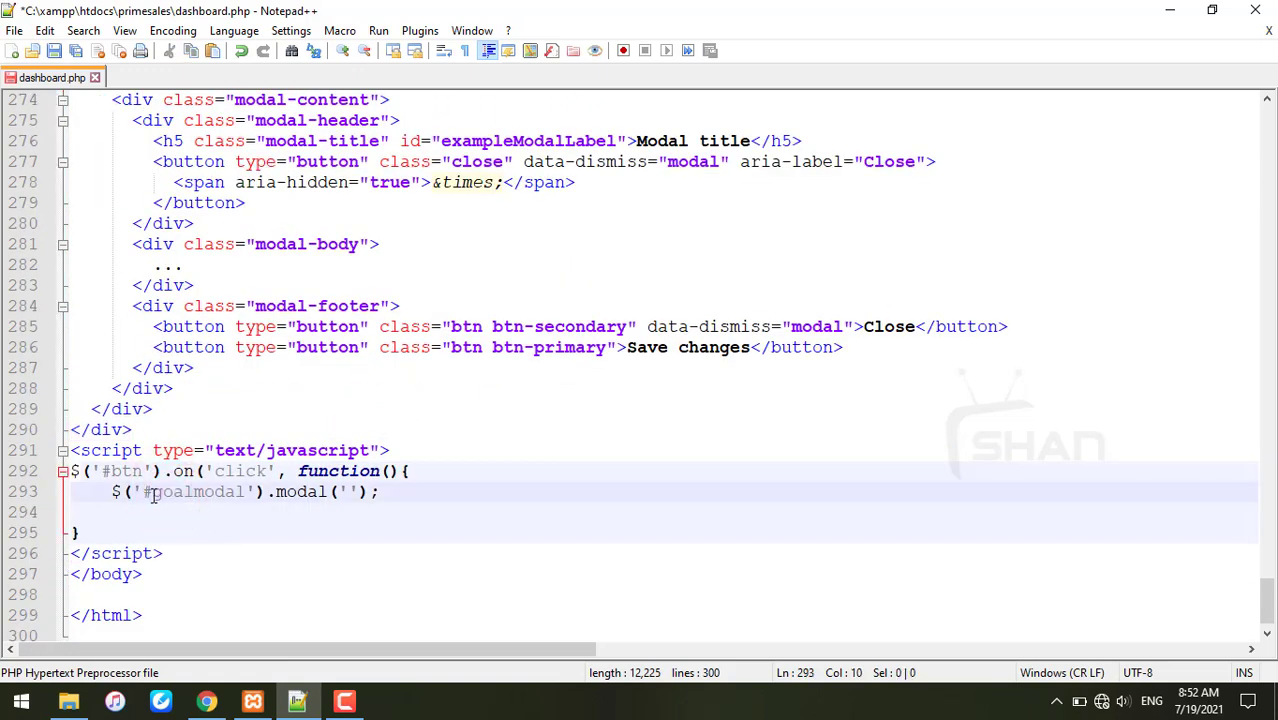
pyautogui.click(145, 492)
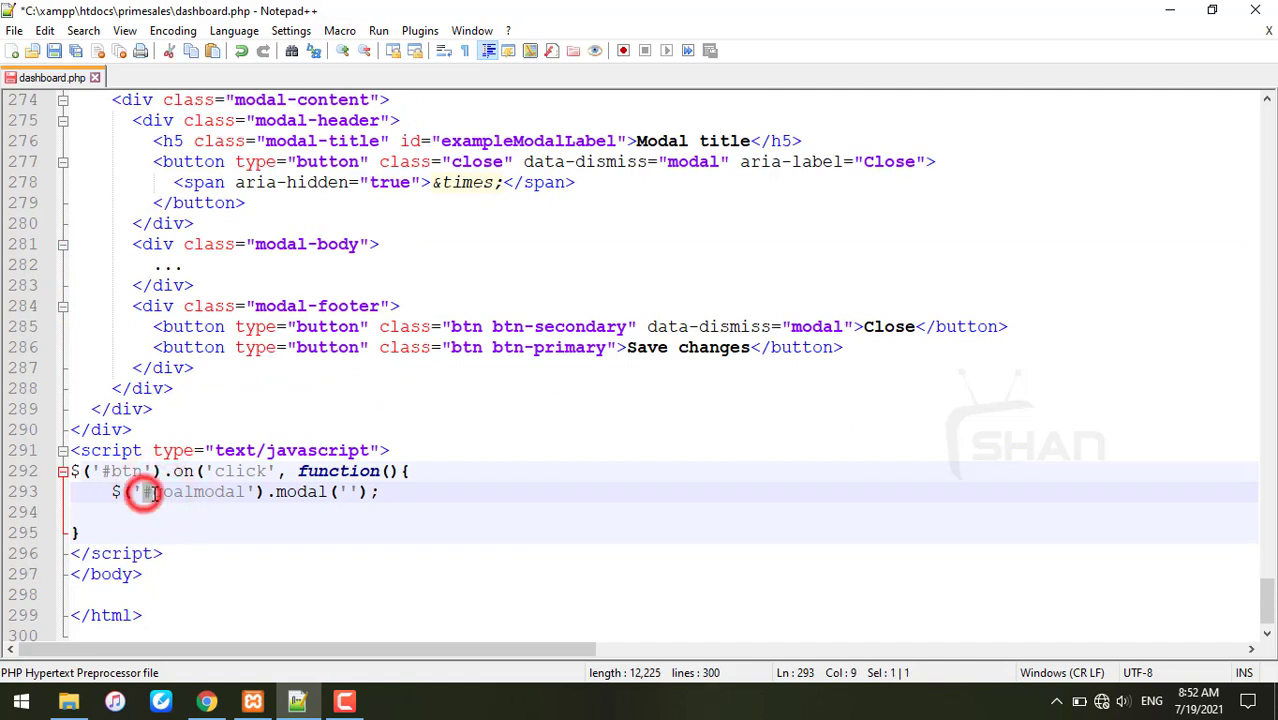
pyautogui.click(343, 491)
pyautogui.click(348, 491)
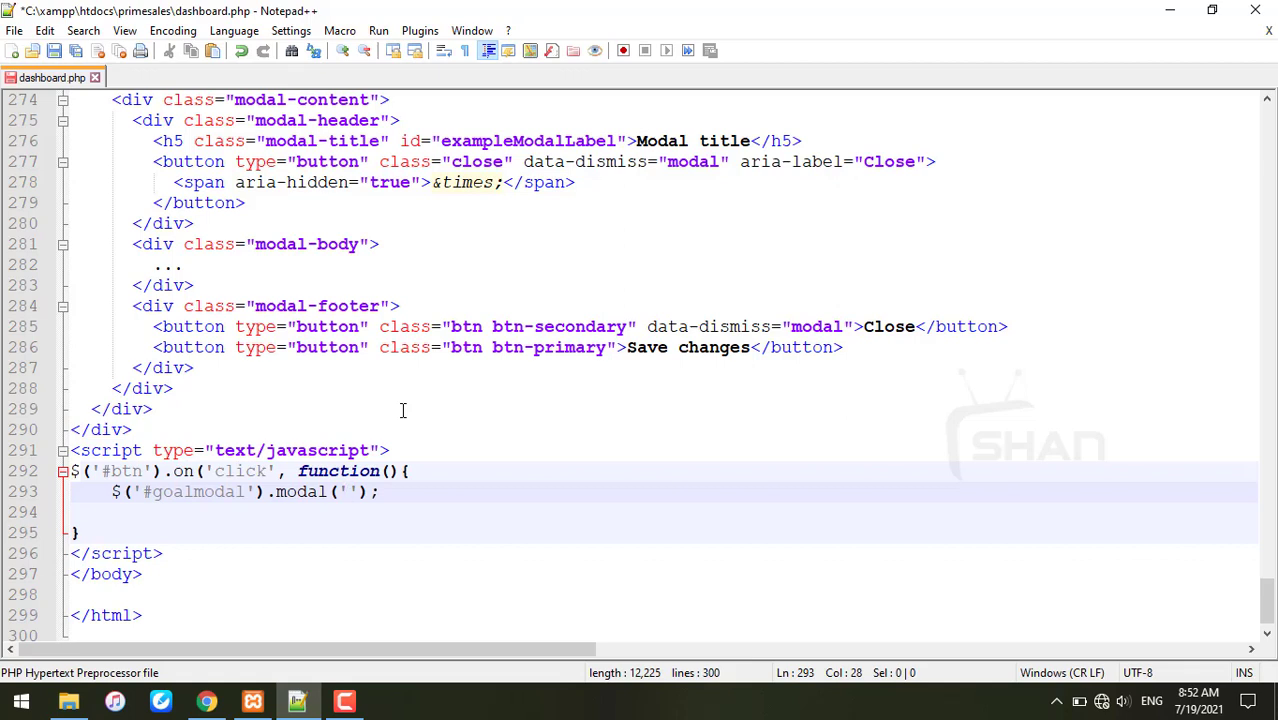
pyautogui.write('show')
# Review the click handler on line 292 and return to its closing brace on line 295
pyautogui.click(440, 491)
pyautogui.click(123, 533)
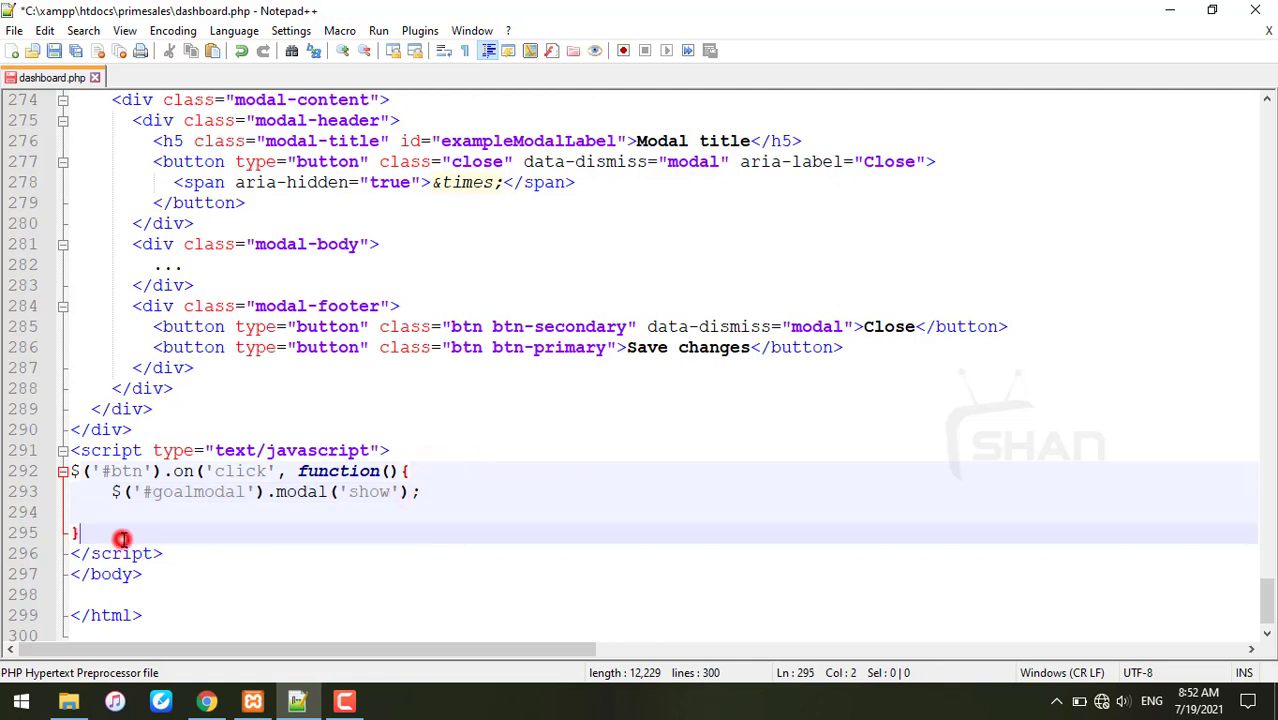
pyautogui.click(91, 471)
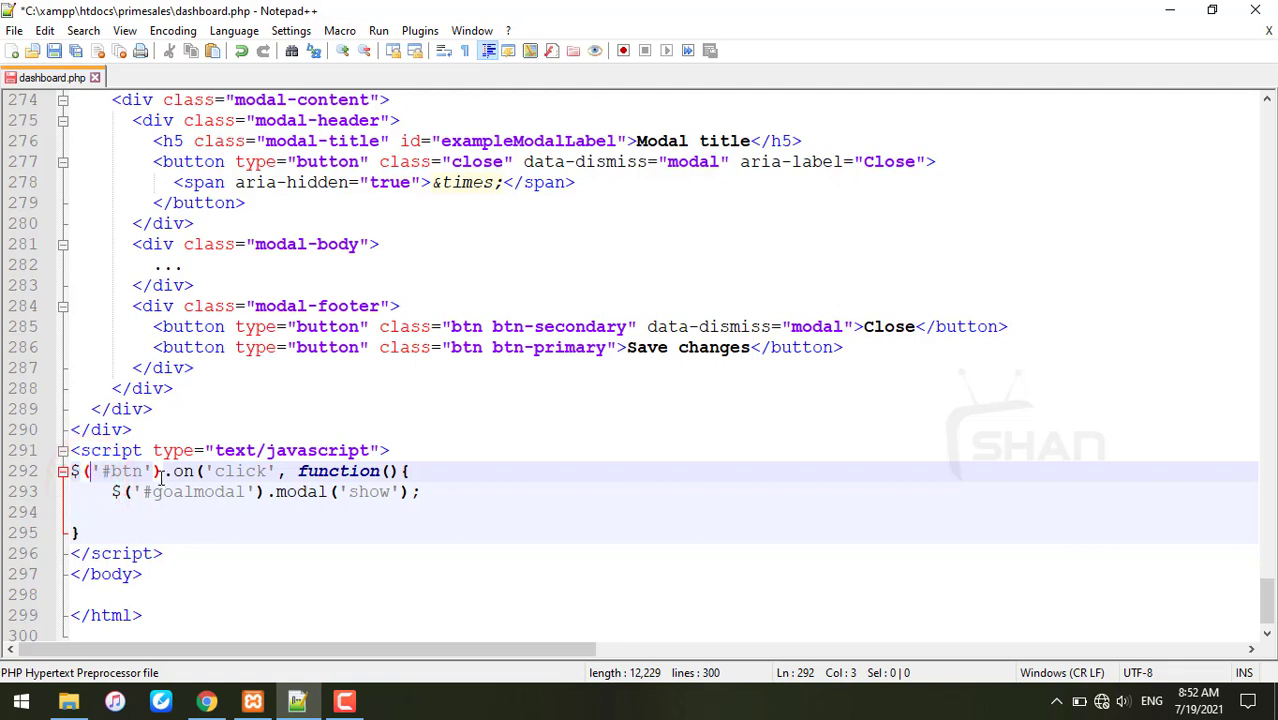
pyautogui.moveTo(198, 471); pyautogui.dragTo(206, 471)
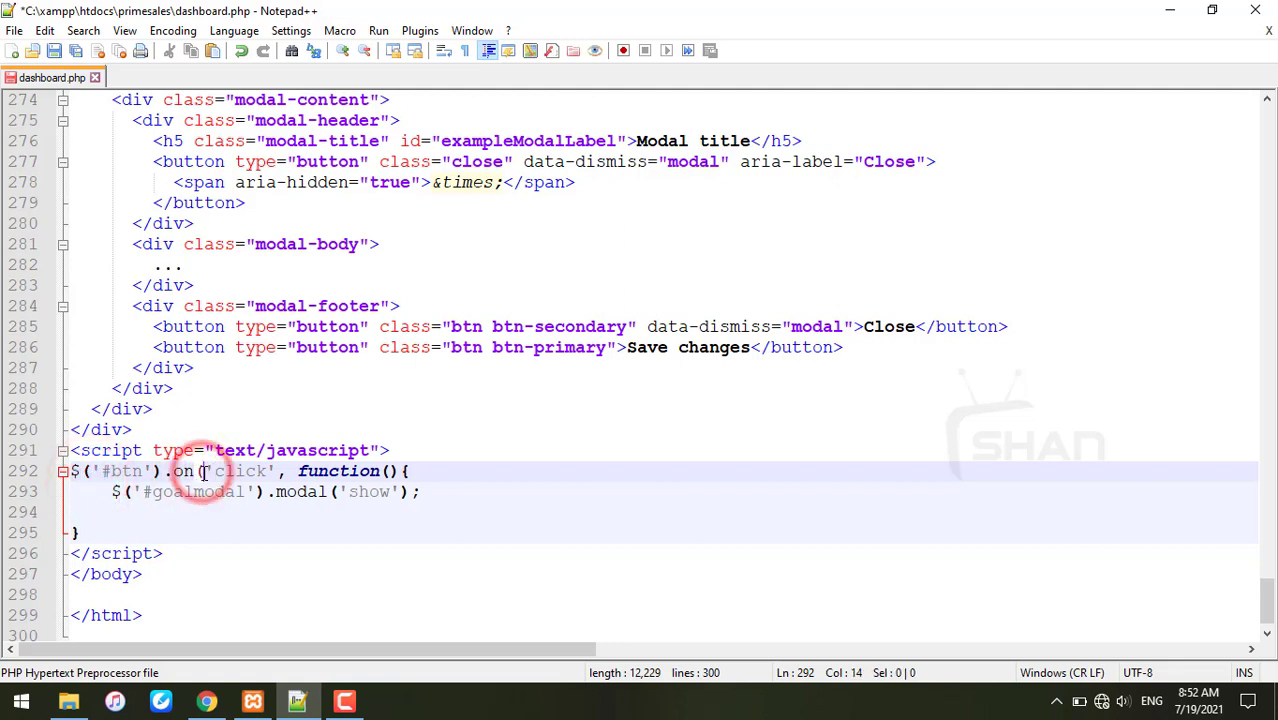
pyautogui.click(142, 530)
pyautogui.write(')')
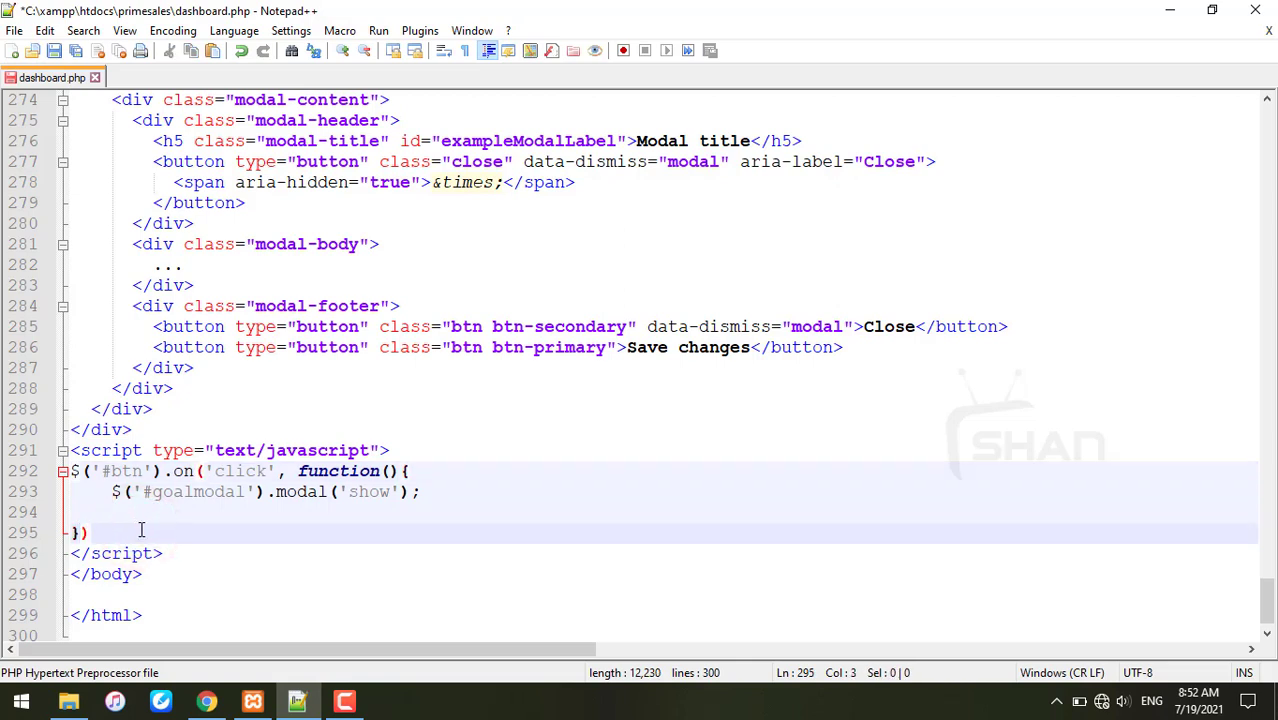
pyautogui.write(';')
# Reload the PrimeSales dashboard and confirm Create A New Goal! opens the goal modal
pyautogui.click(206, 701)
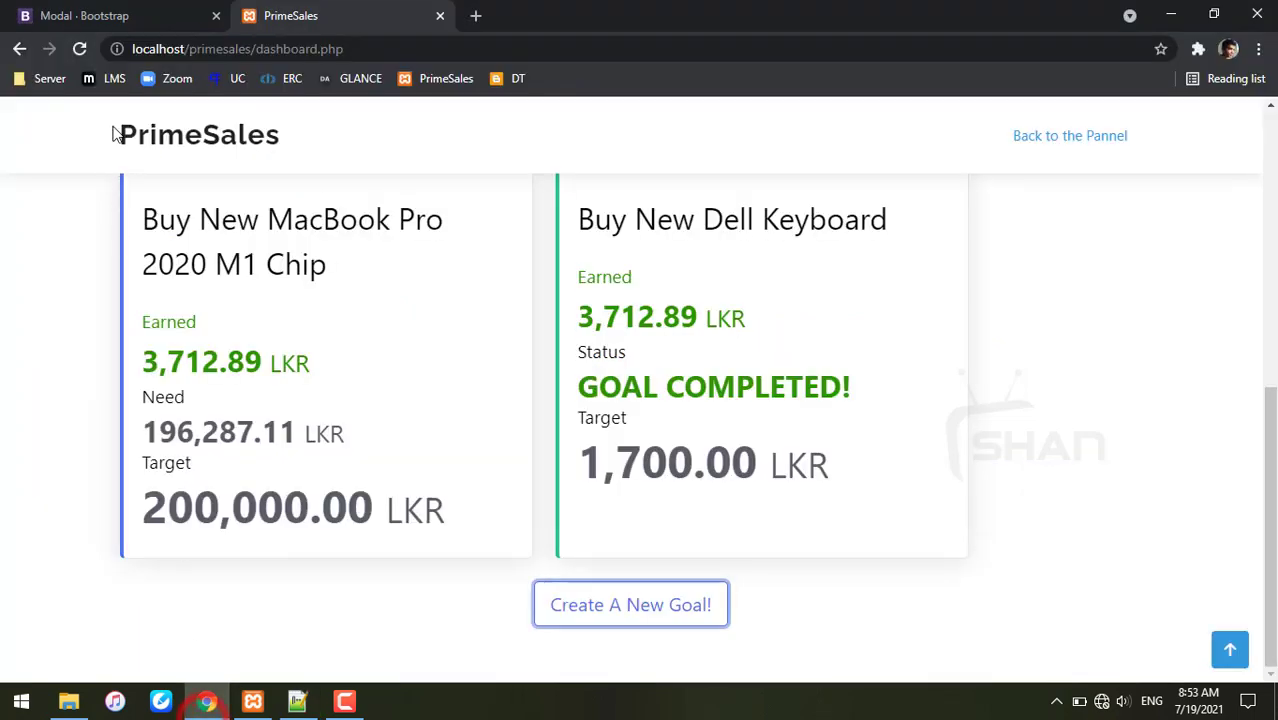
pyautogui.click(80, 49)
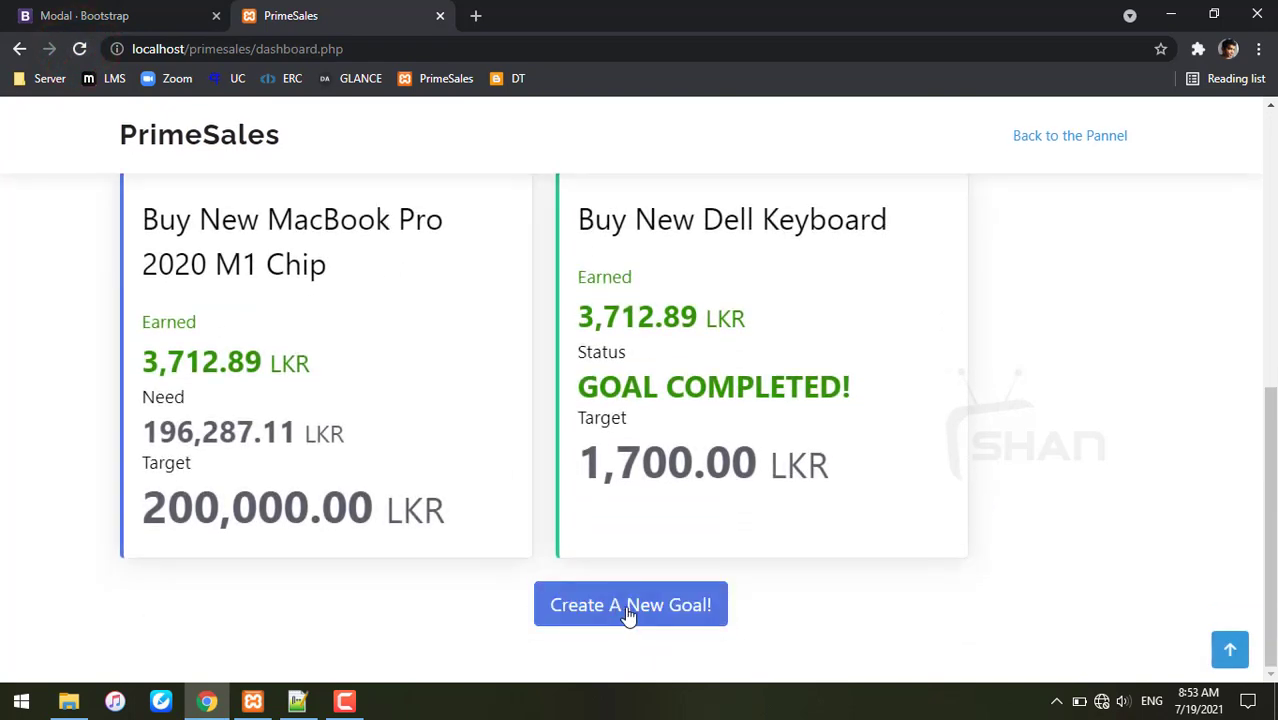
pyautogui.click(630, 605)
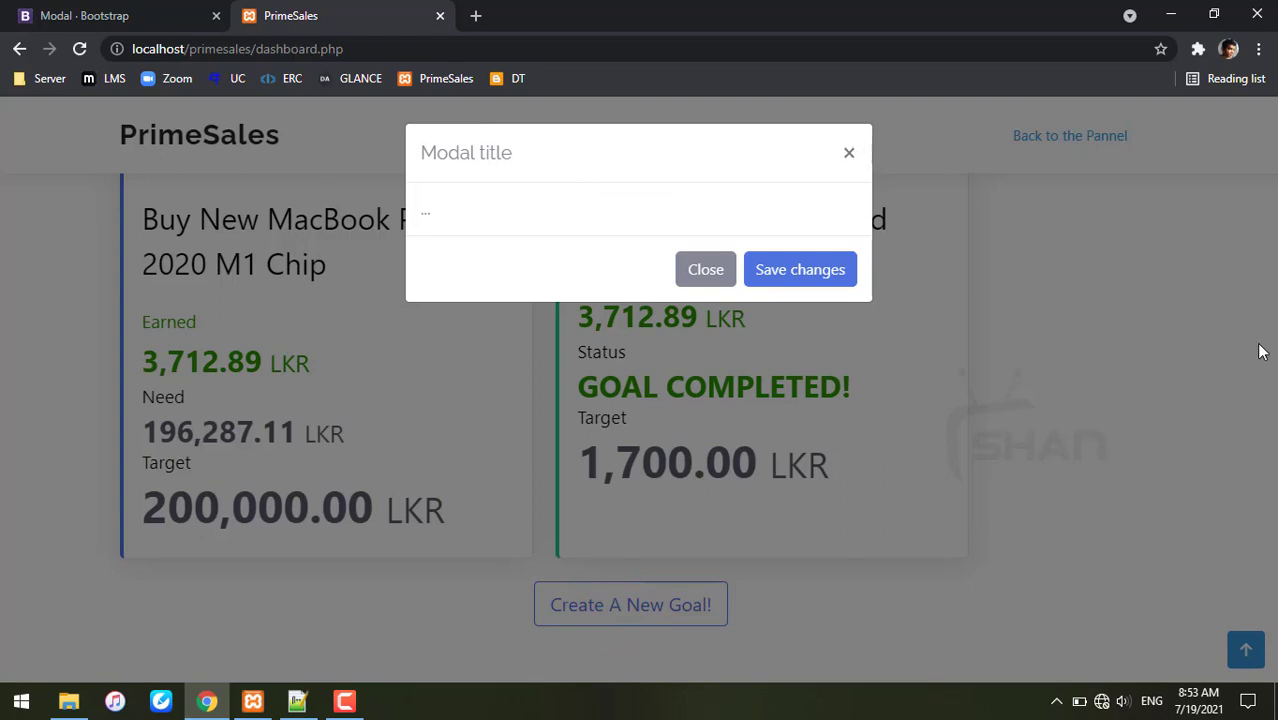
pyautogui.click(998, 432)
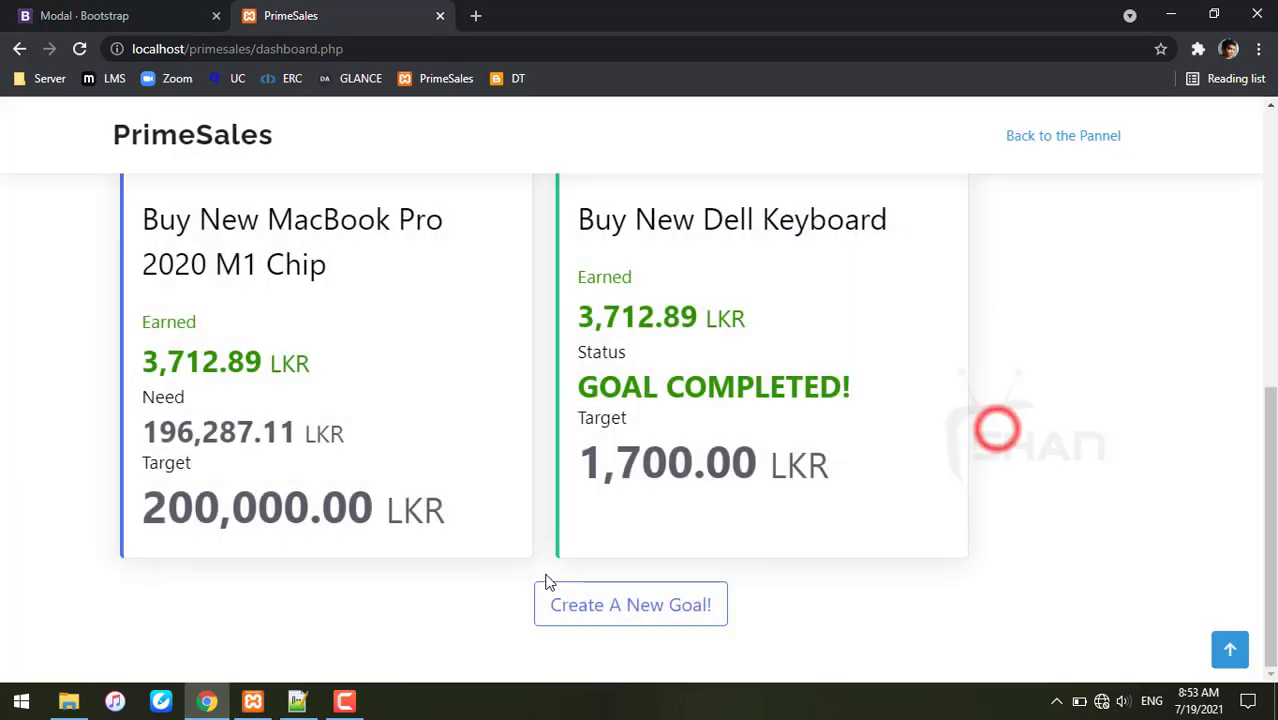
# Go back to dashboard.php in Notepad++
pyautogui.click(572, 604)
pyautogui.click(1033, 357)
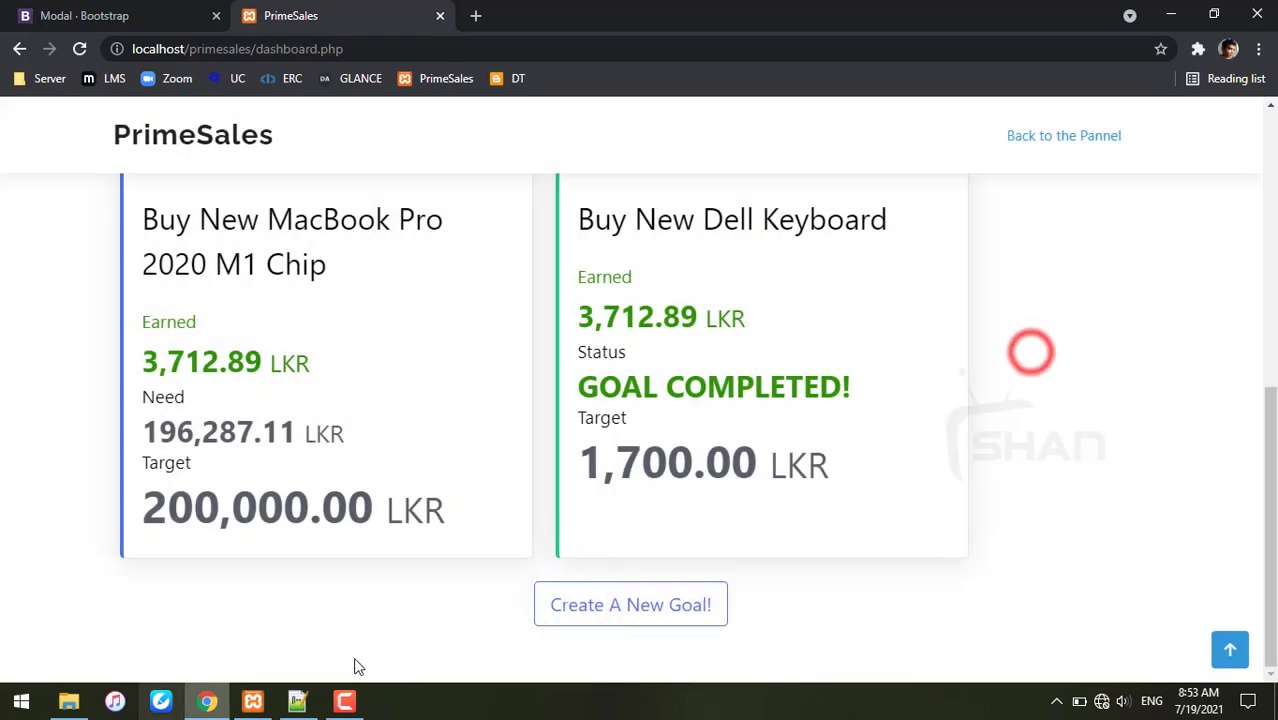
pyautogui.click(297, 700)
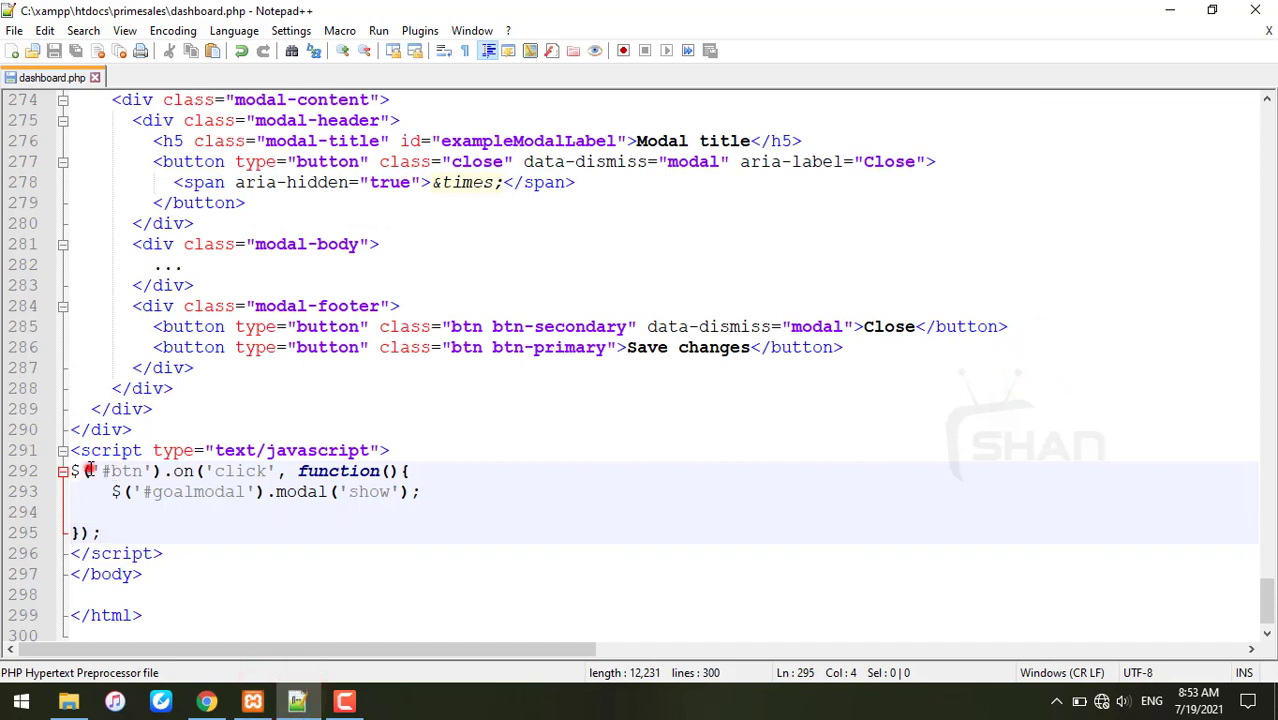
# Change line 292's handler from '#btn' on 'click' to window on 'load'
pyautogui.moveTo(92, 471); pyautogui.dragTo(153, 471)
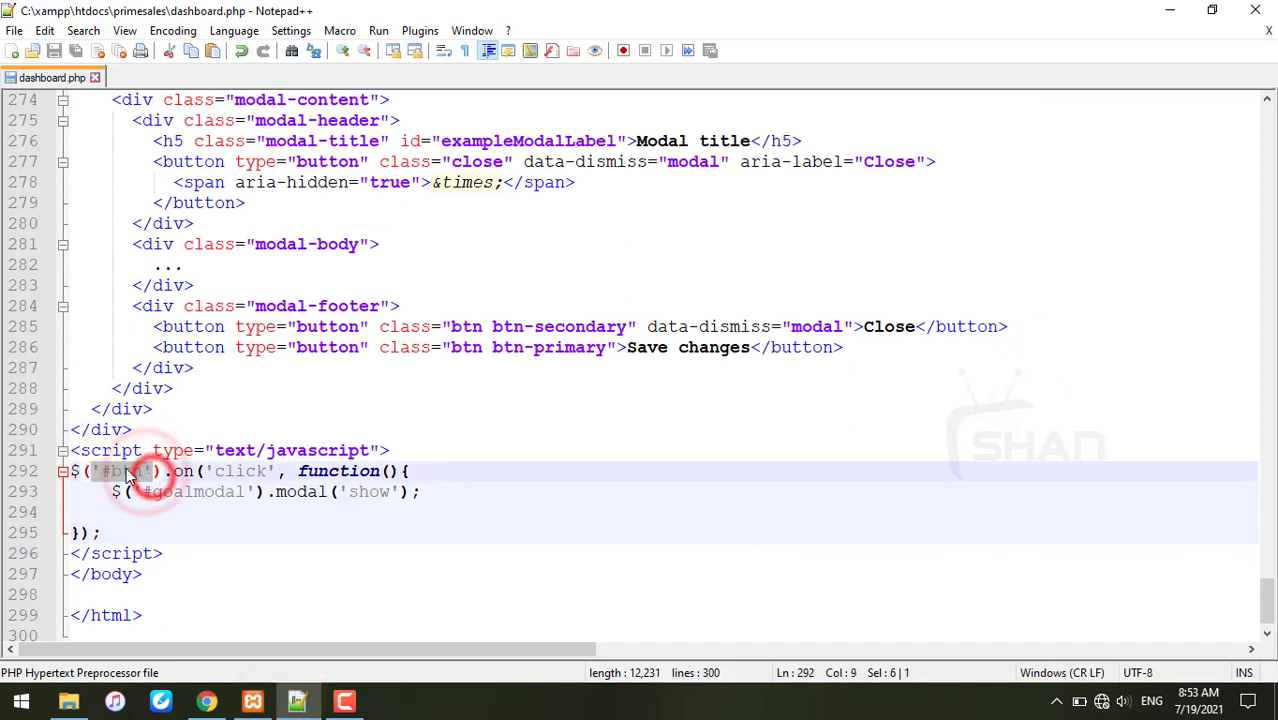
pyautogui.write('w')
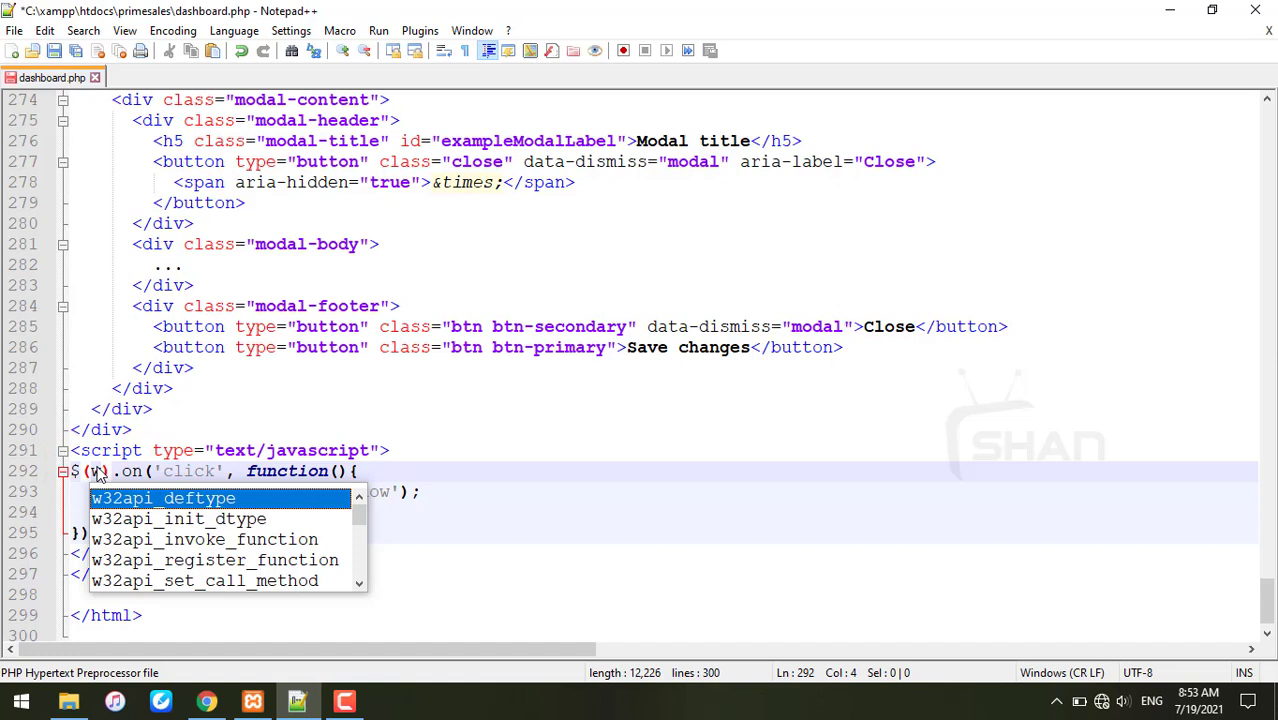
pyautogui.write('indow')
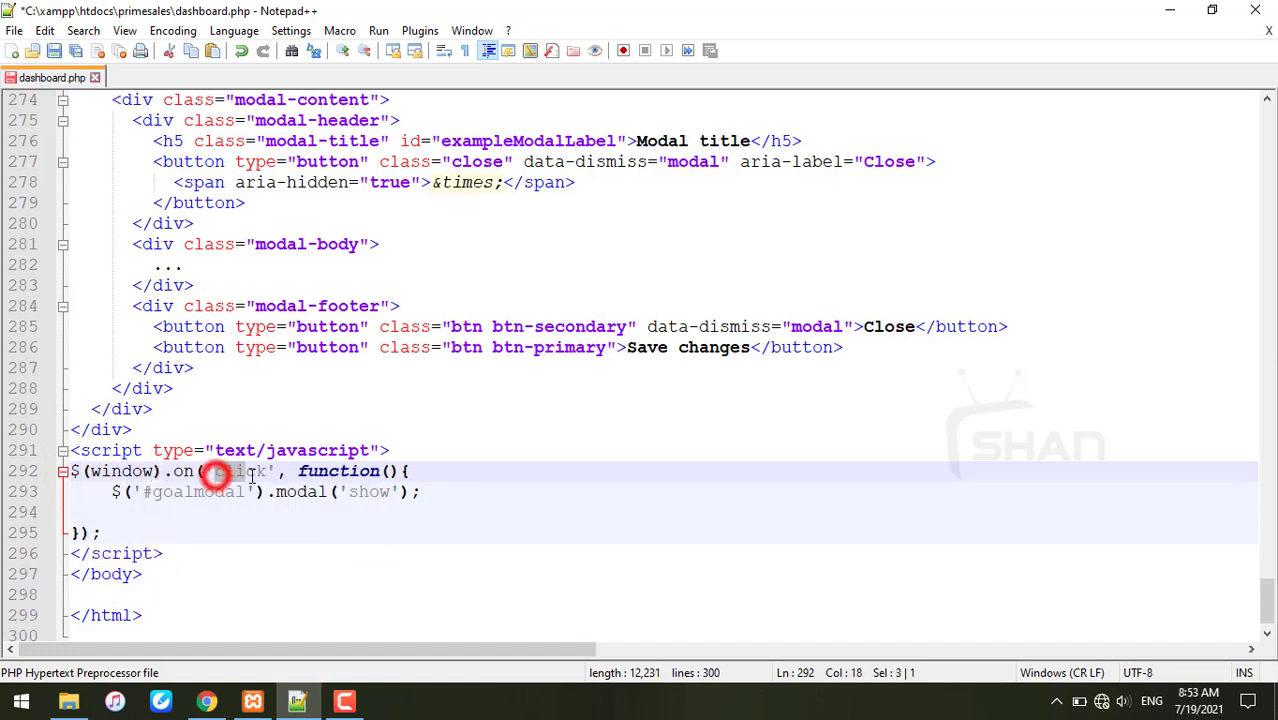
pyautogui.moveTo(216, 471); pyautogui.dragTo(266, 471)
pyautogui.write('load')
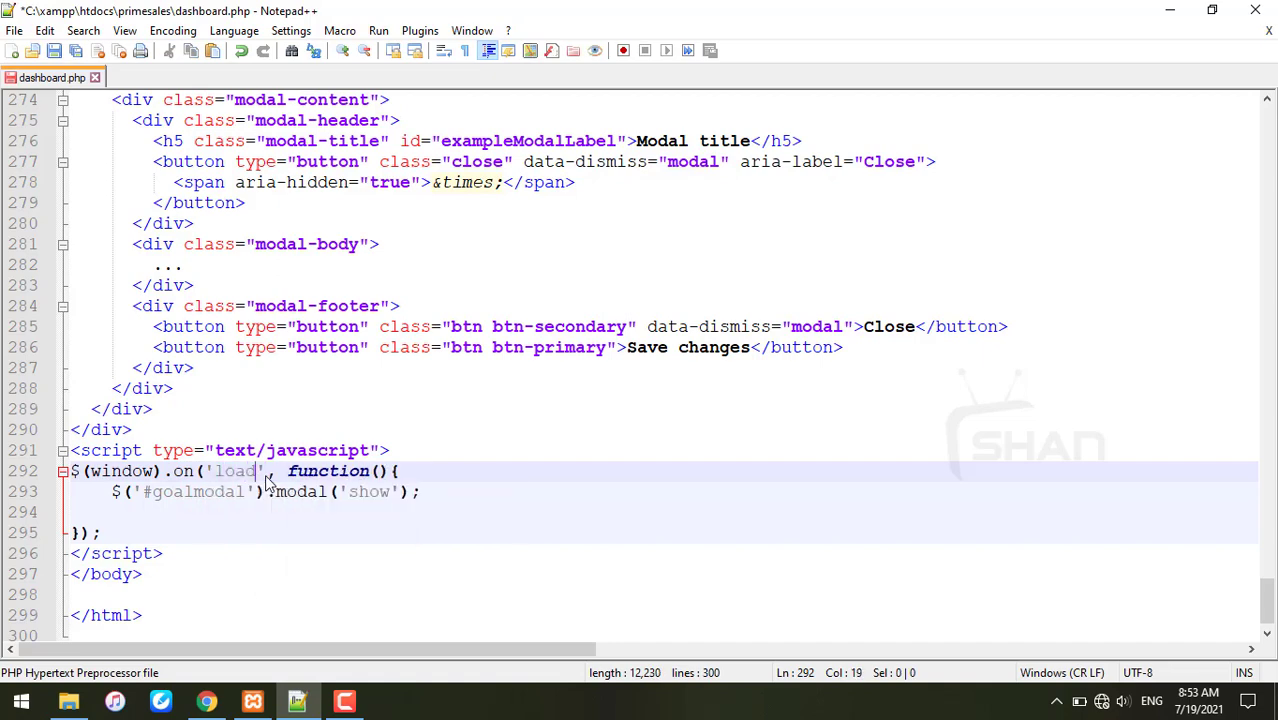
pyautogui.click(315, 525)
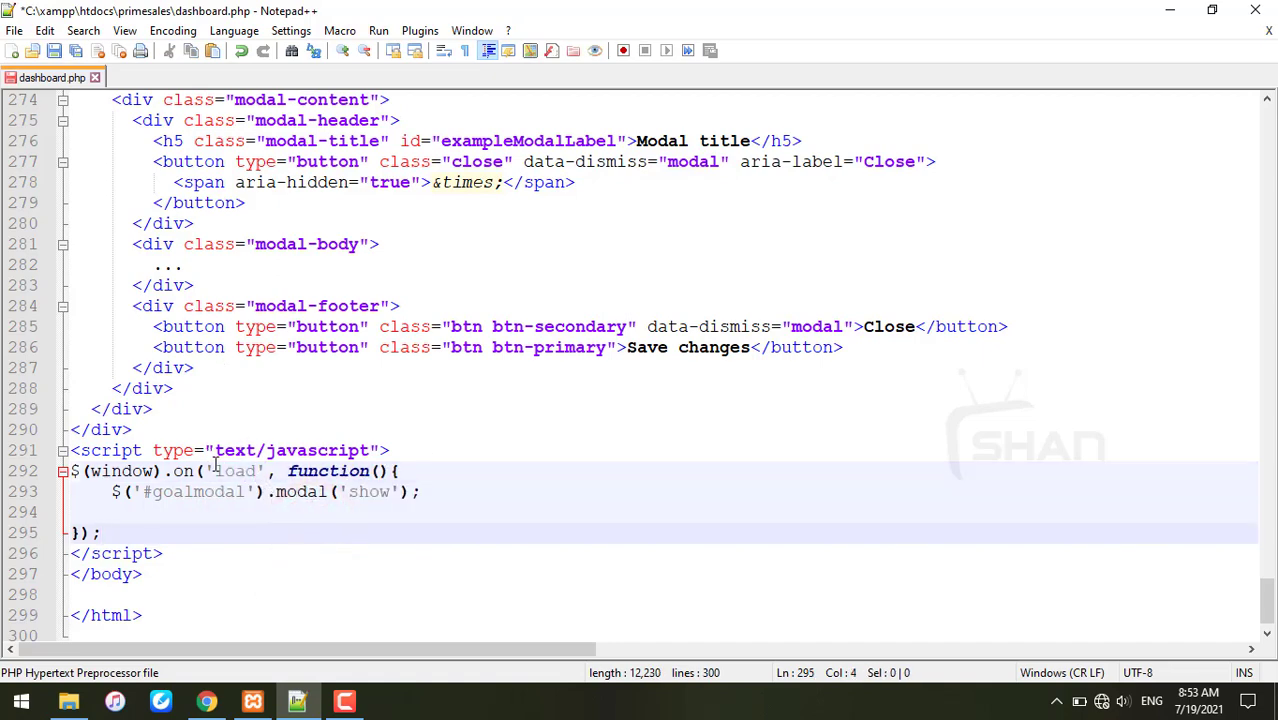
pyautogui.scroll(6, 330, 465)
pyautogui.scroll(2, 632, 448)
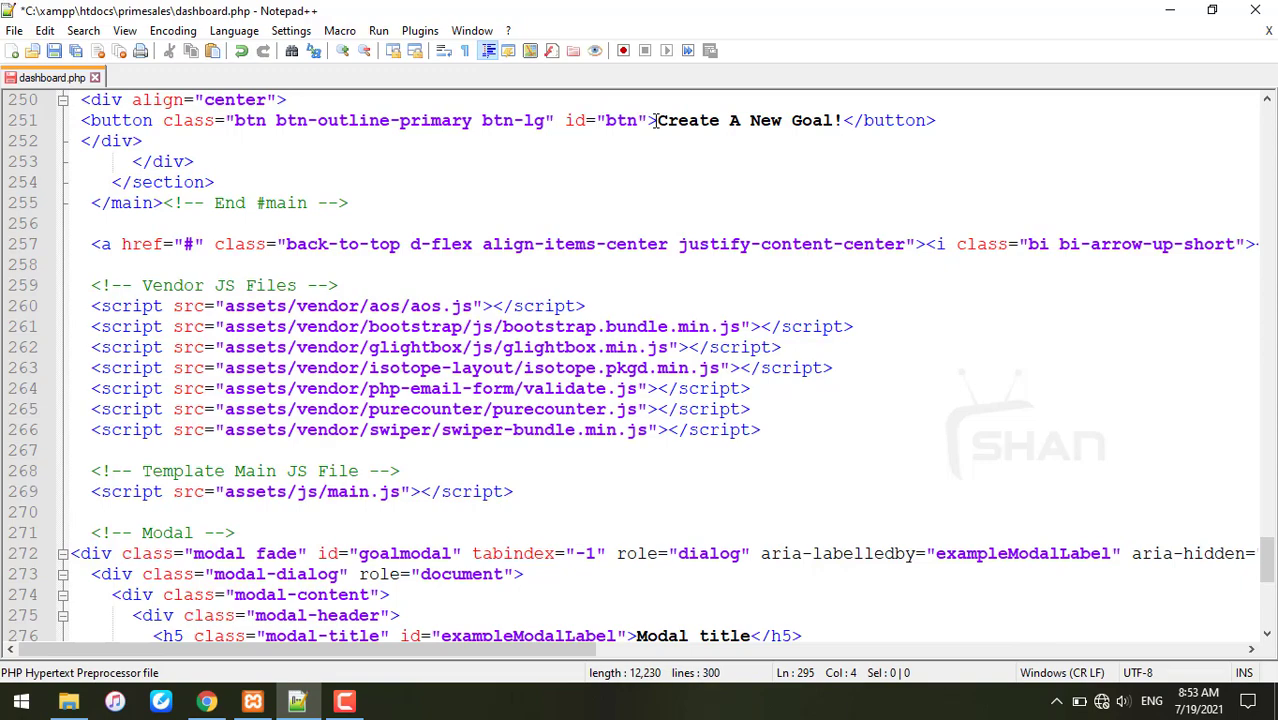
pyautogui.scroll(-4, 604, 130)
pyautogui.scroll(-2, 450, 400)
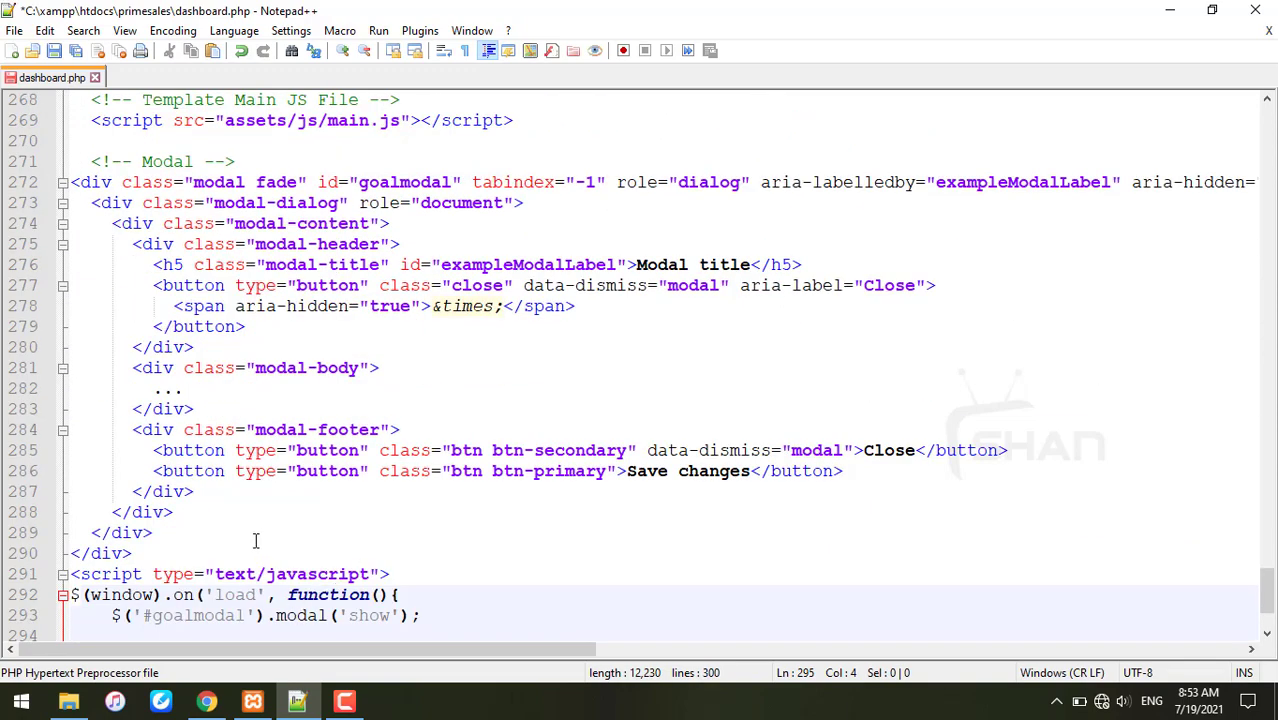
pyautogui.scroll(-1, 354, 568)
# Save dashboard.php and reload the Chrome dashboard to see the modal open automatically
pyautogui.click(54, 51)
pyautogui.click(207, 700)
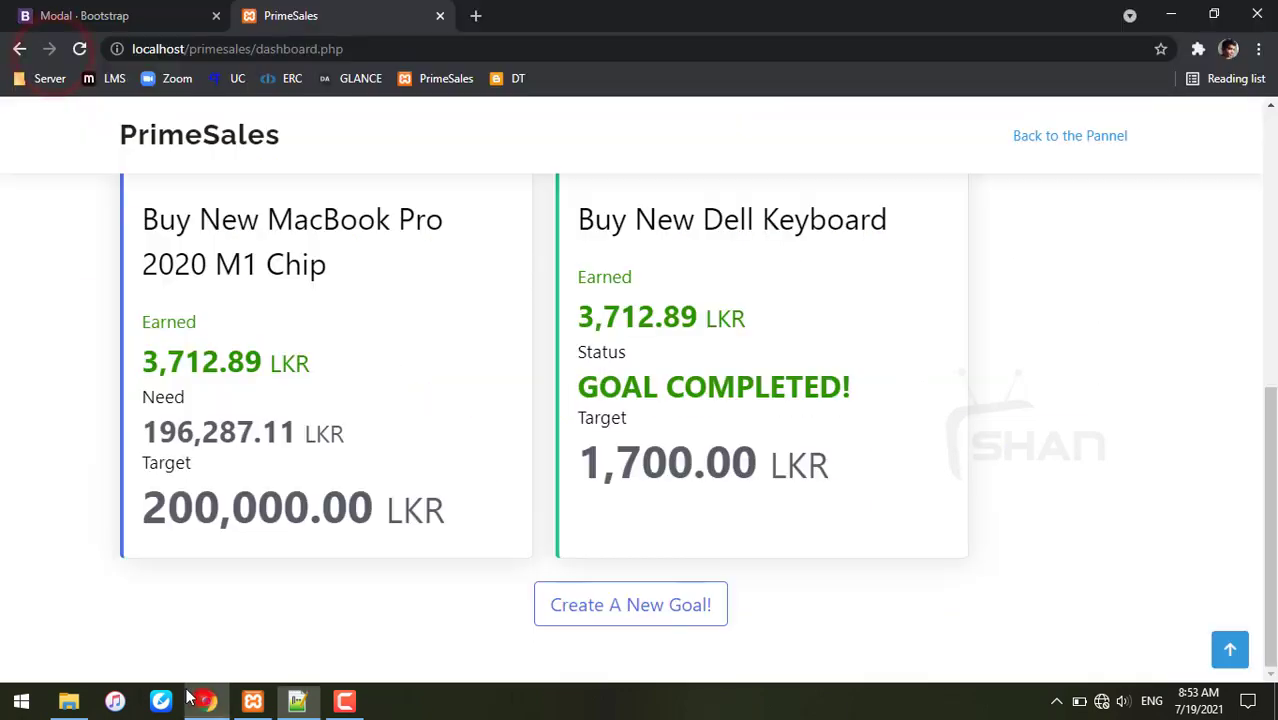
pyautogui.click(79, 48)
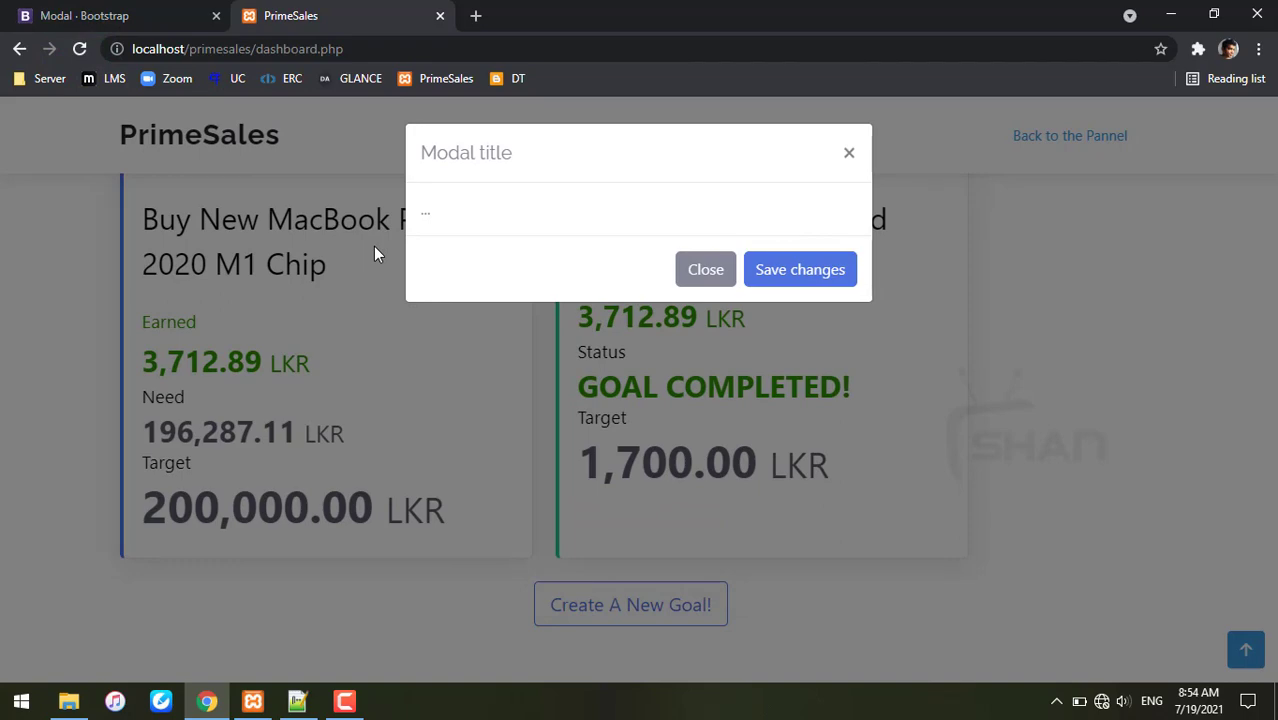
# Highlight the window-load handler lines and the whole script block in dashboard.php for review
pyautogui.click(298, 700)
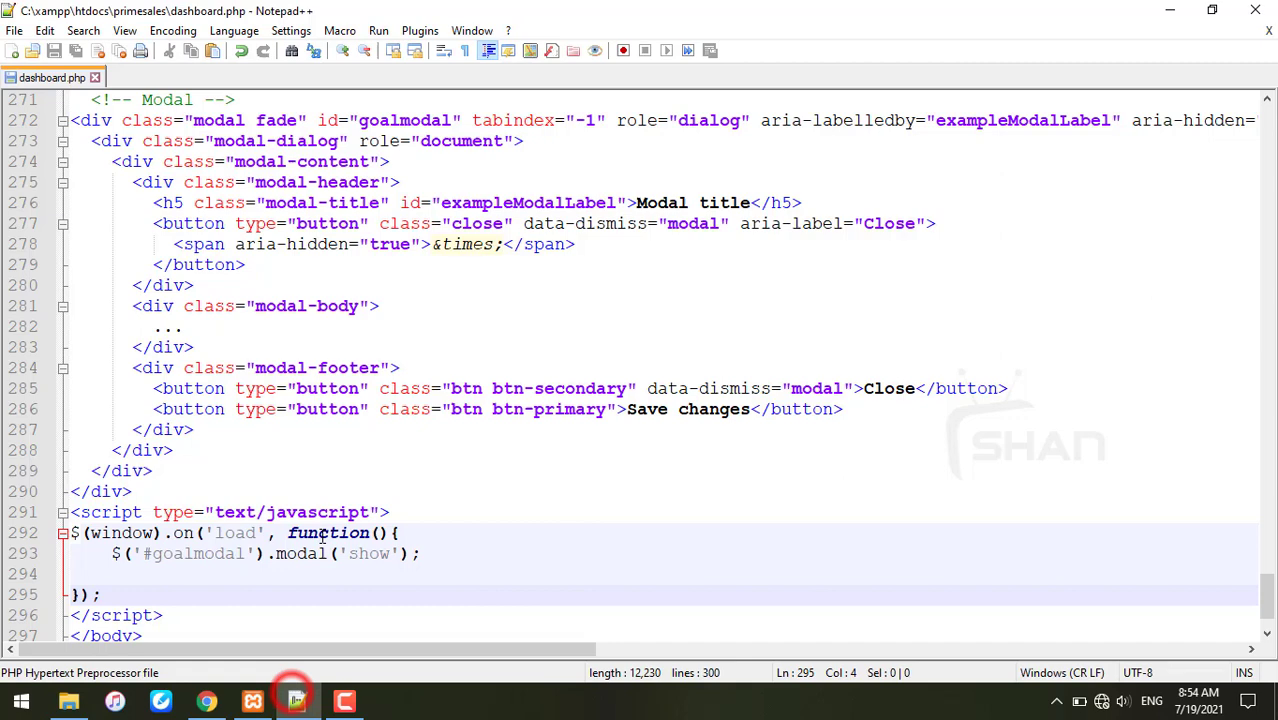
pyautogui.scroll(-3, 320, 530)
pyautogui.click(243, 517)
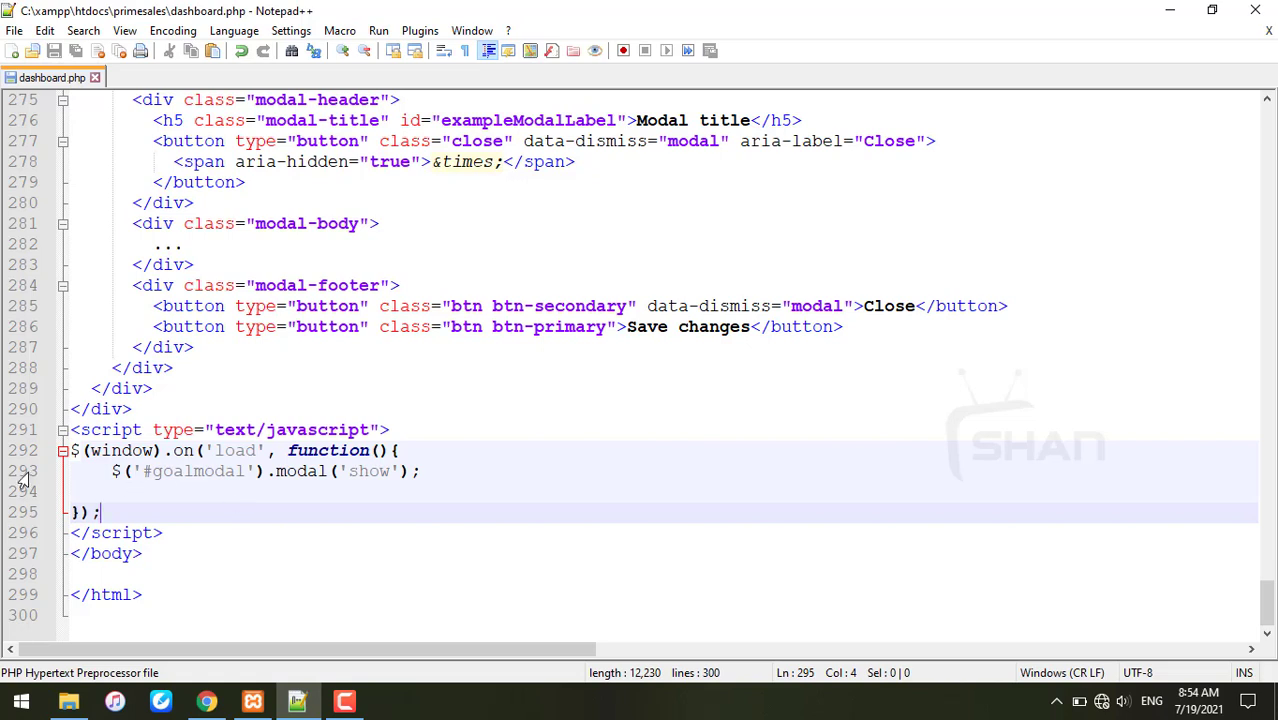
pyautogui.moveTo(71, 450); pyautogui.dragTo(108, 512)
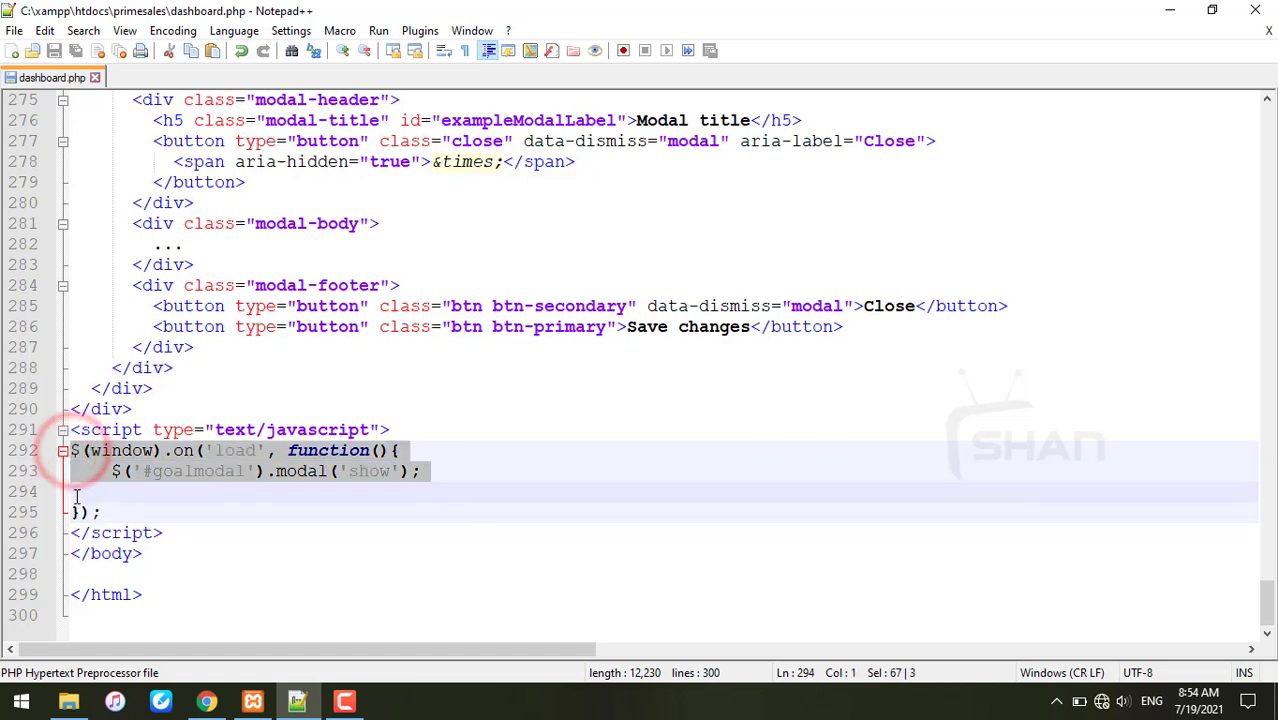
pyautogui.click(108, 512)
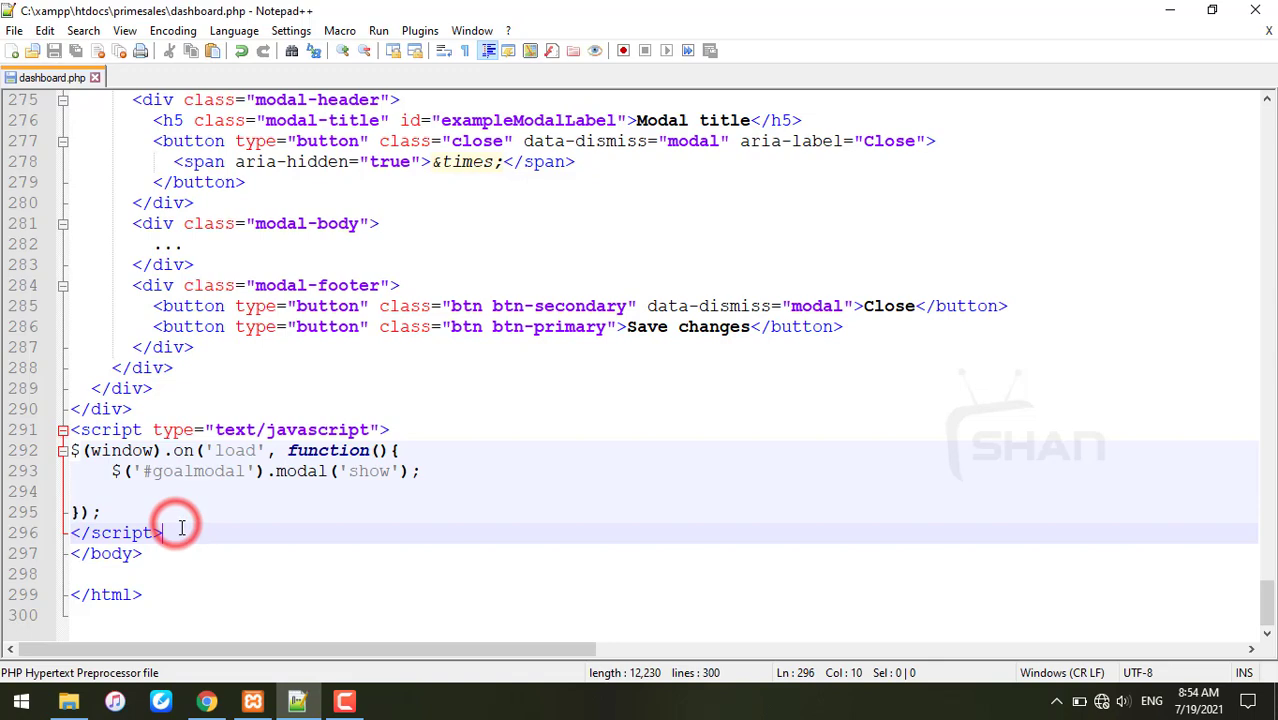
pyautogui.moveTo(163, 533); pyautogui.dragTo(72, 428)
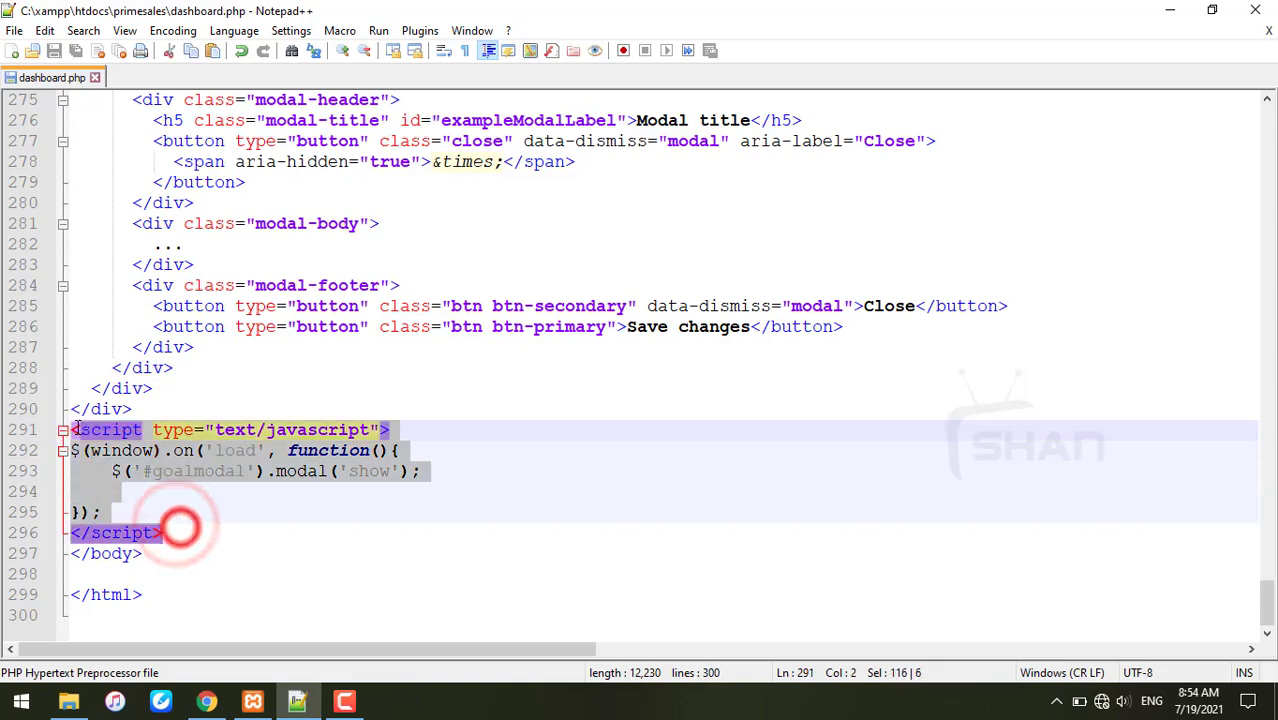
pyautogui.click(172, 410)
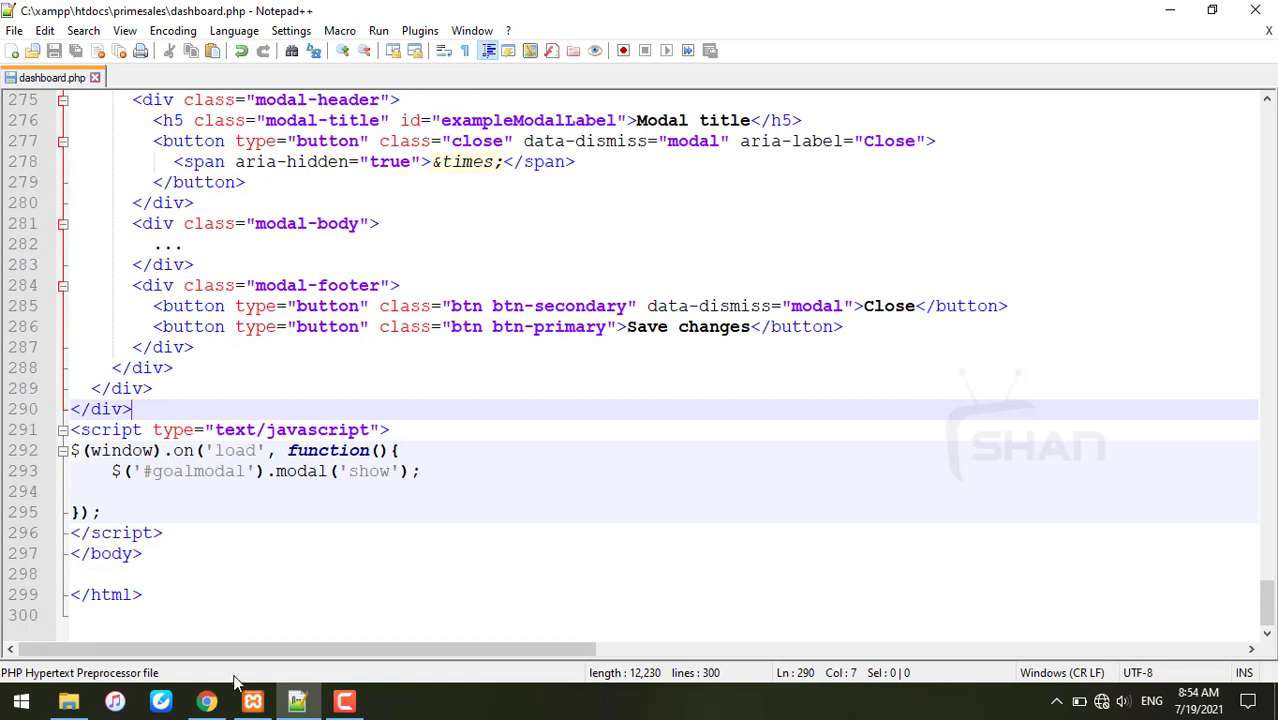
pyautogui.click(380, 517)
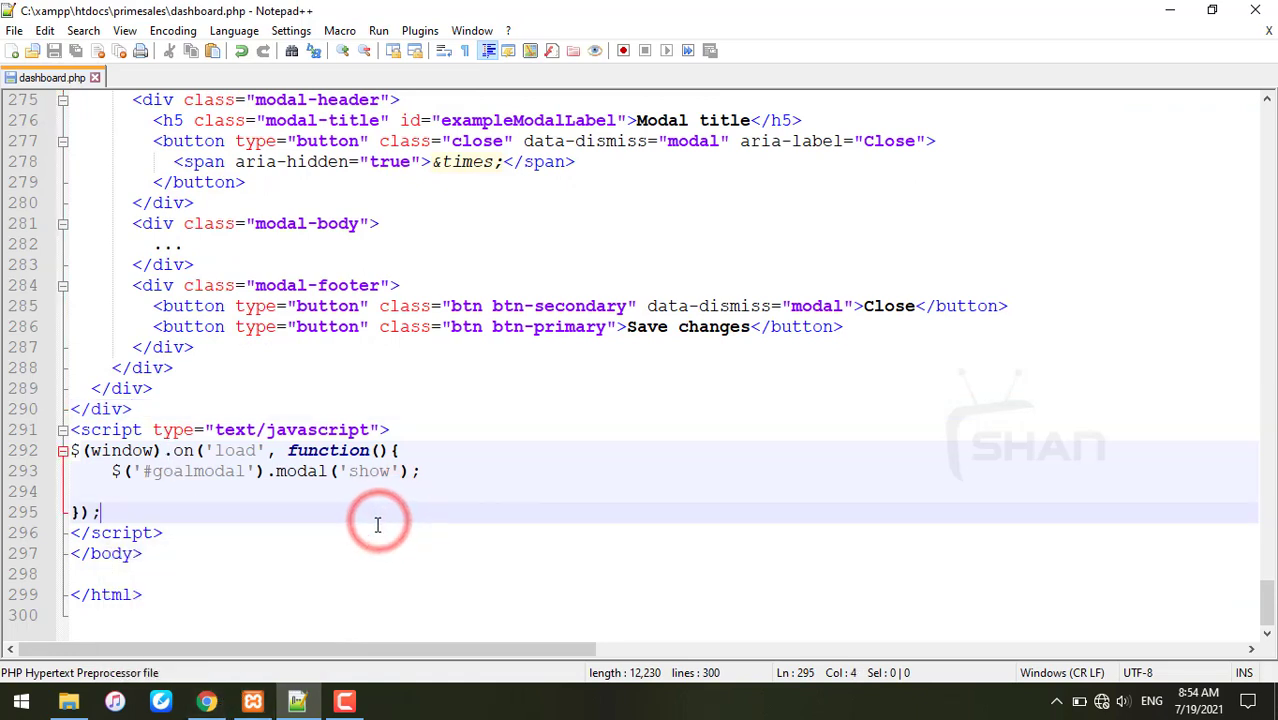